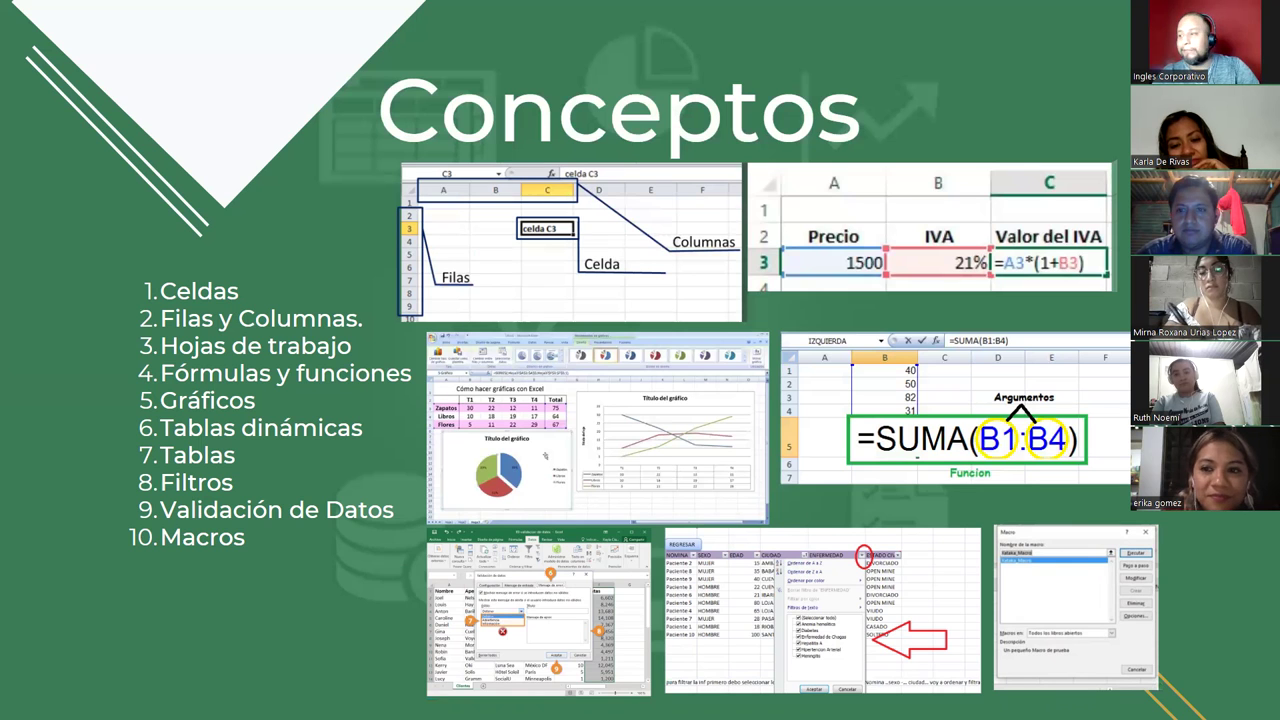
key("Right")
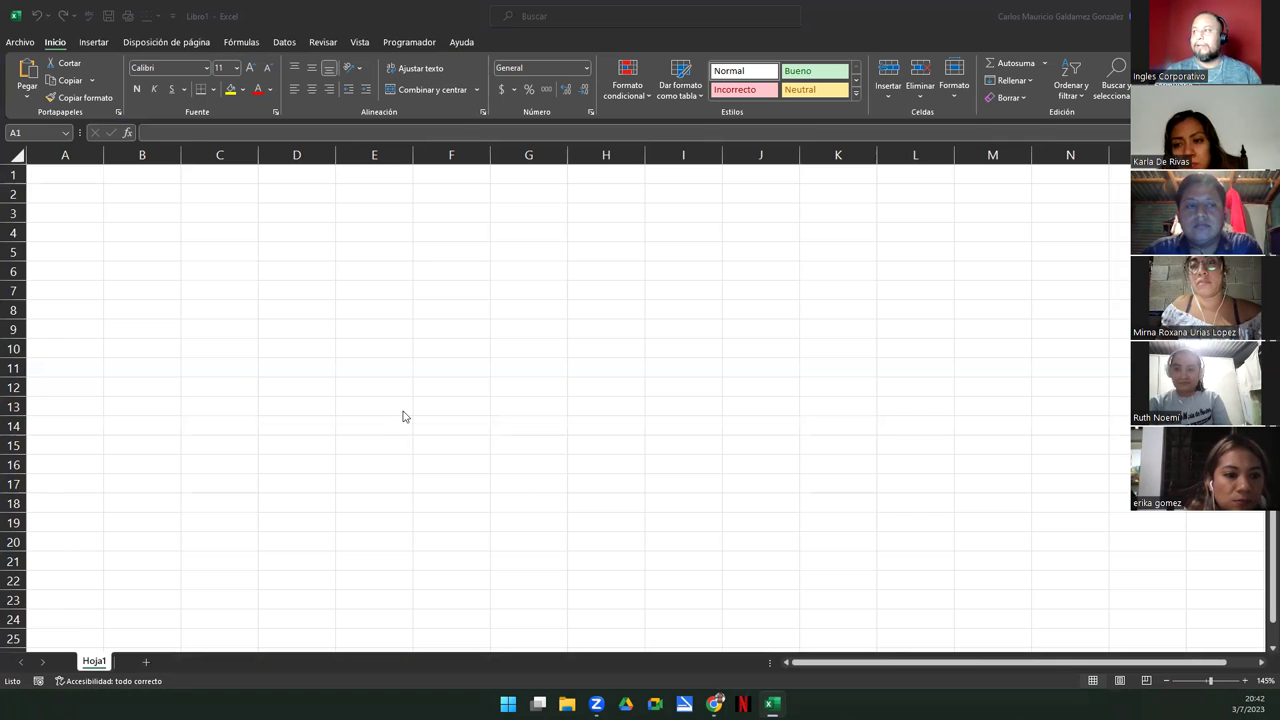
- Start saving the blank workbook Libro1 and browse to the 2023 folder inside Escritorio
left_click(373, 13)
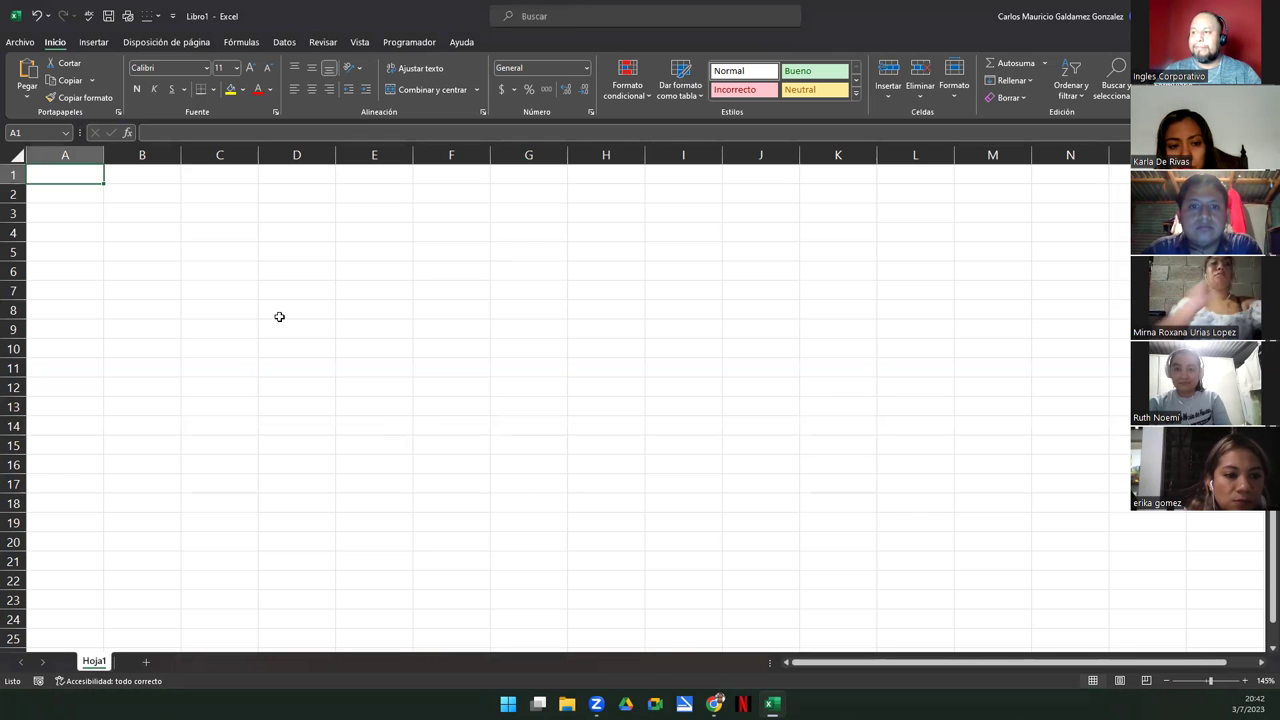
left_click(340, 297)
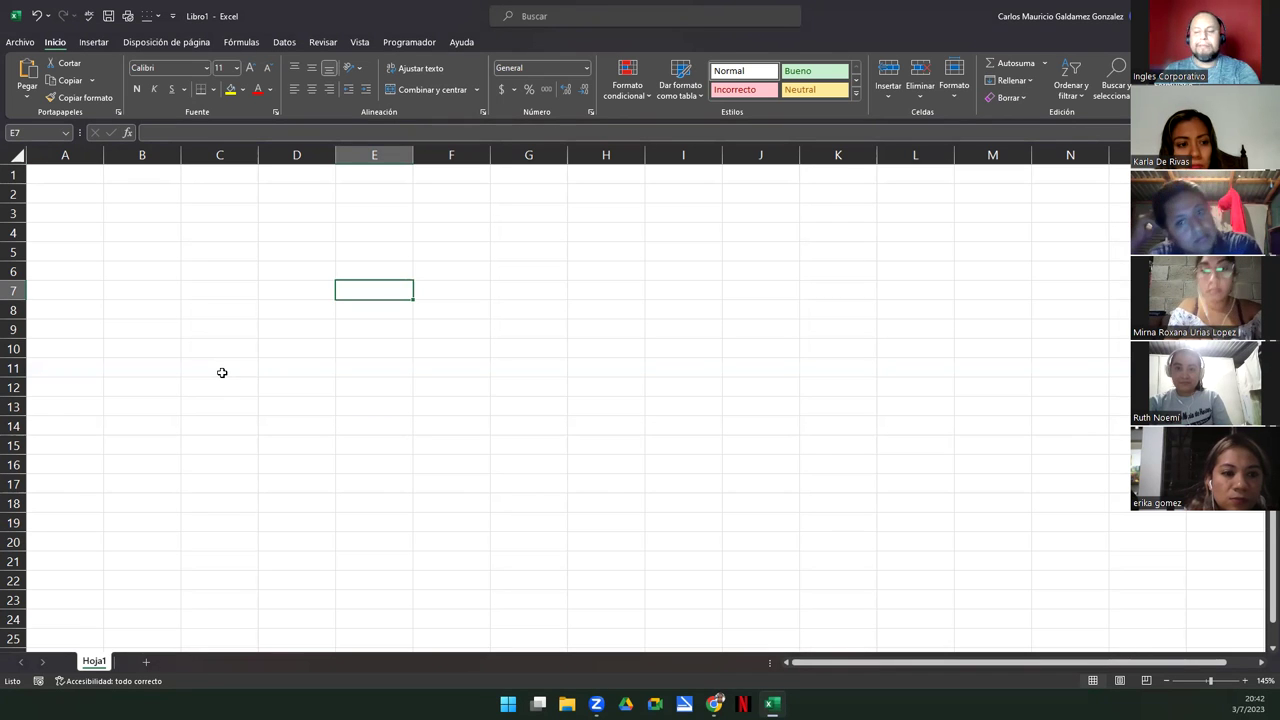
key("ctrl+g")
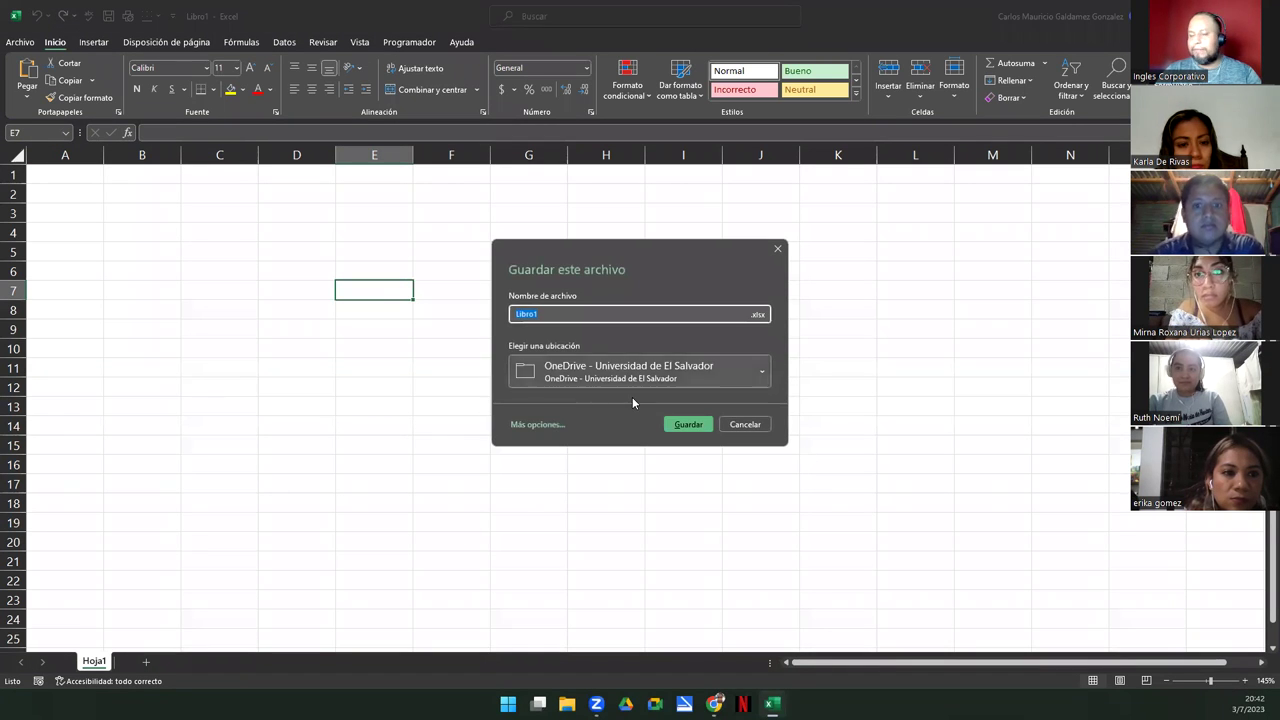
left_click(557, 375)
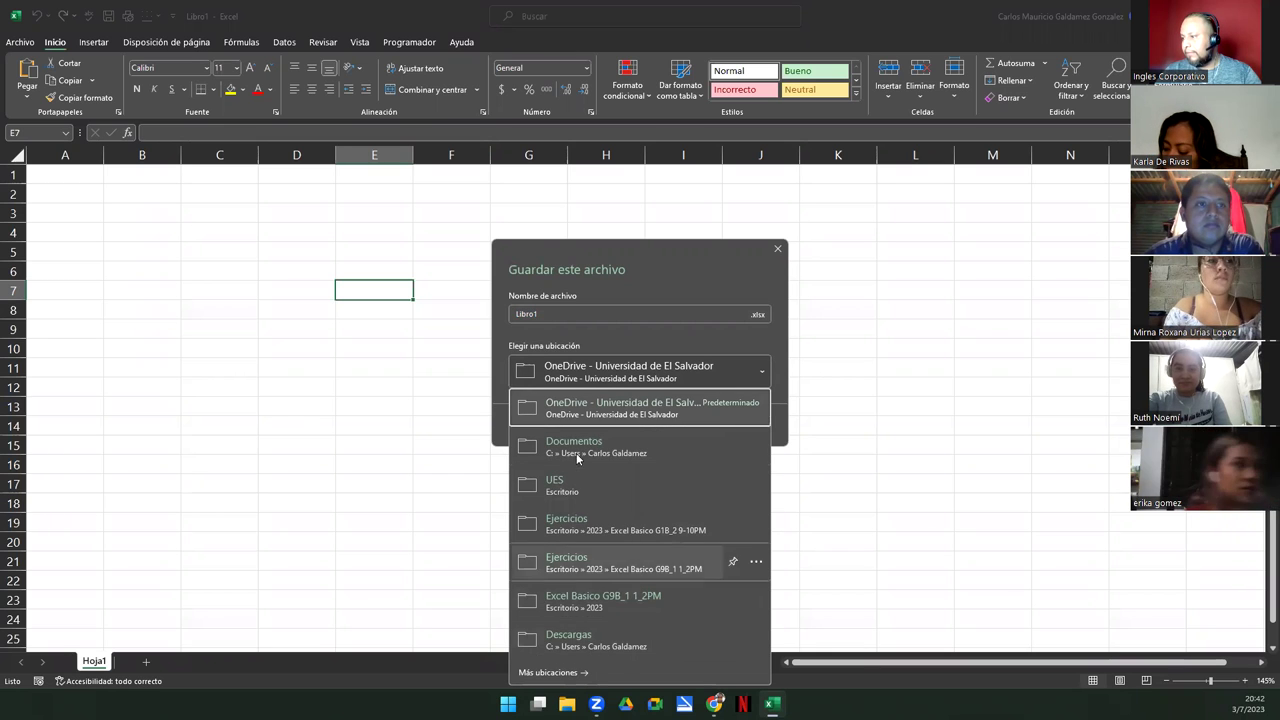
left_click(548, 672)
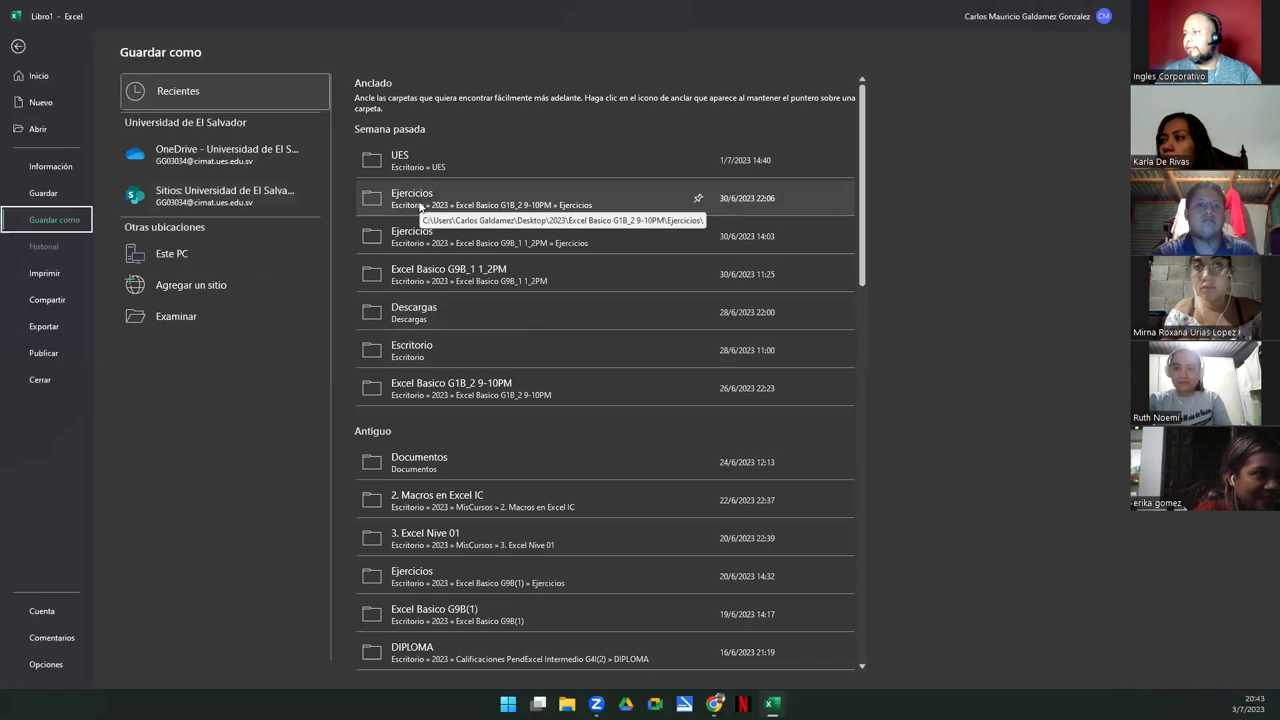
left_click(413, 349)
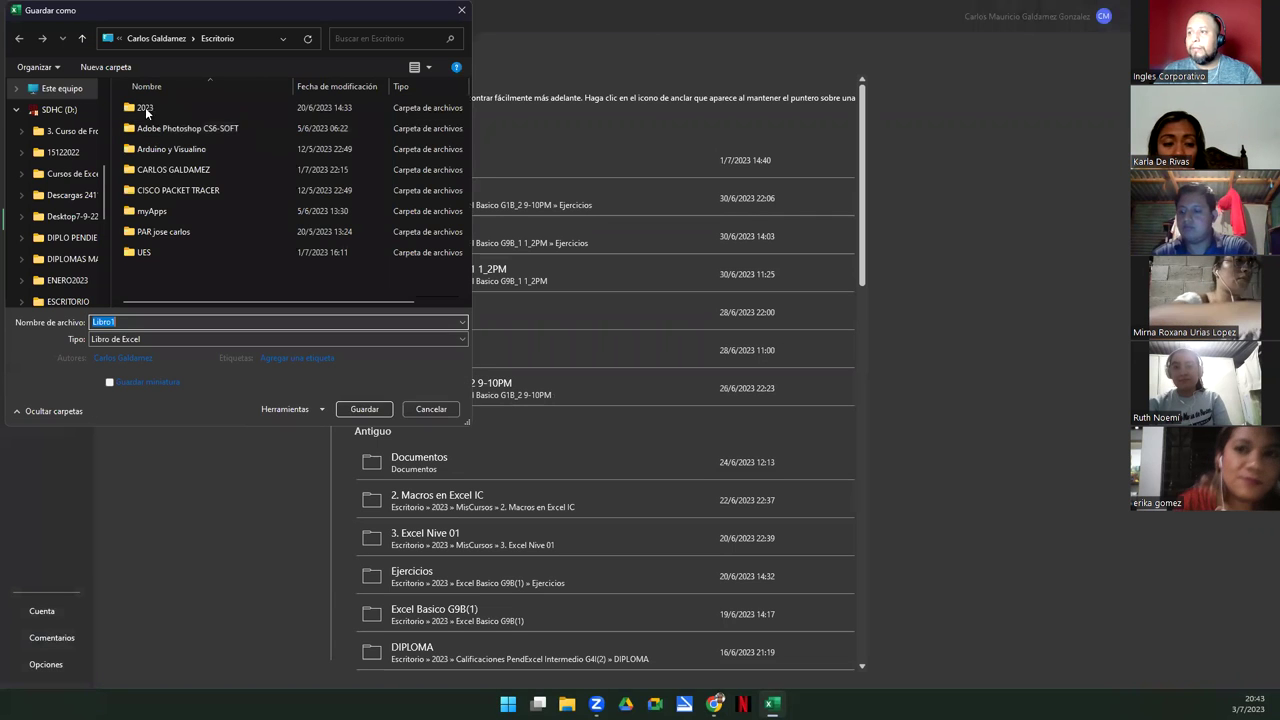
double_click(160, 108)
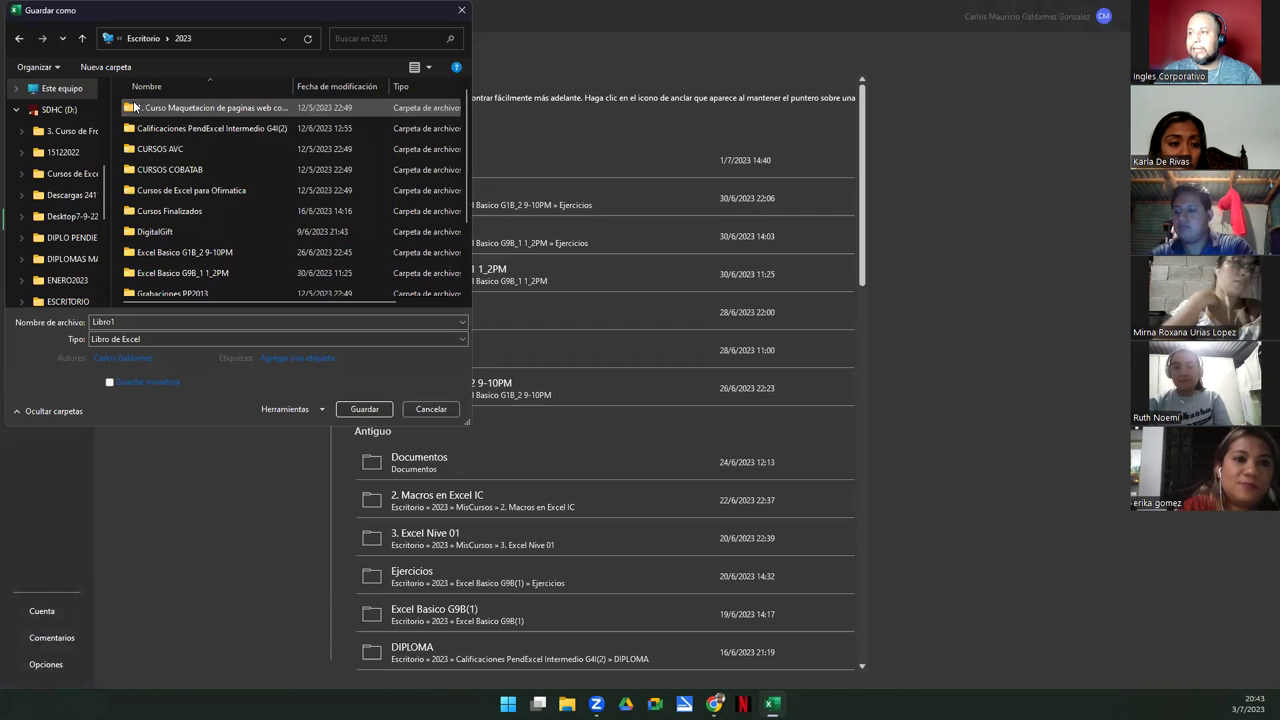
- Copy the name of the existing folder "Excel Basico G1B_2 9-10PM" without renaming it
left_click(185, 271)
left_click(185, 271)
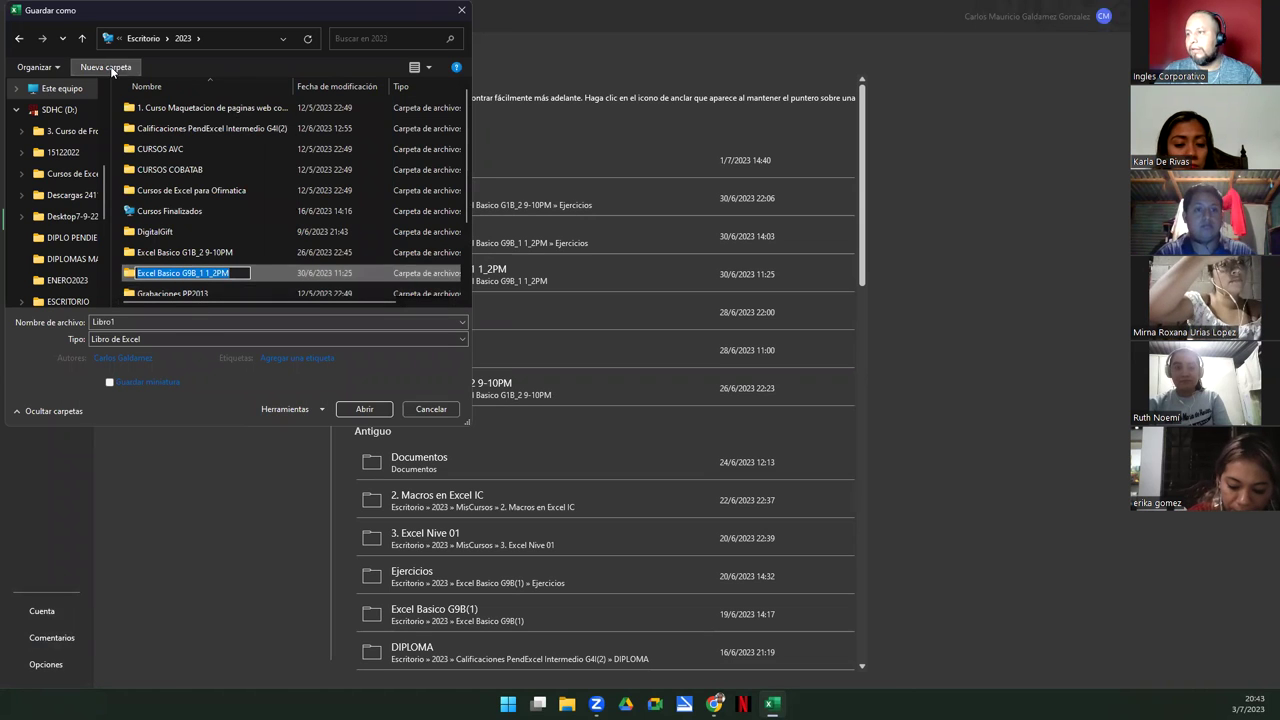
left_click(170, 254)
left_click(170, 253)
key("ctrl+c")
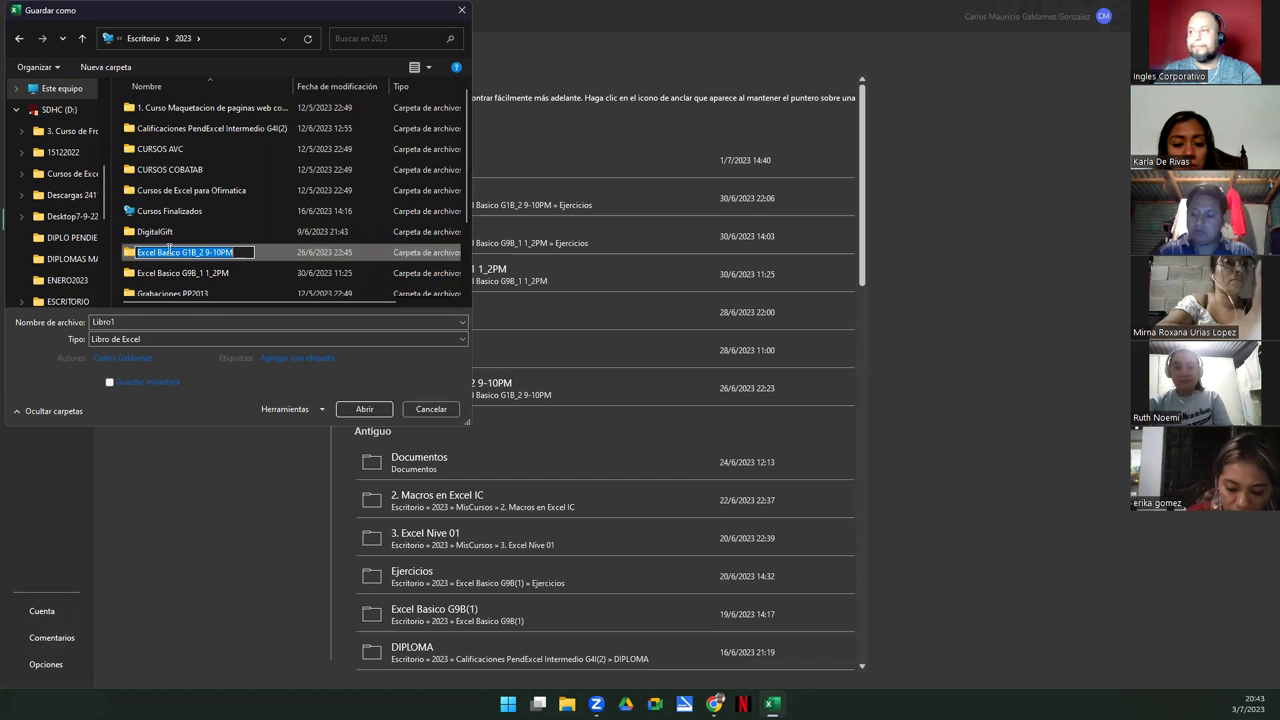
key("Escape")
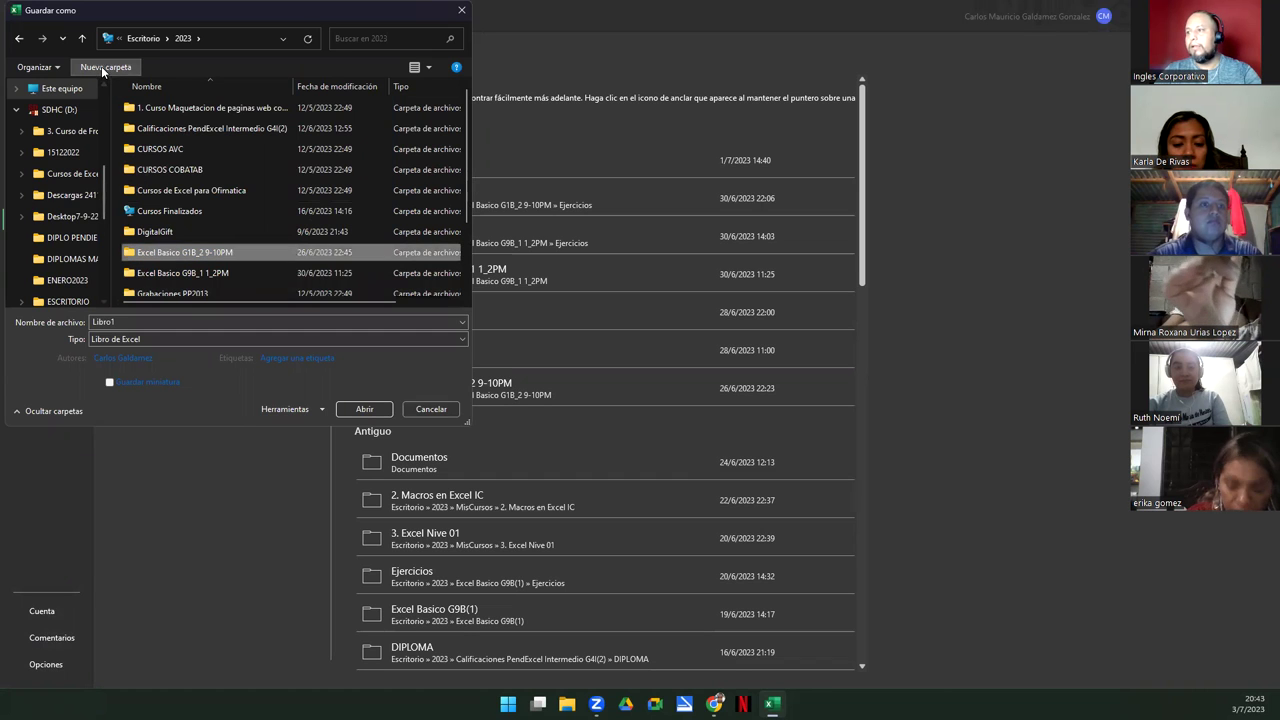
- Create a new folder in 2023 from the copied name, changed to "Excel Basico G1B_2 8-9PM_"
key("ctrl+shift+n")
key("ctrl+v")
double_click(208, 245)
type("8")
left_click_drag(215, 245, 222, 245)
type("9")
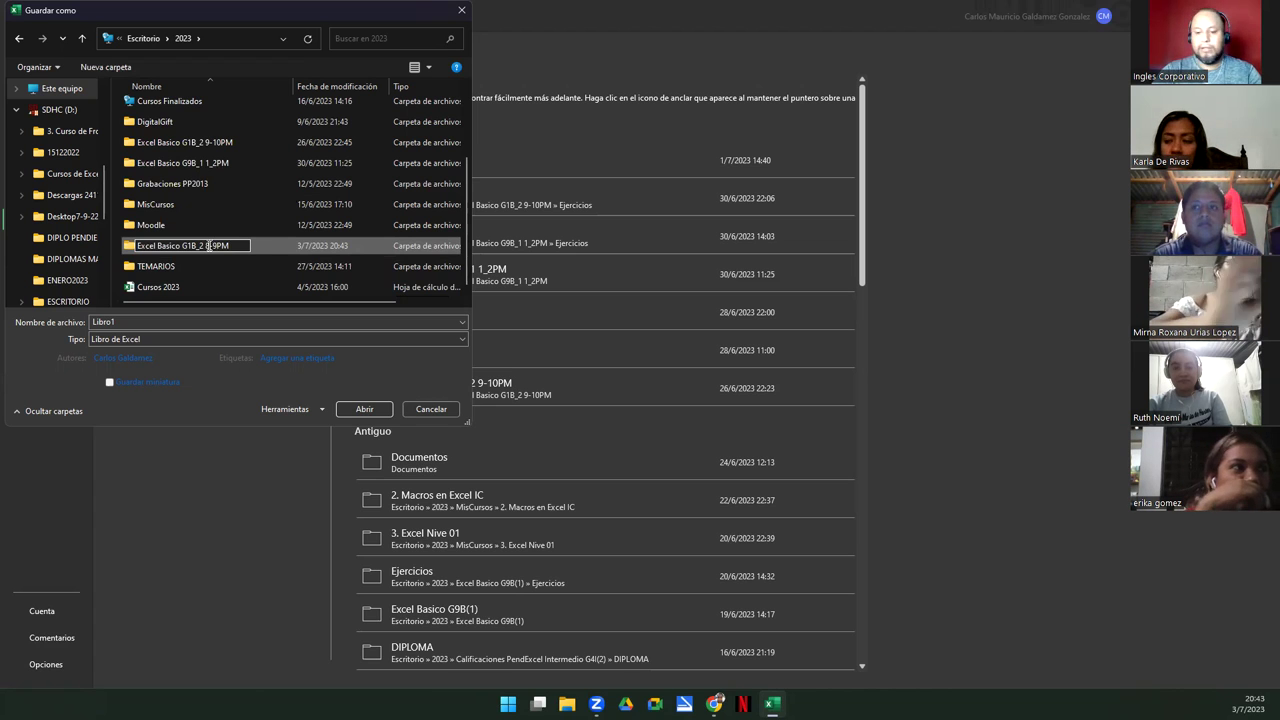
type("_")
key("Return")
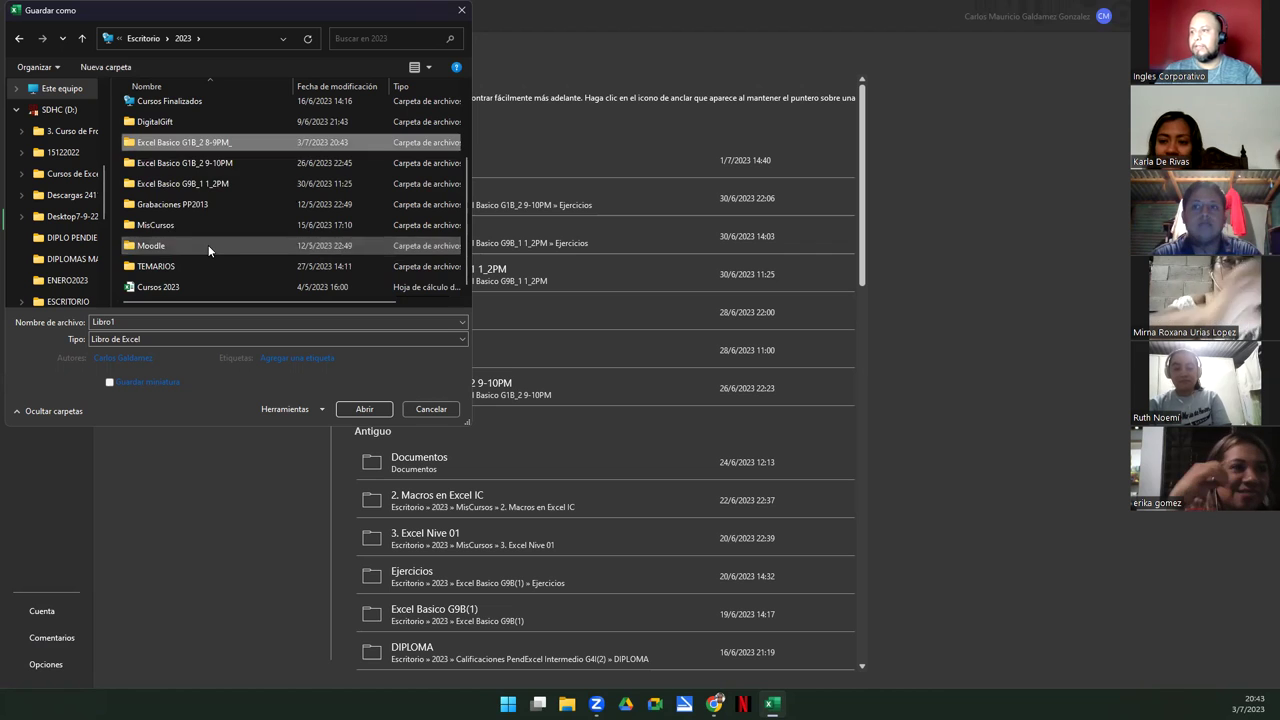
- Create a subfolder named "Ejercicios" inside "Excel Basico G1B_2 8-9PM_" and open it
double_click(178, 143)
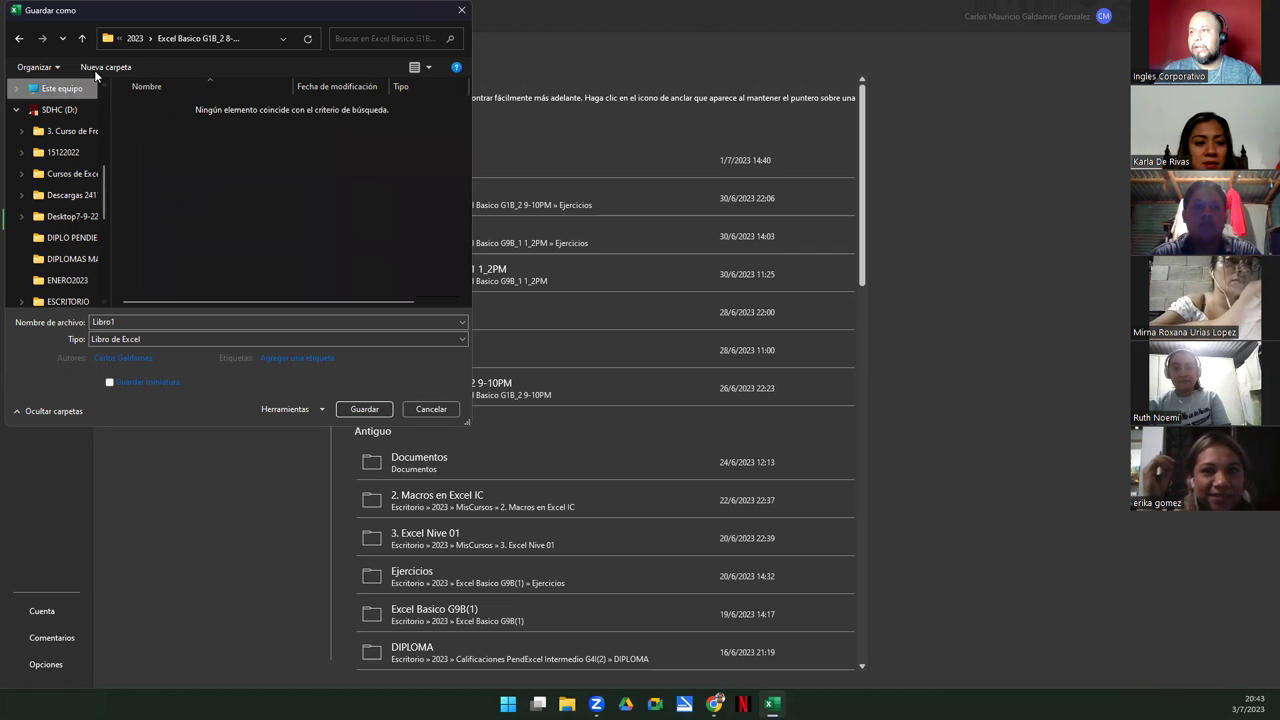
left_click(94, 68)
type("Ejercicios")
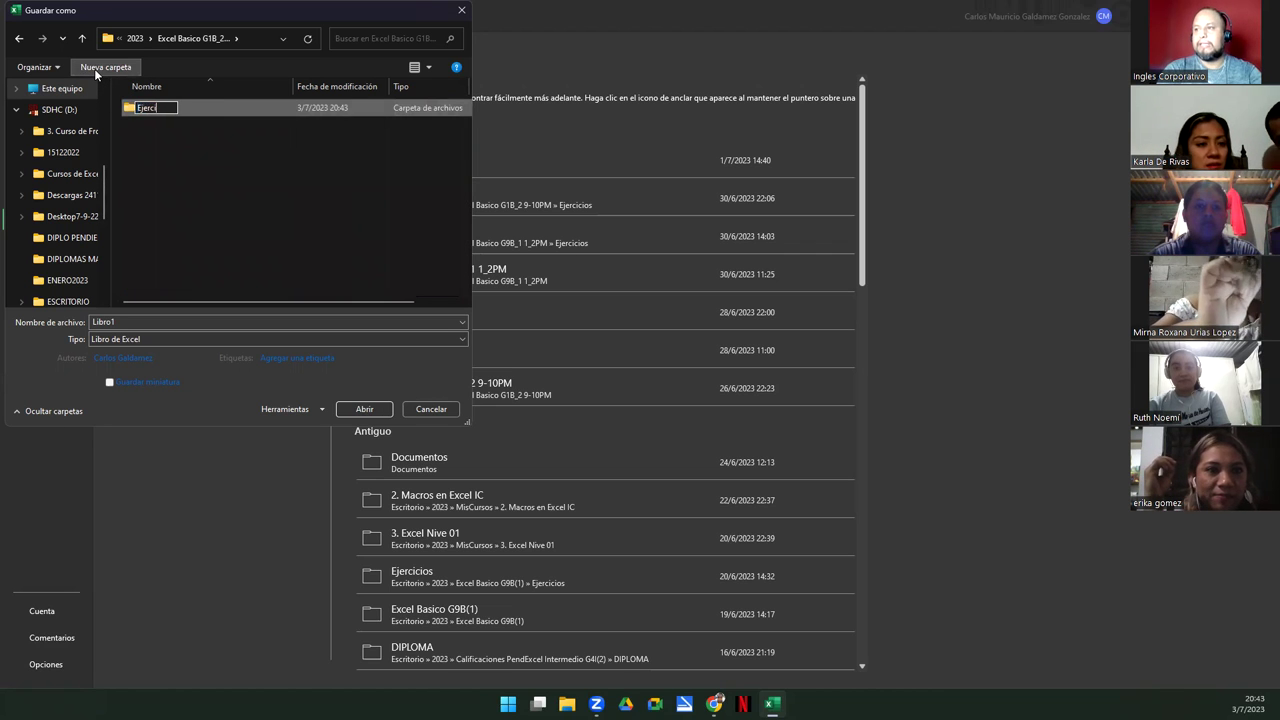
key("Return")
key("Return")
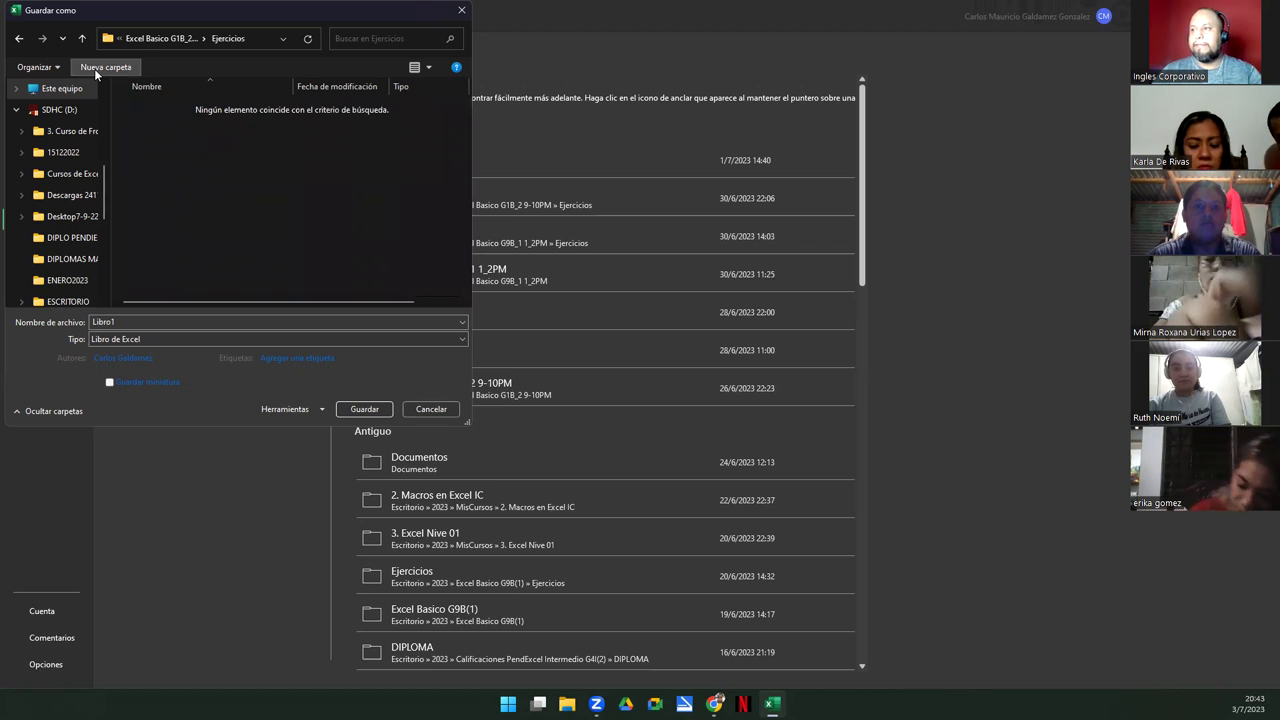
- Save the workbook in the Ejercicios folder under the file name "Semana1"
left_click(130, 321)
type("Sema")
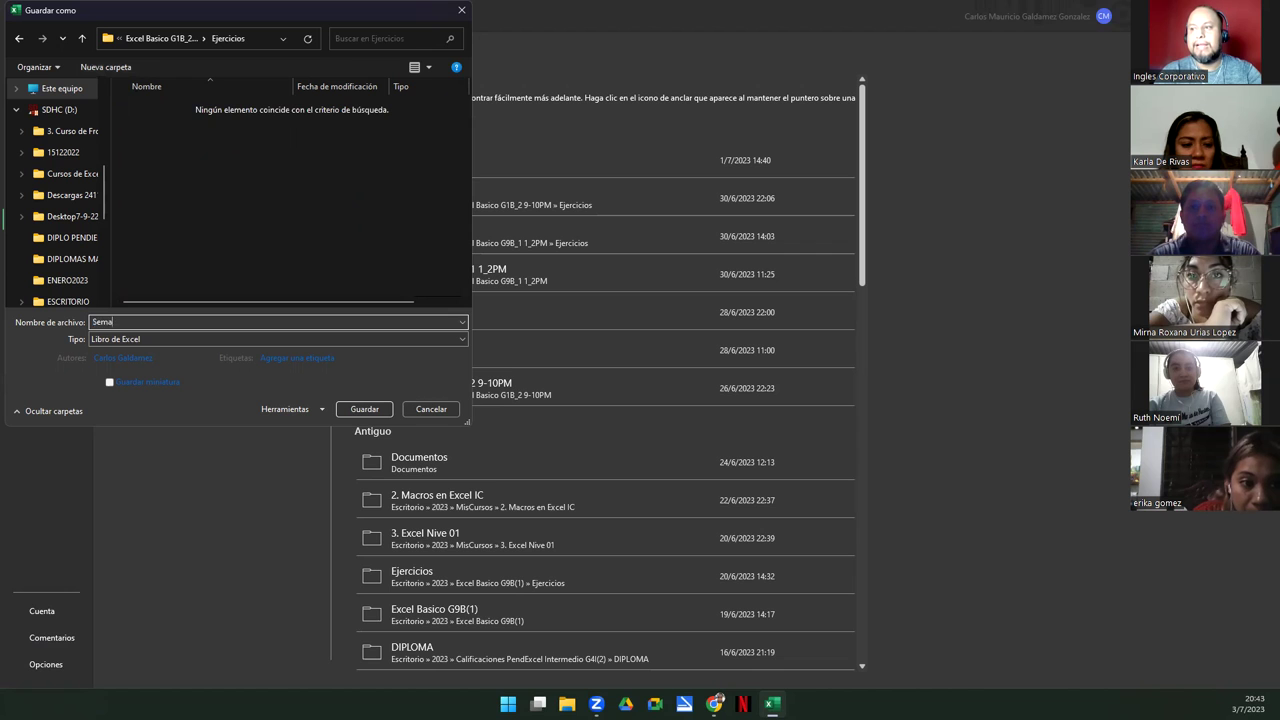
type("na1")
key("Return")
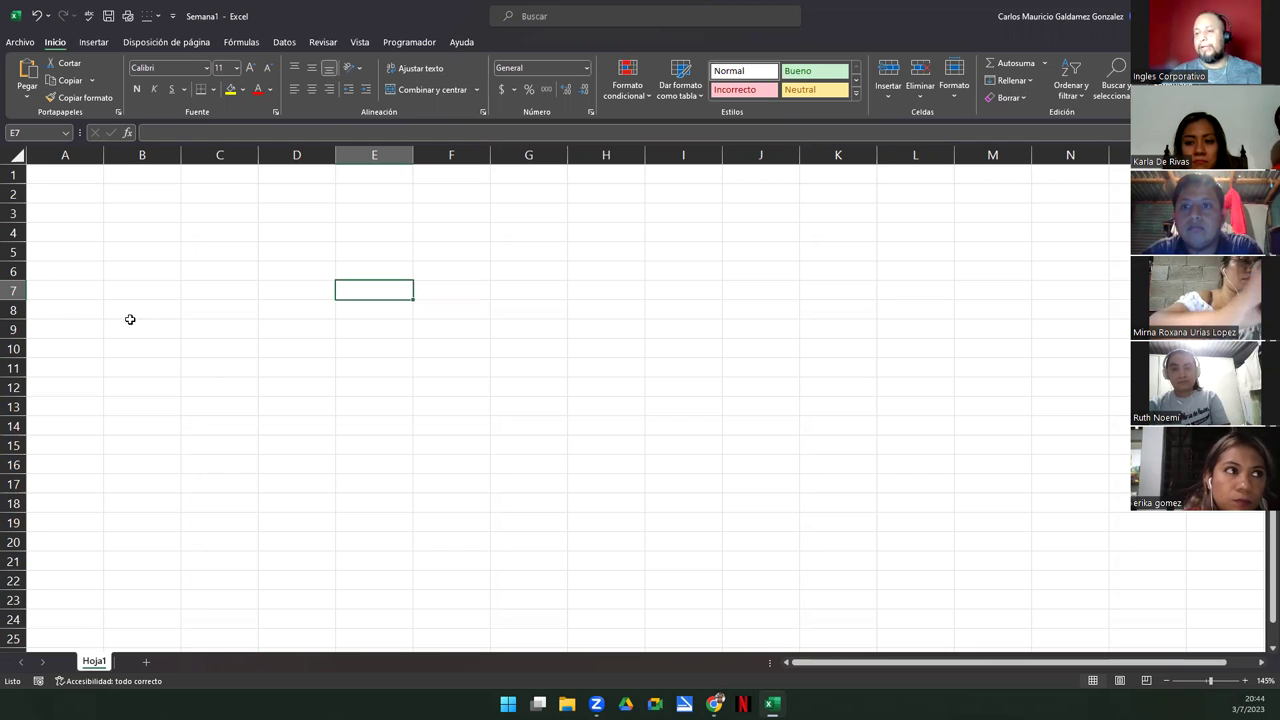
- Rename the worksheet Hoja1 as "Ejercicio 1"
left_click(98, 246)
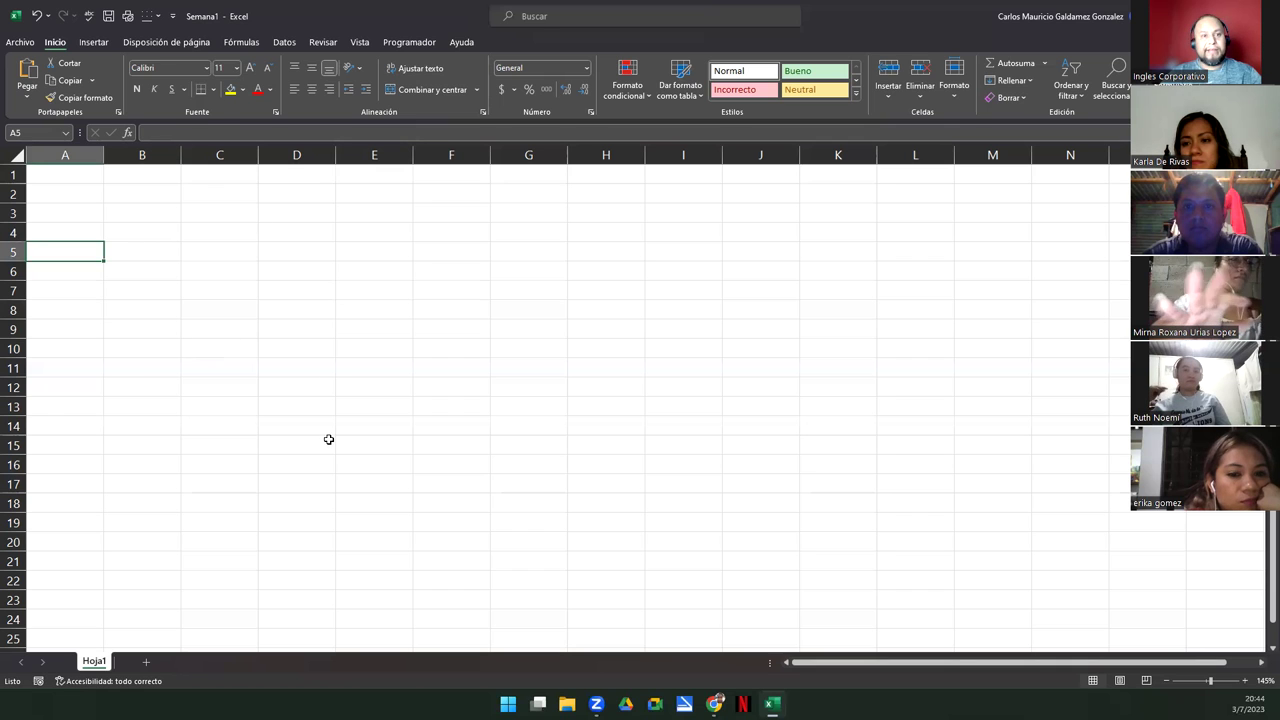
double_click(93, 664)
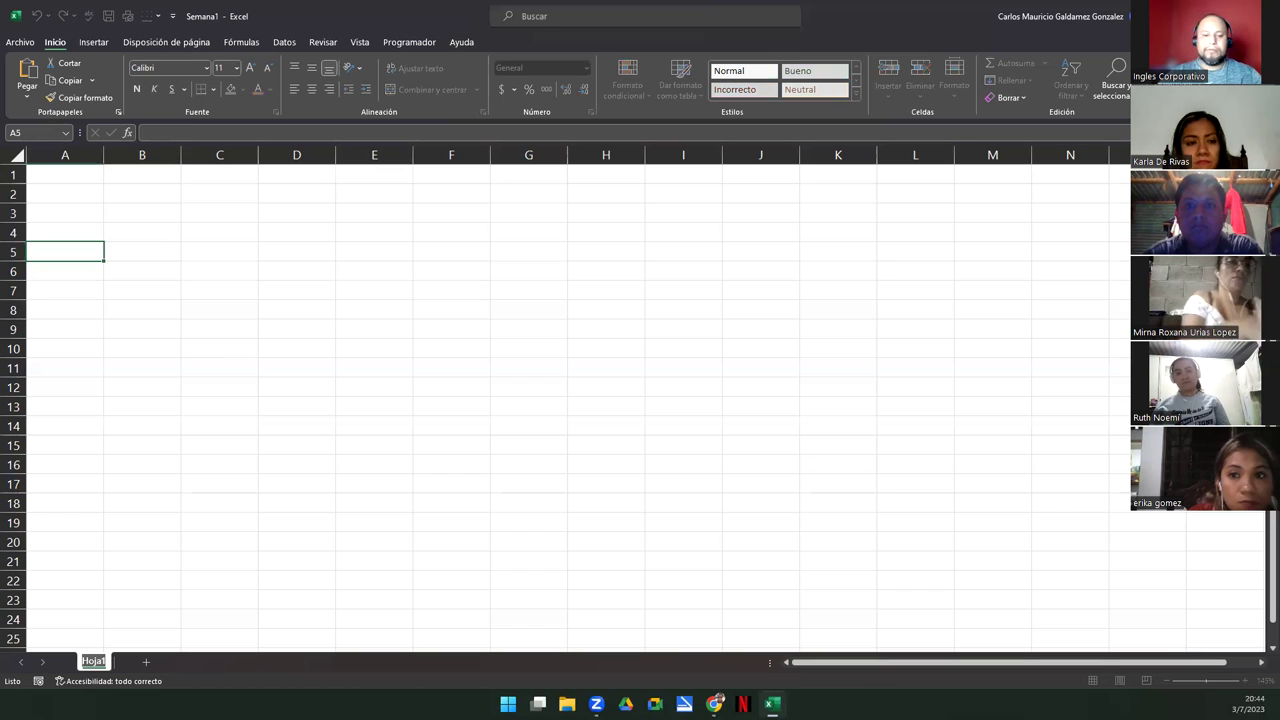
type("Ejer")
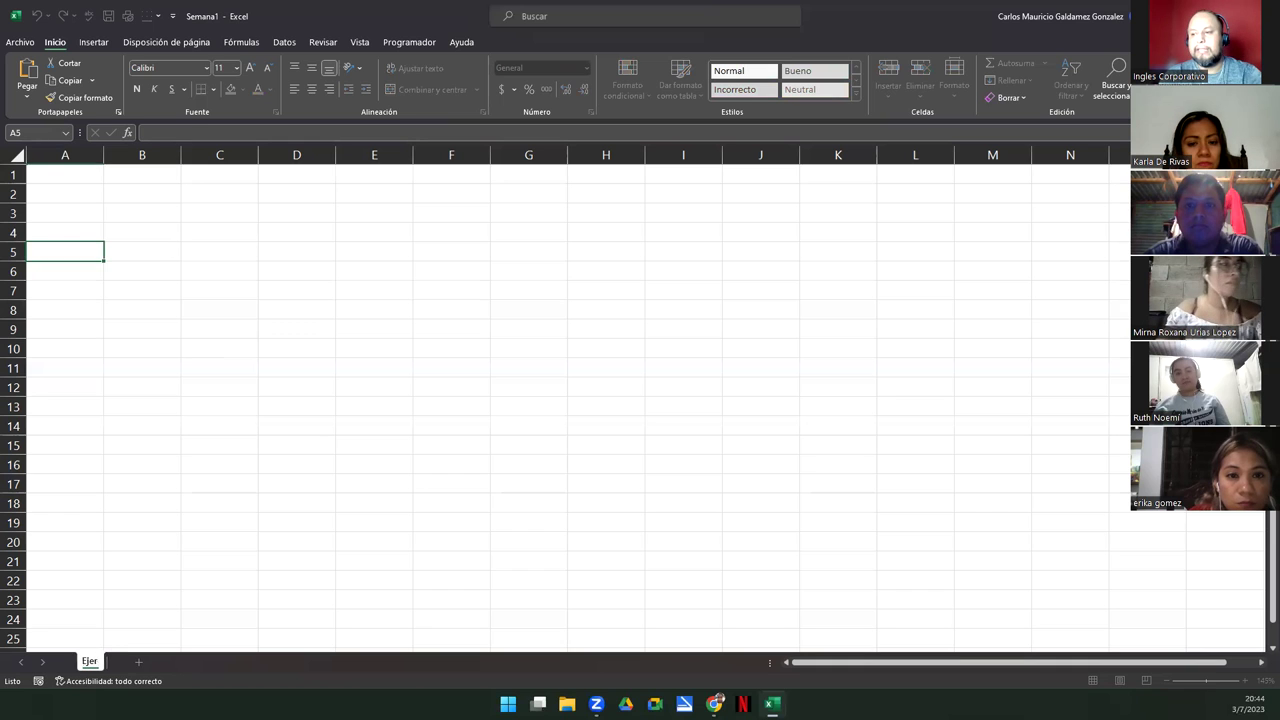
type("cicio 1")
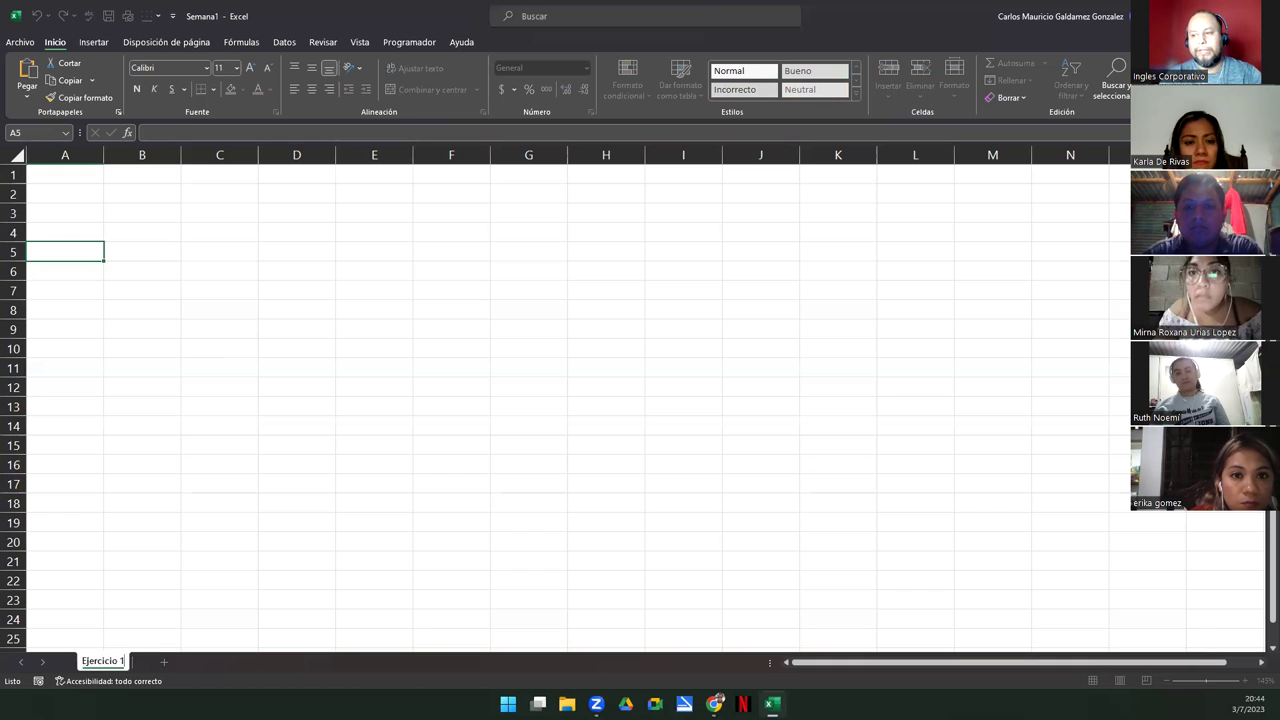
key("Return")
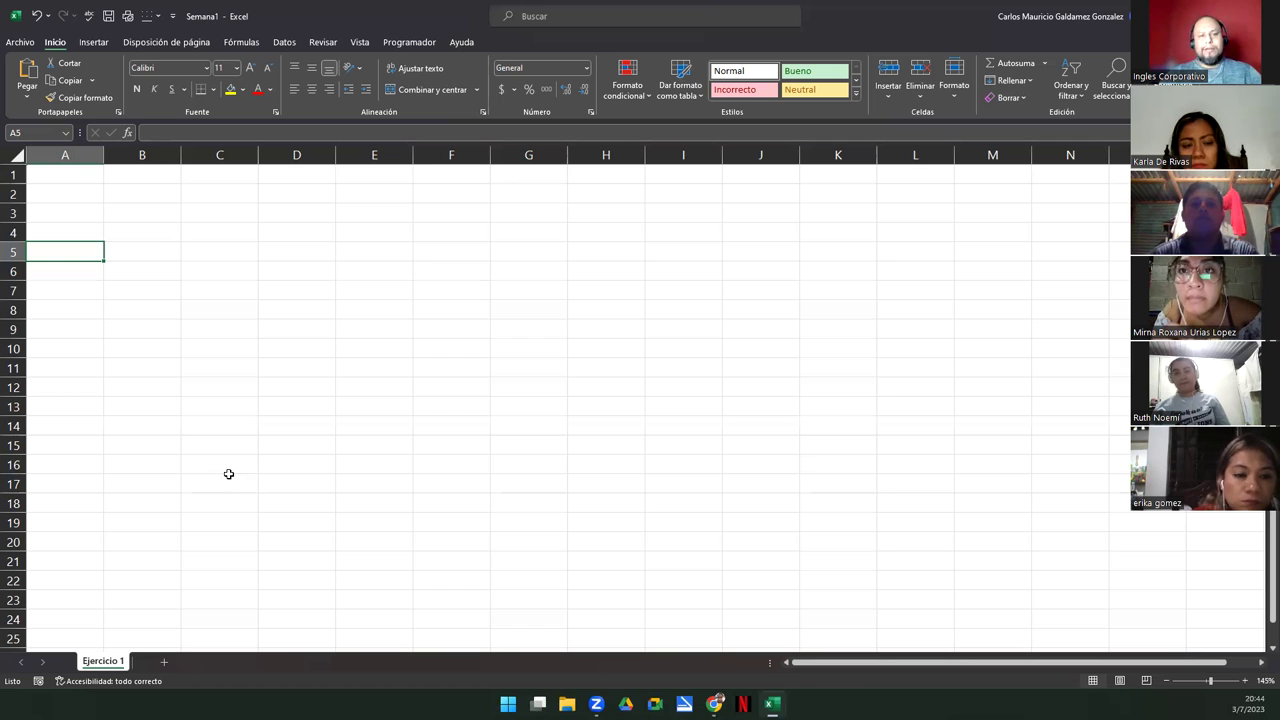
- Enter the title "Ingreso de Ventas" in cell A1
left_click(68, 174)
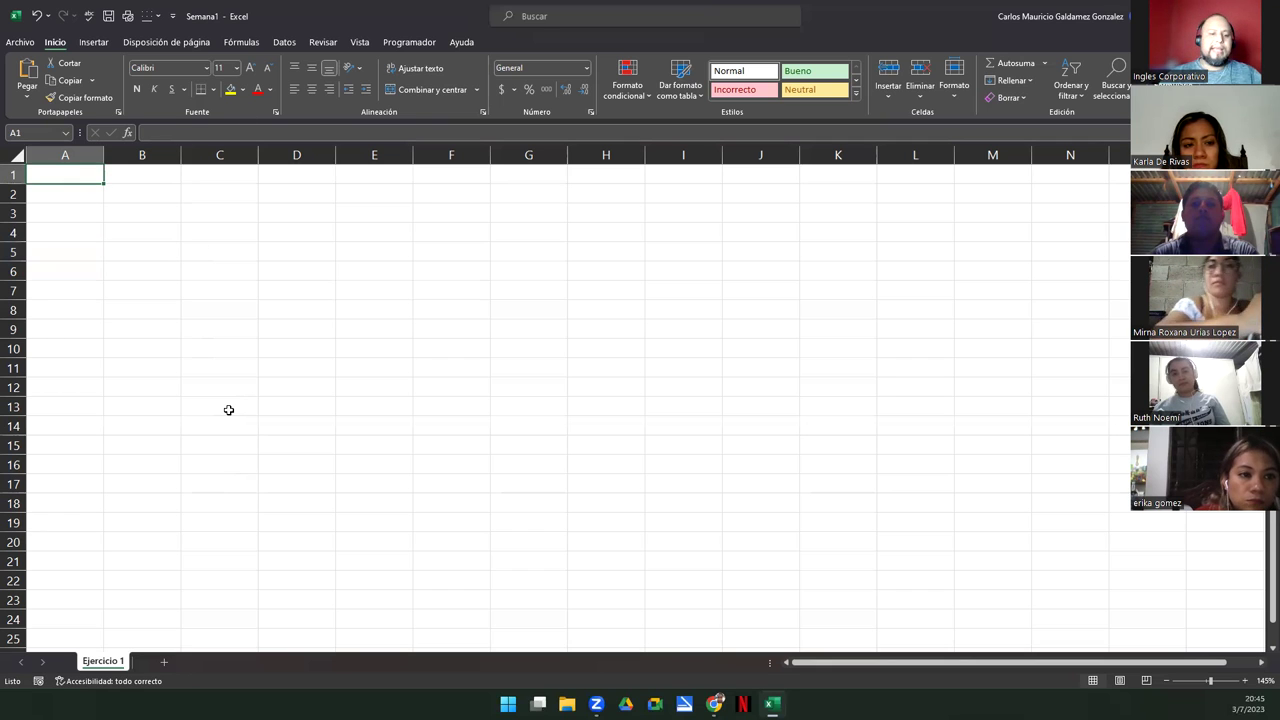
type("Ingr")
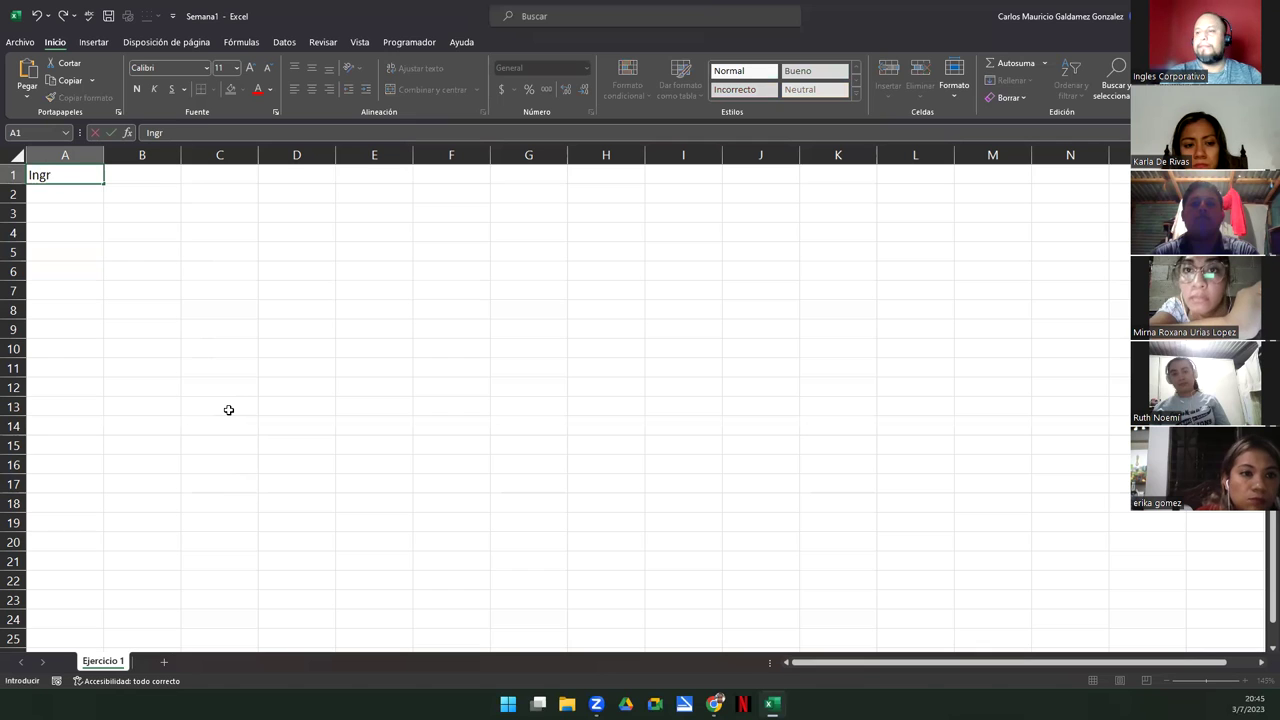
type("eso de Ventas")
key("Return")
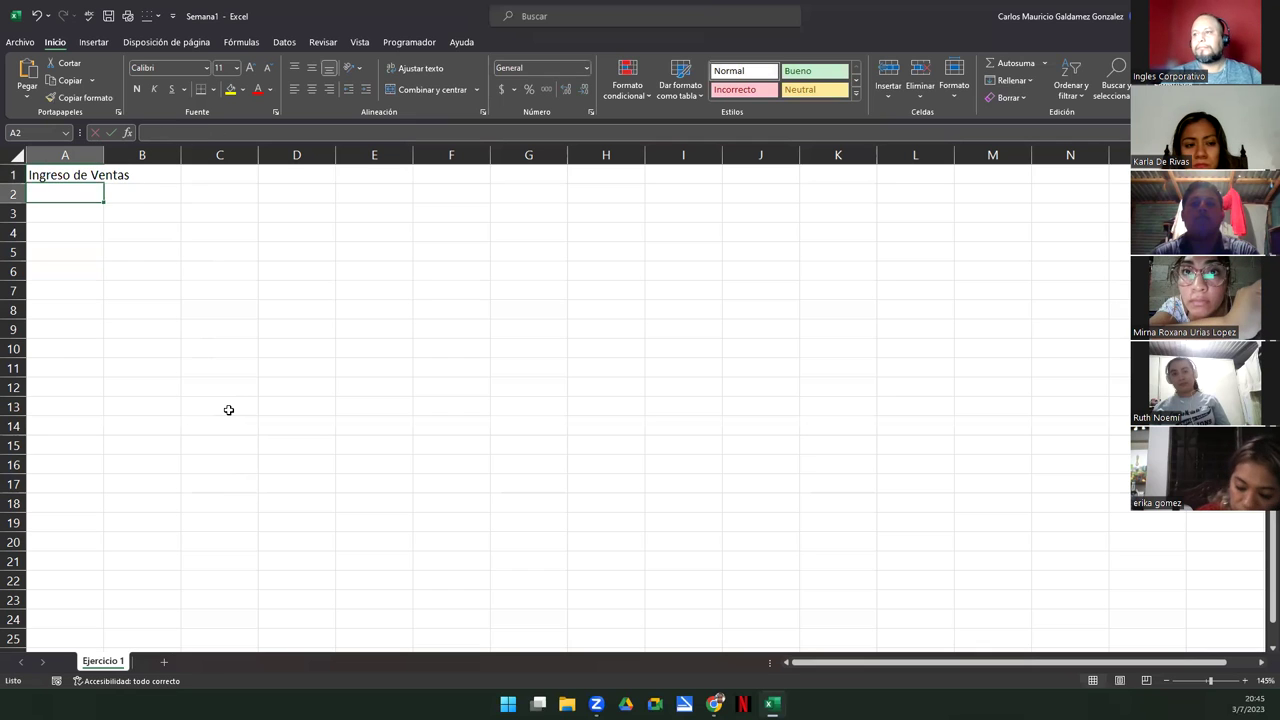
key("Down")
key("Down")
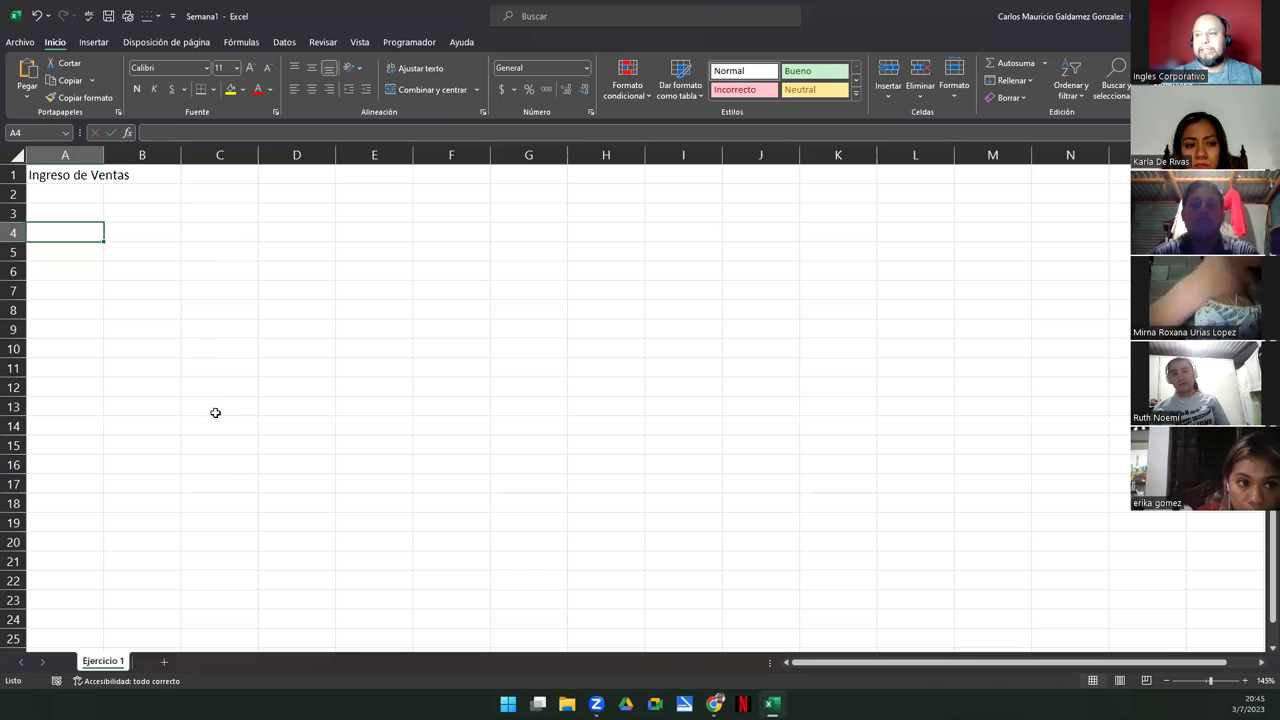
key("Up")
key("Up")
key("Up")
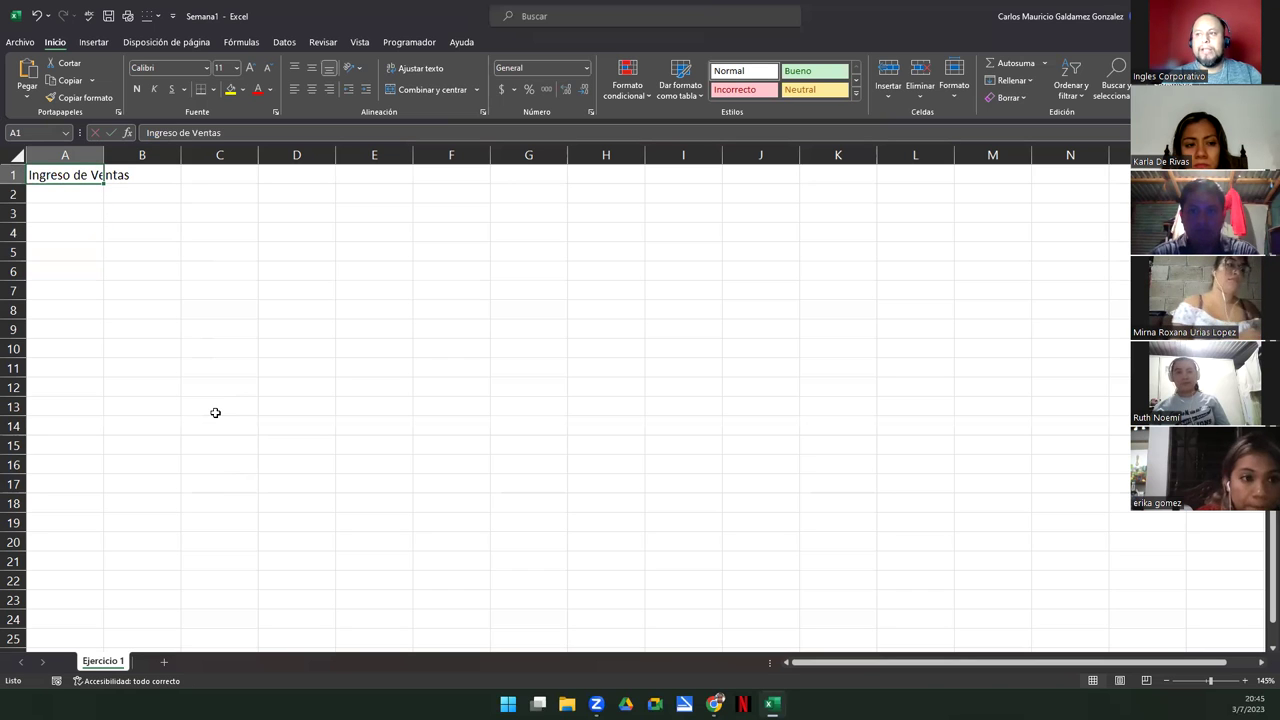
key("Down")
key("Down")
key("Down")
key("Down")
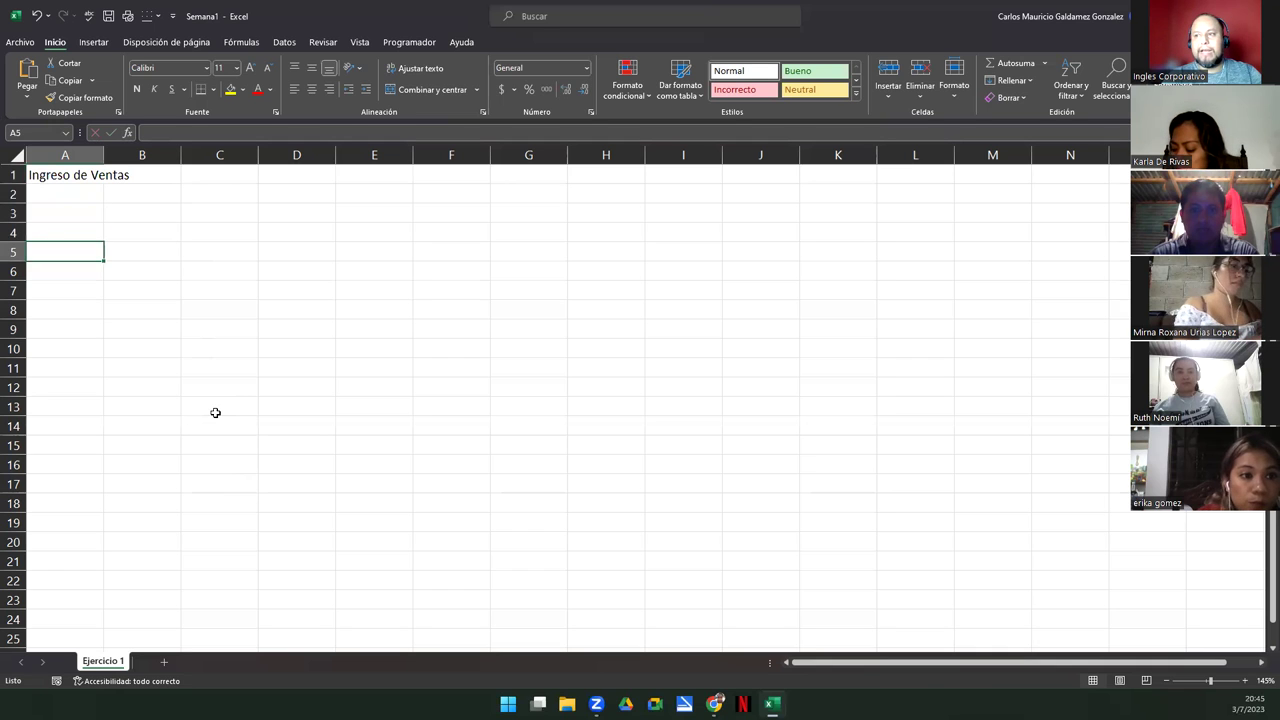
- Enter the column headers "#" in cell A4 and "Descripción" in cell B4
key("Up")
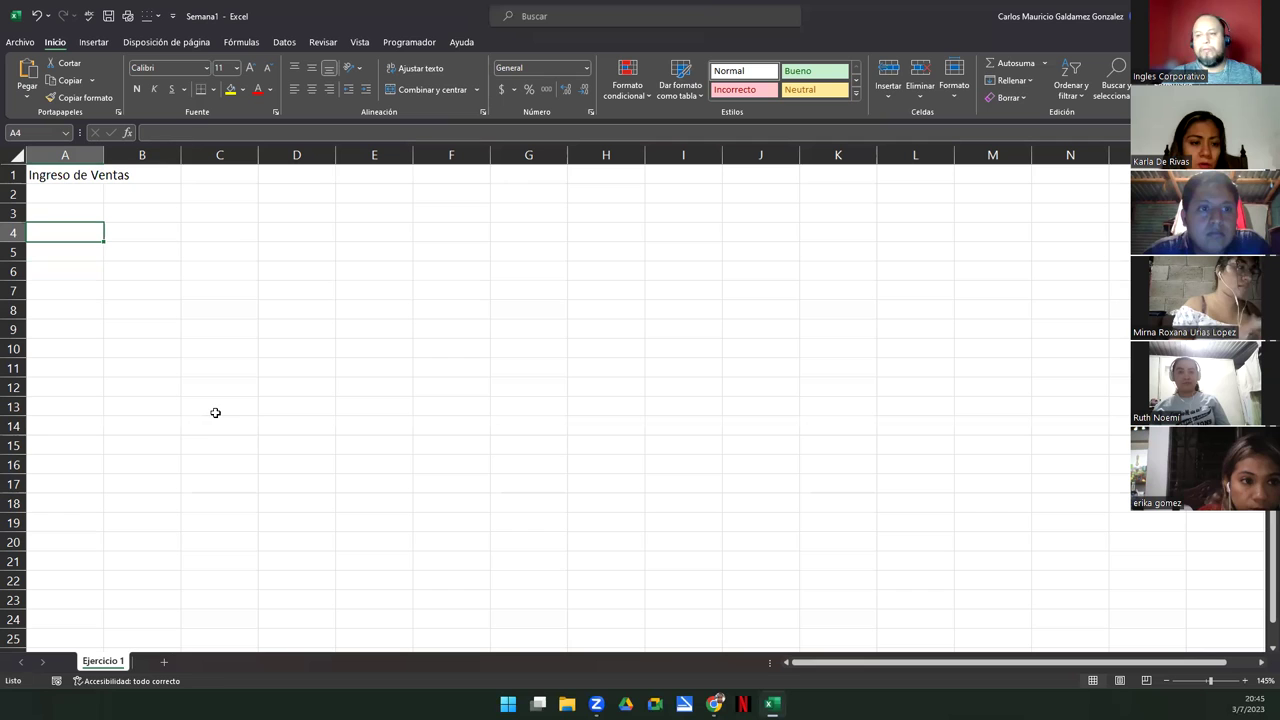
type("#")
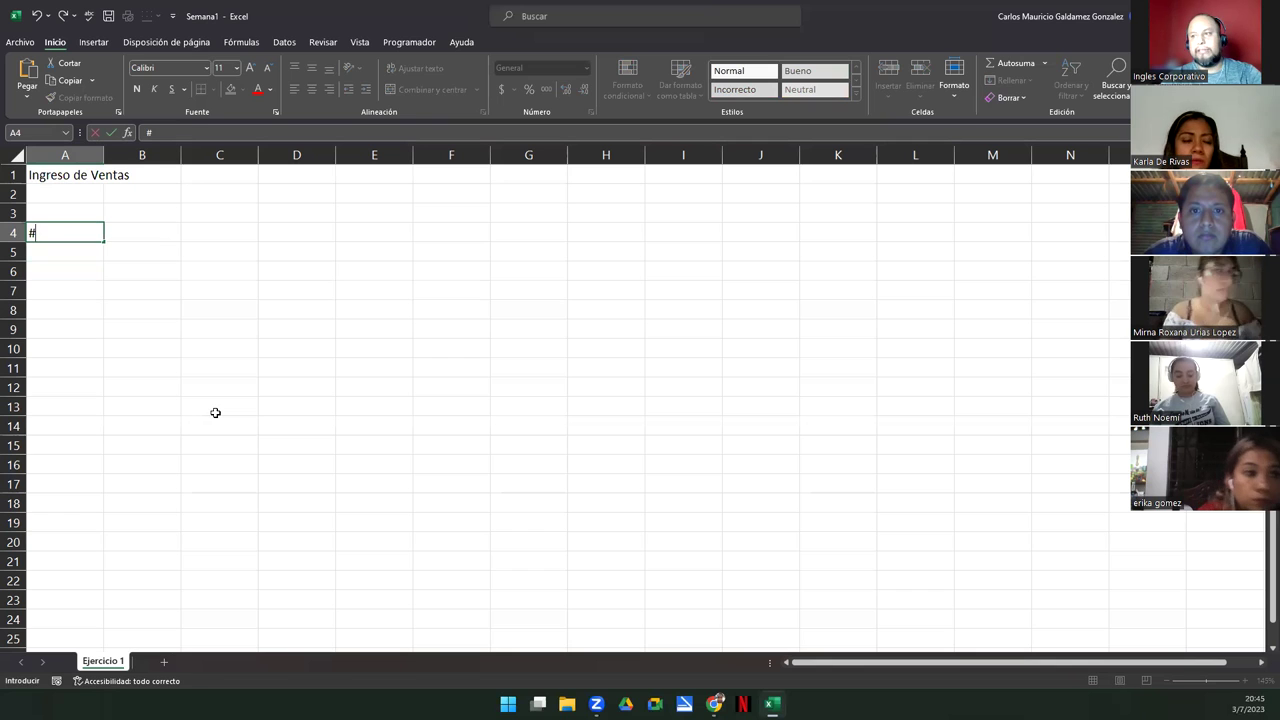
key("Tab")
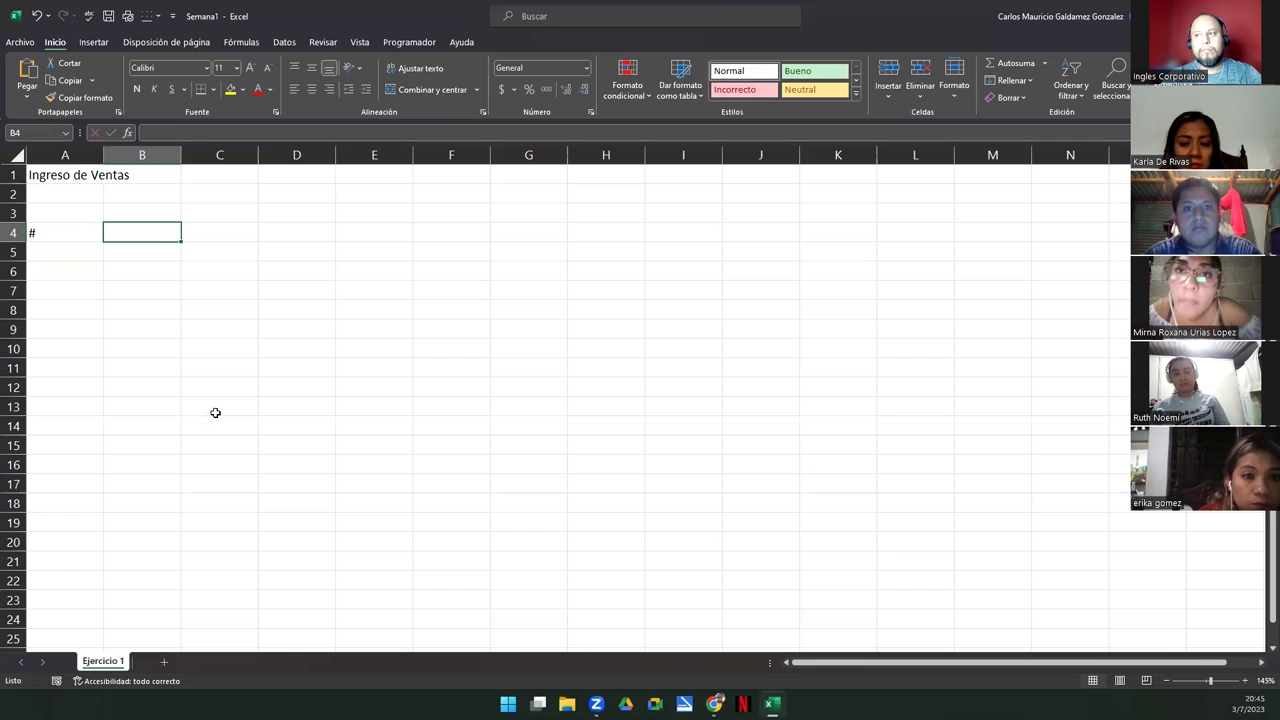
type("Descric")
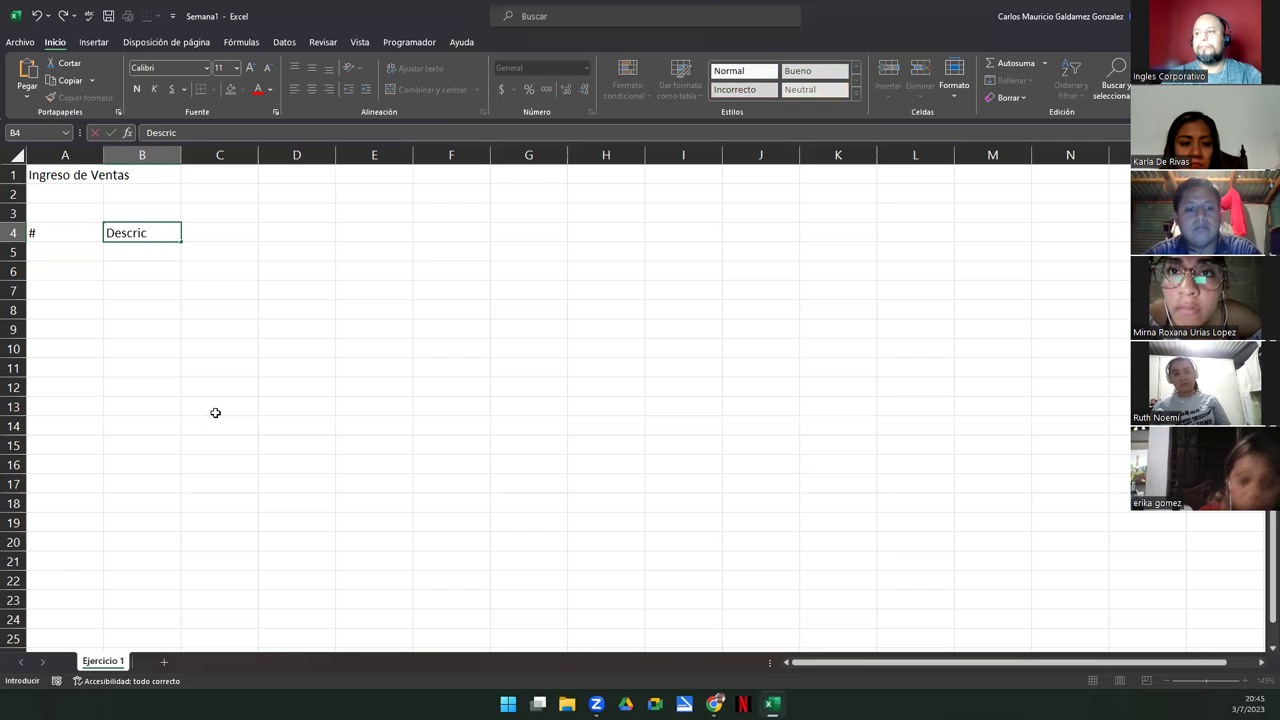
key("BackSpace")
type("pción")
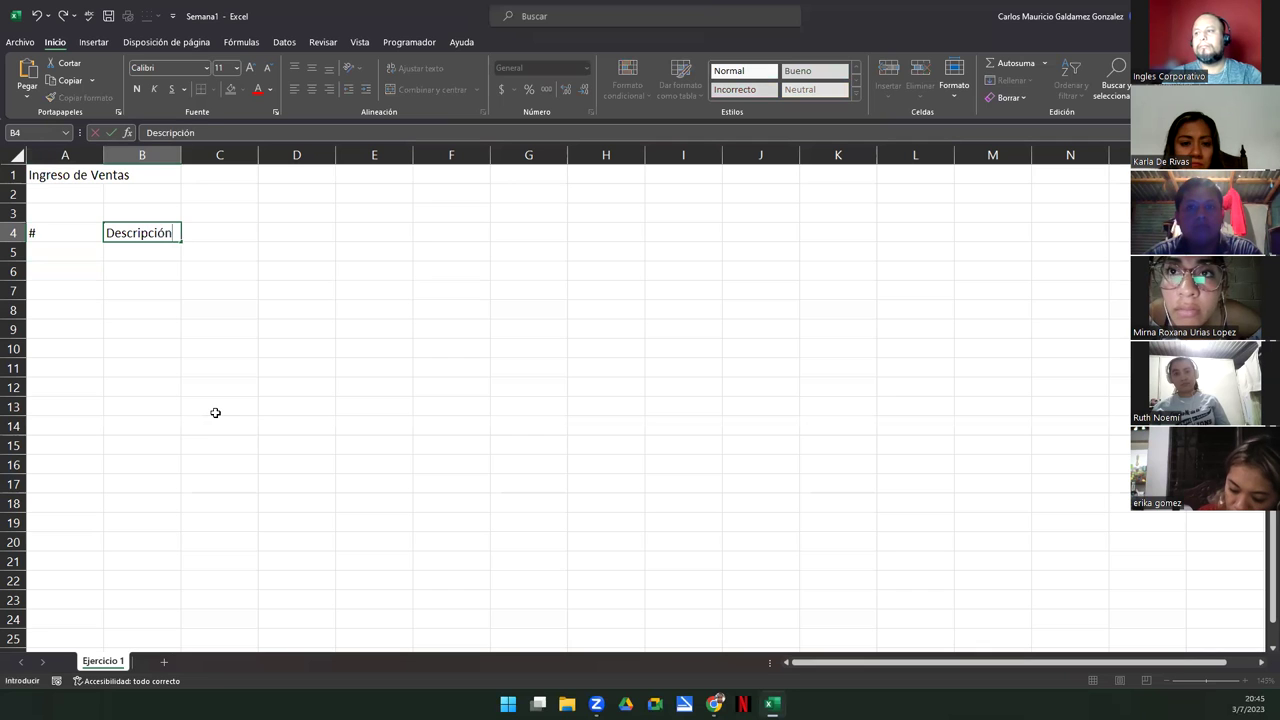
key("Tab")
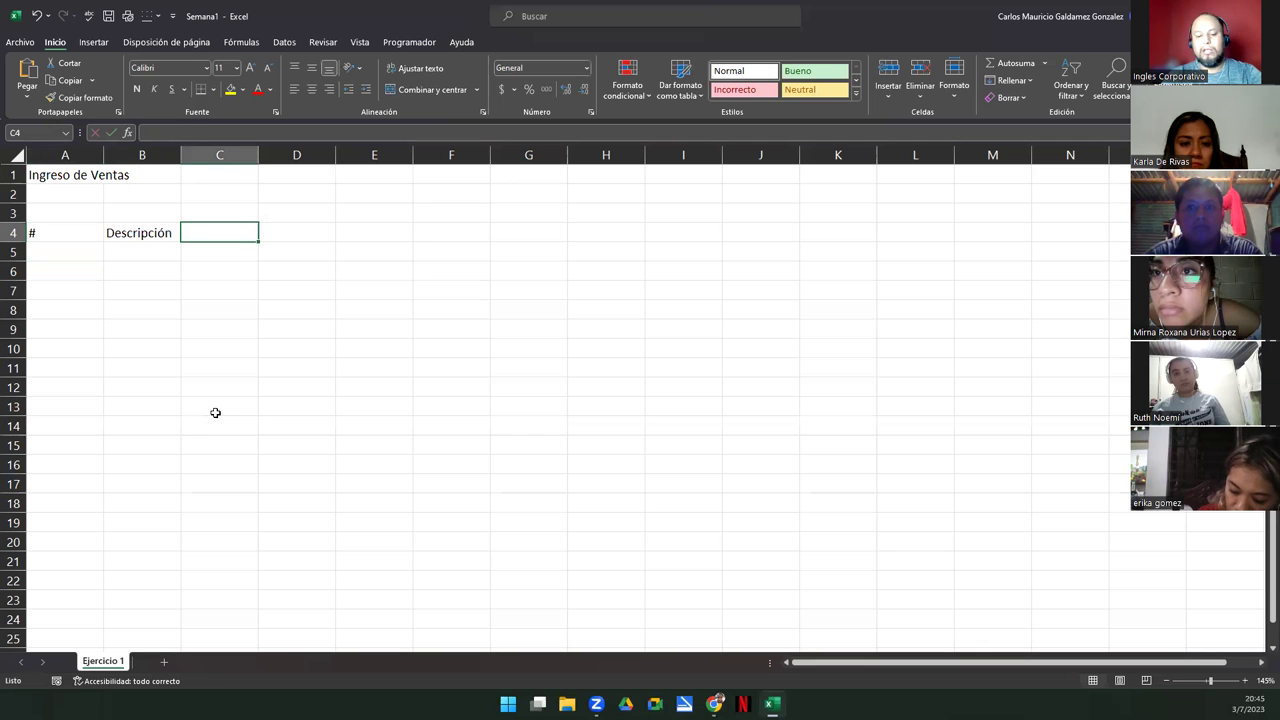
- Enter the column header "Ingreso" in cell C4
type("Ingreso")
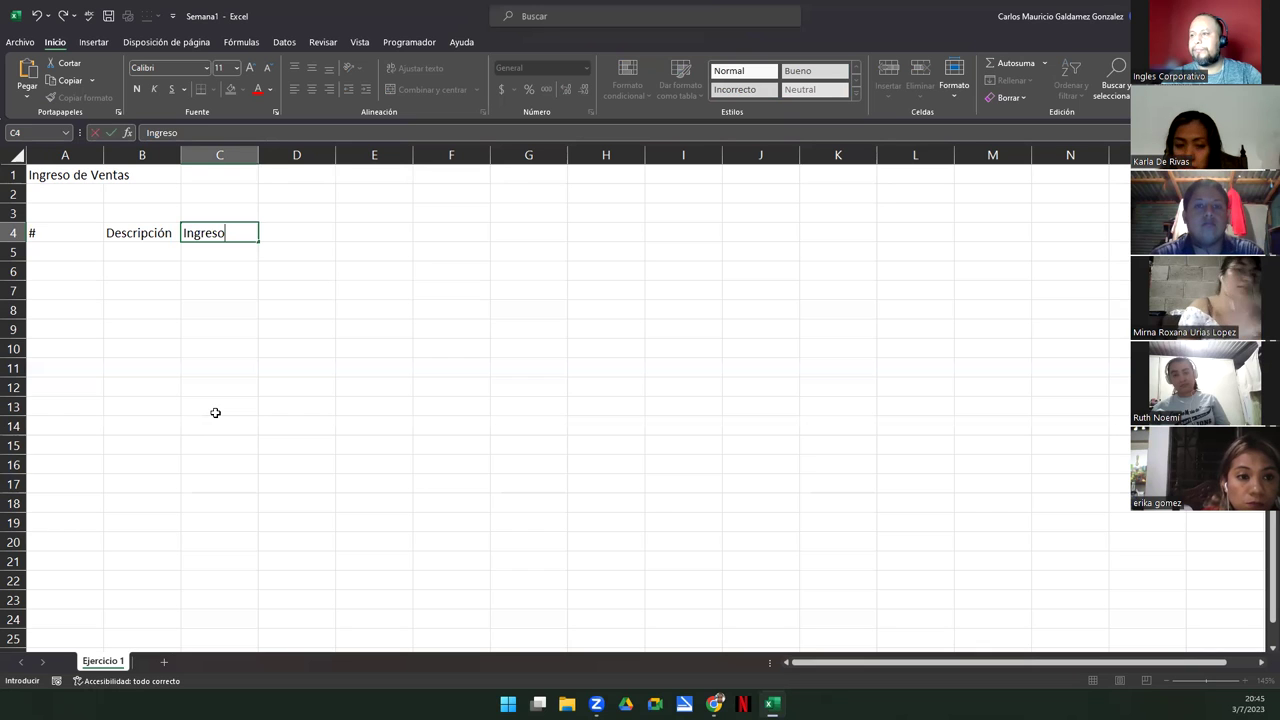
key("Left")
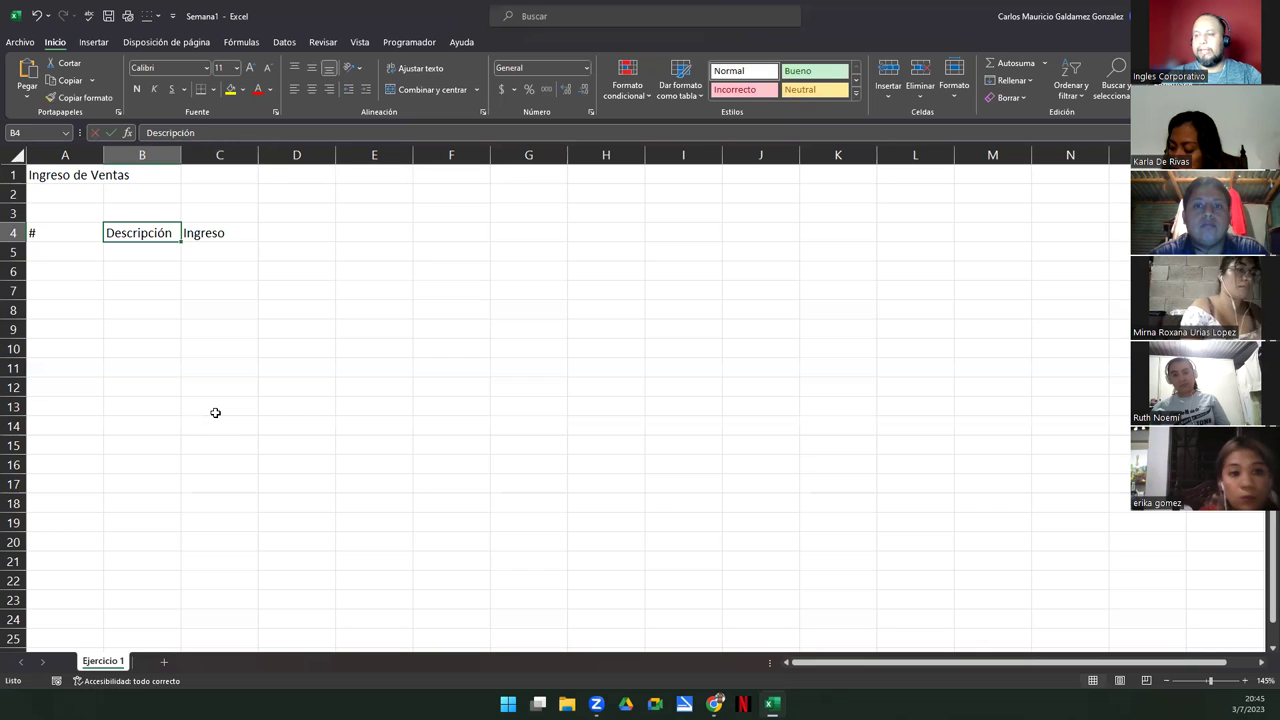
key("Right")
- Move the headers "Descripción" and "Ingreso" from B4:C4 one column over to C4:D4
key("Left")
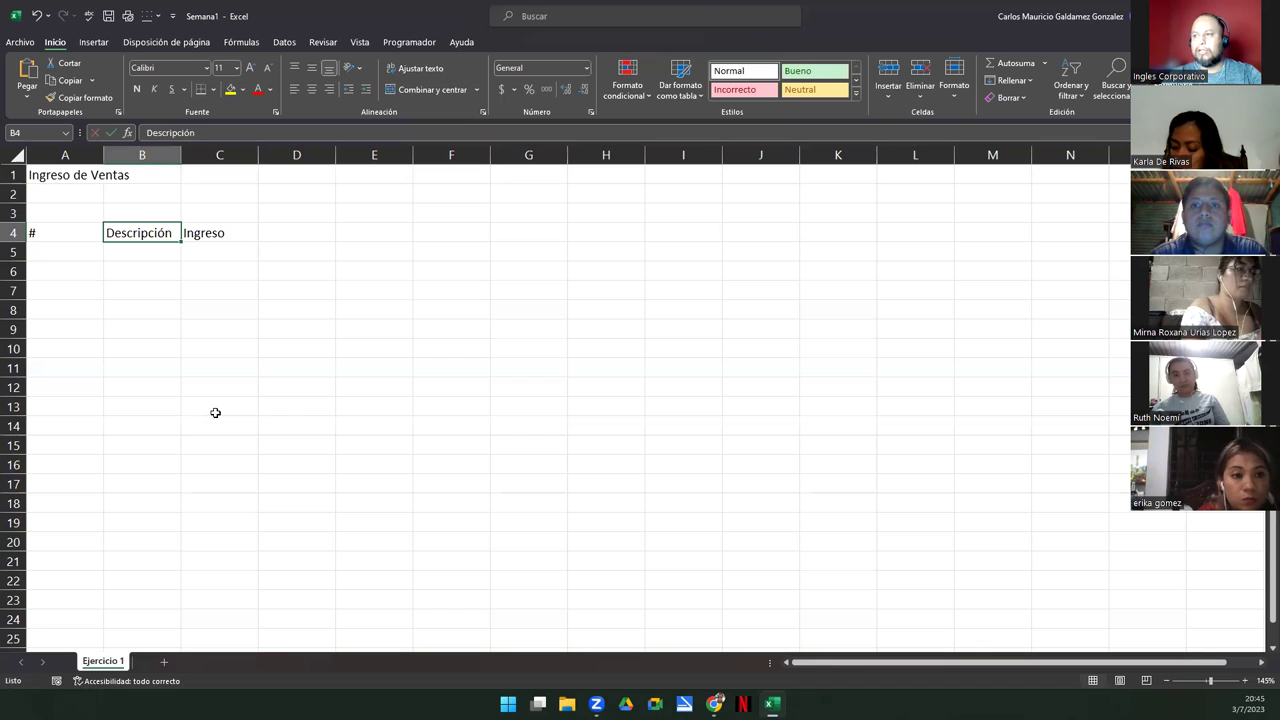
key("shift+Right")
key("ctrl+x")
key("Right")
key("ctrl+v")
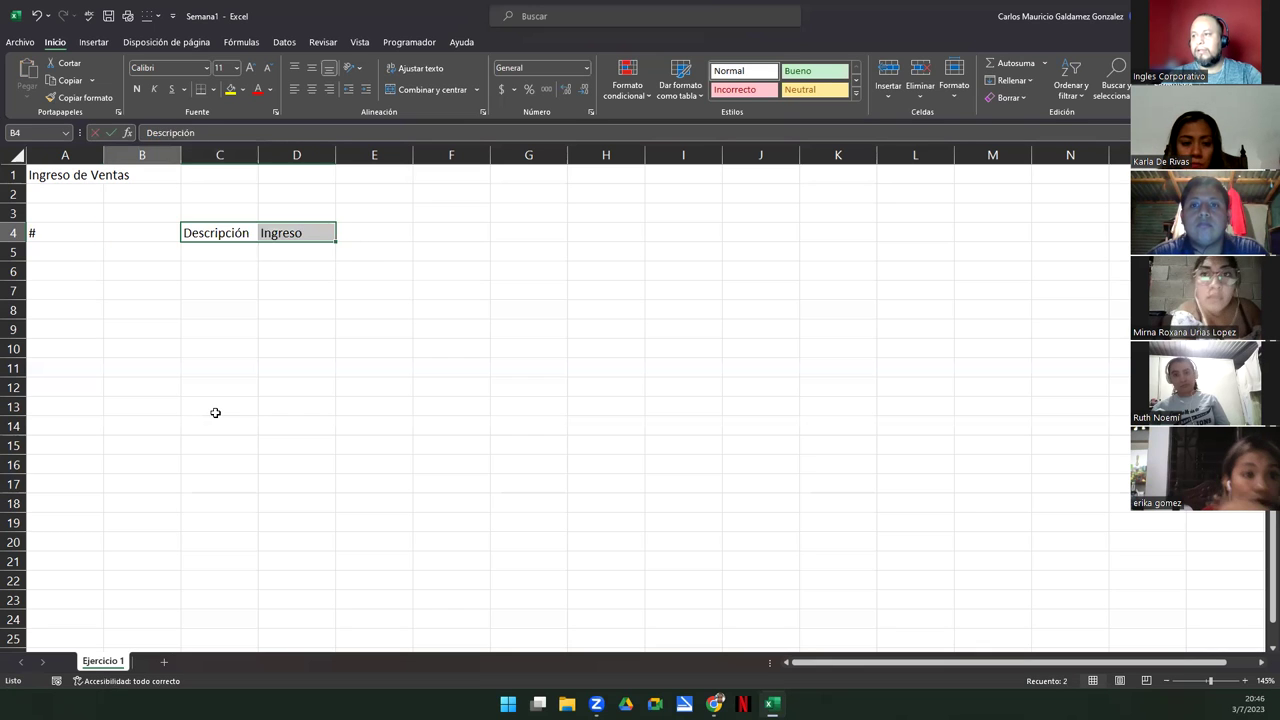
- Enter the column header "Codigo" in the vacated cell B4
key("Left")
type("Codigo")
key("Right")
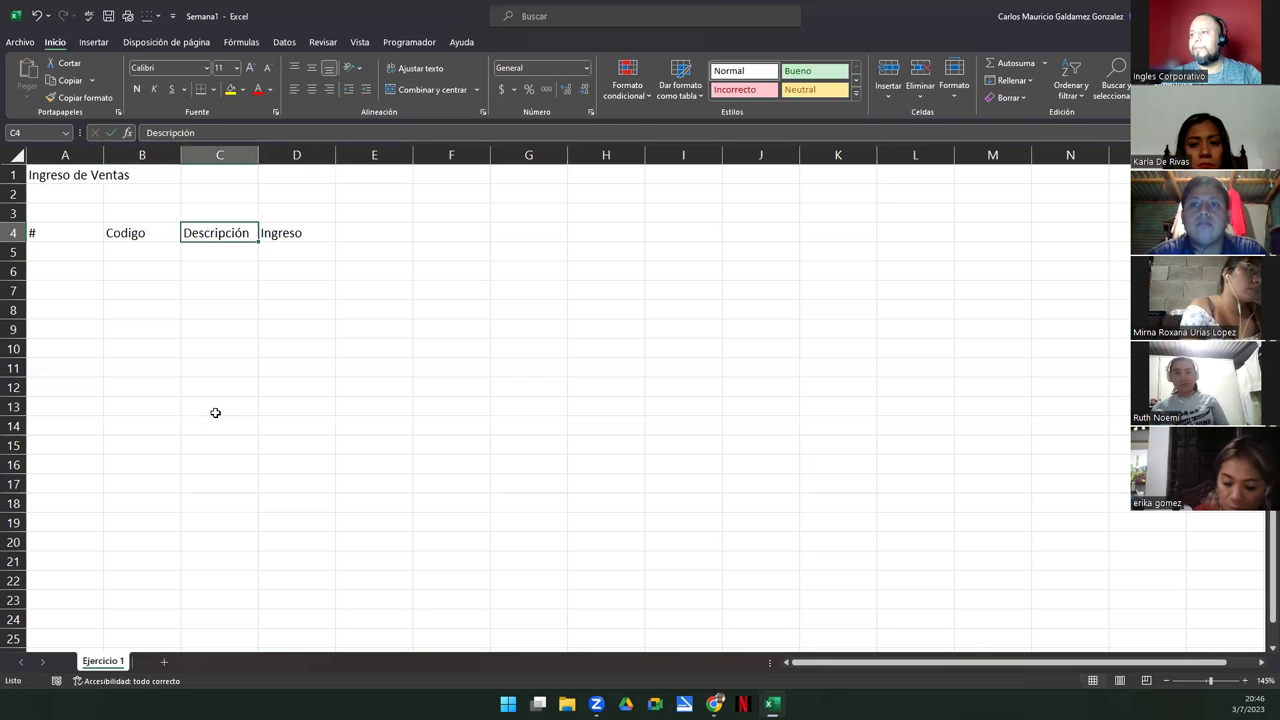
key("Right")
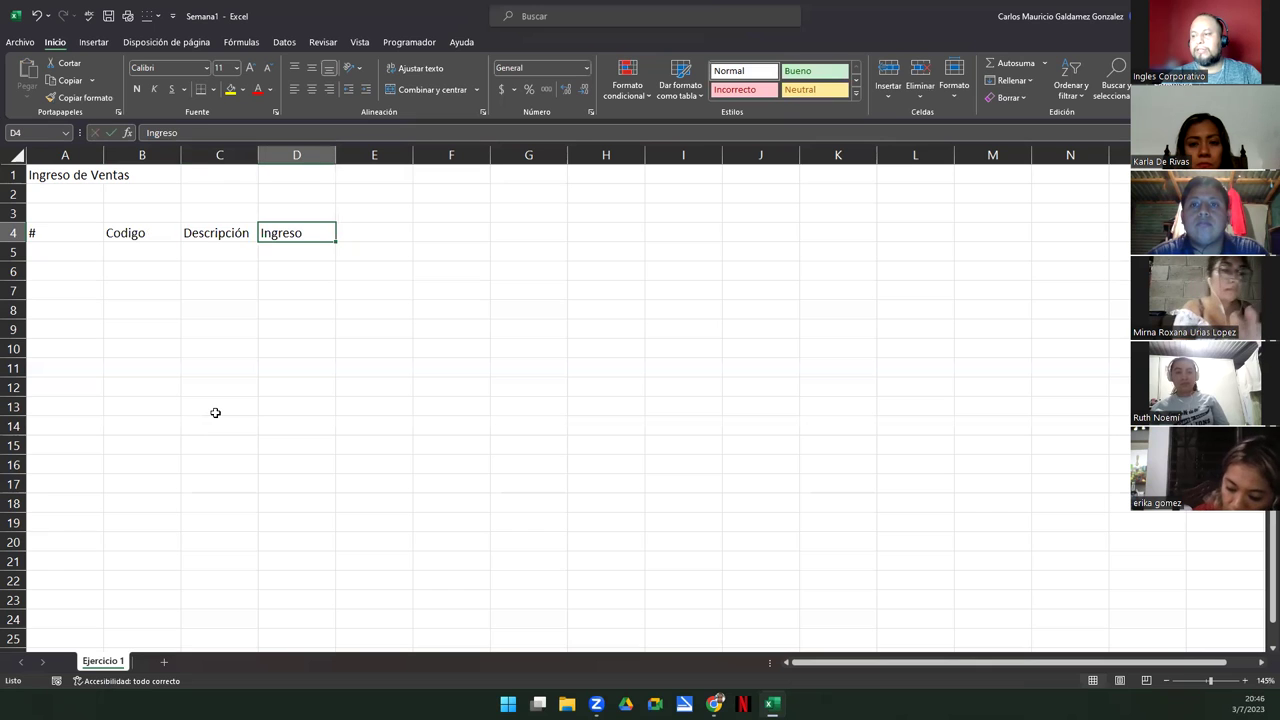
key("Right")
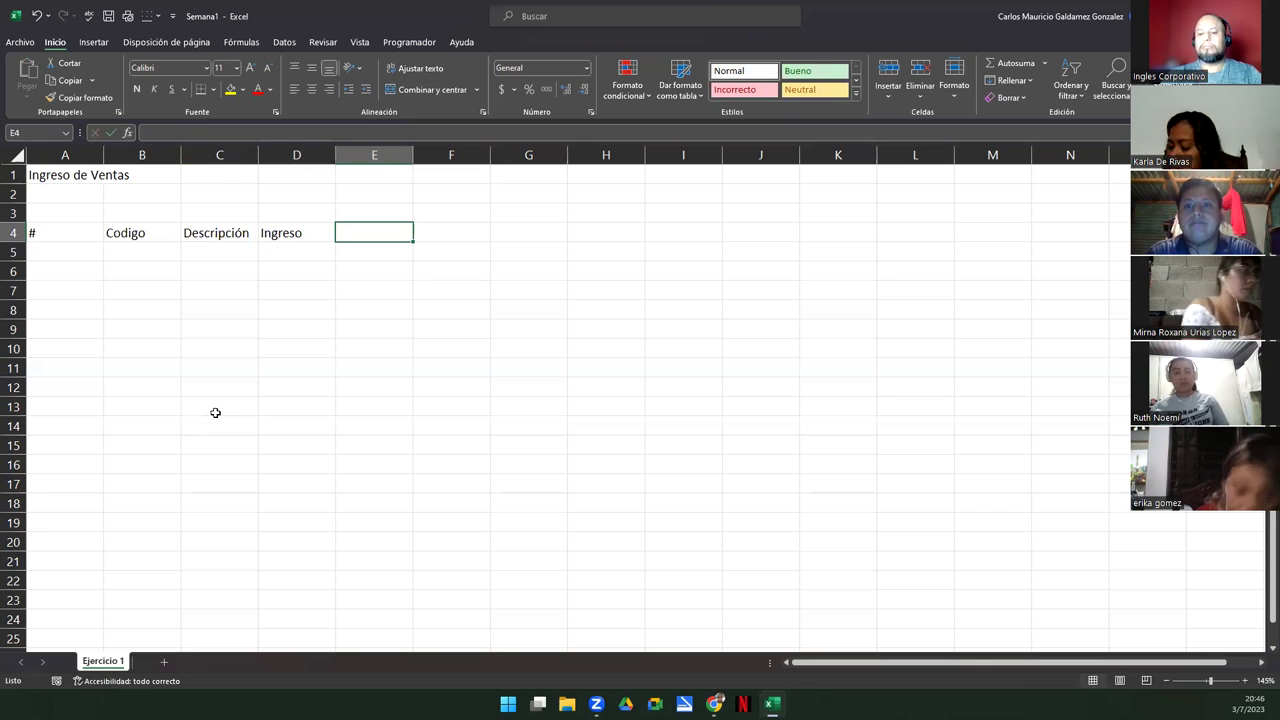
key("Left")
key("Left")
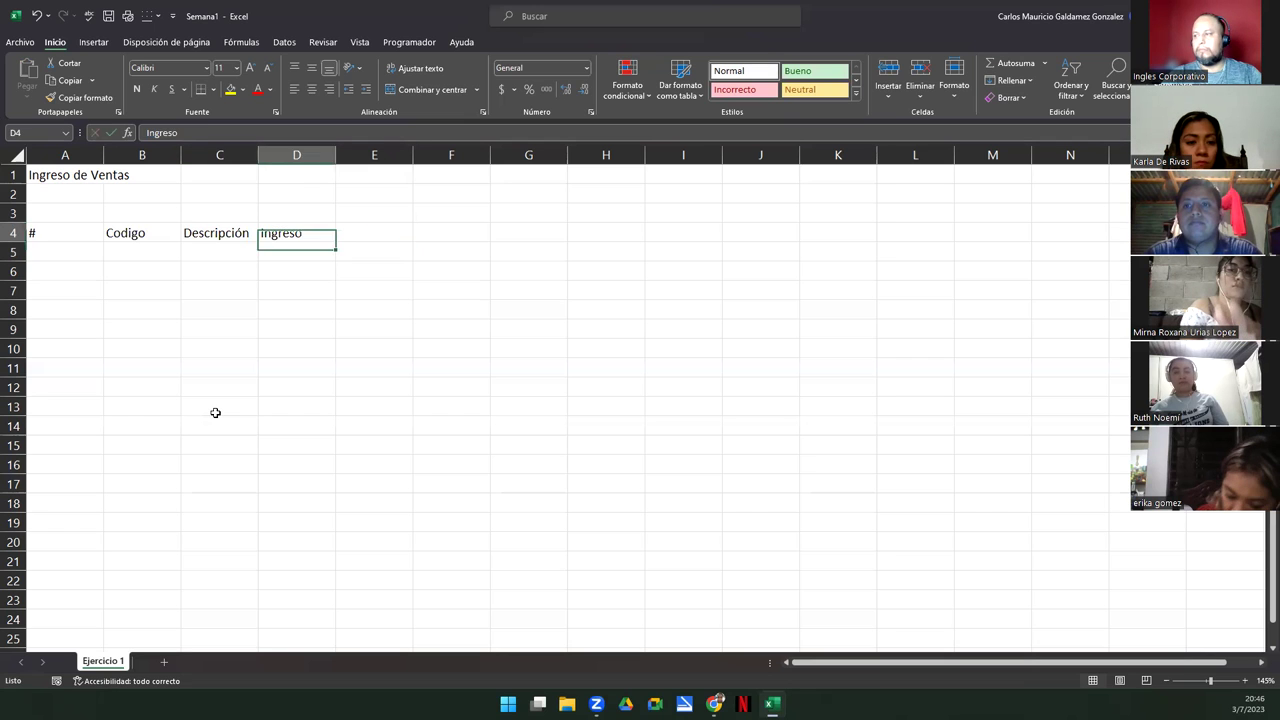
key("Left")
key("Up")
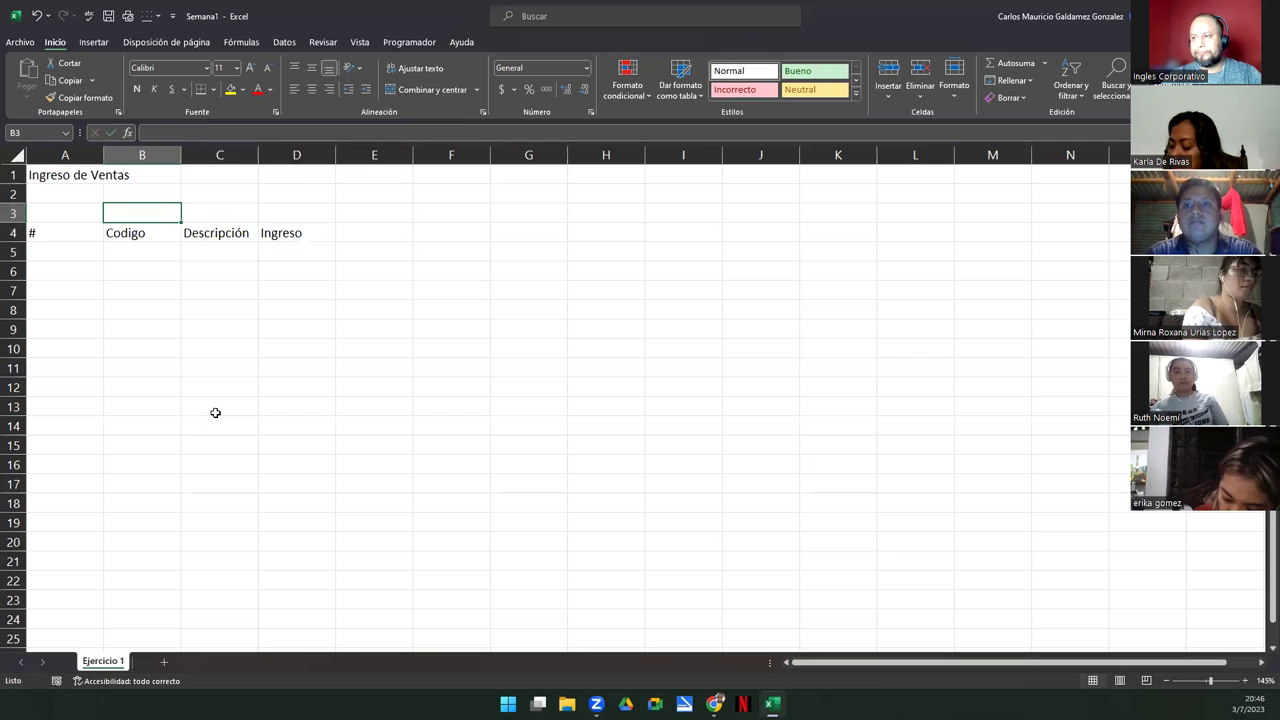
key("Left")
key("Down")
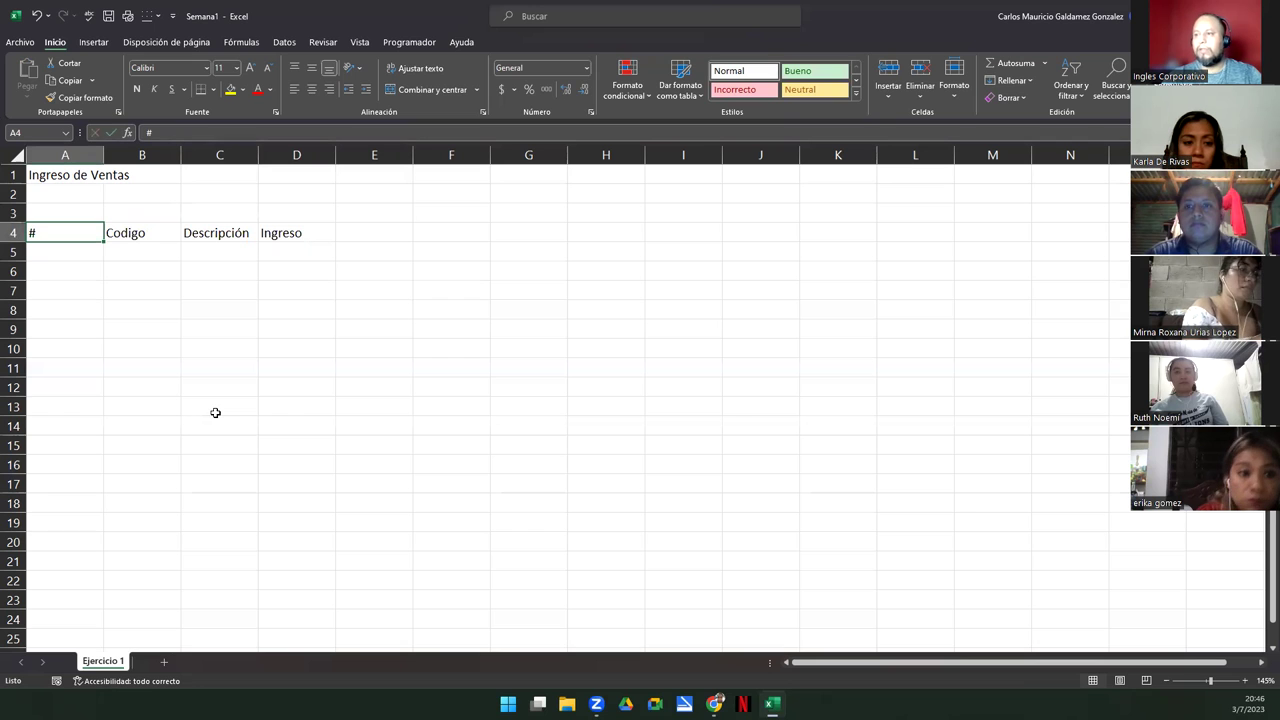
- Narrow column A and widen columns C and D, with column C nearly twice its original width
left_click_drag(104, 155, 135, 155)
left_click_drag(213, 155, 281, 174)
left_click_drag(358, 165, 361, 168)
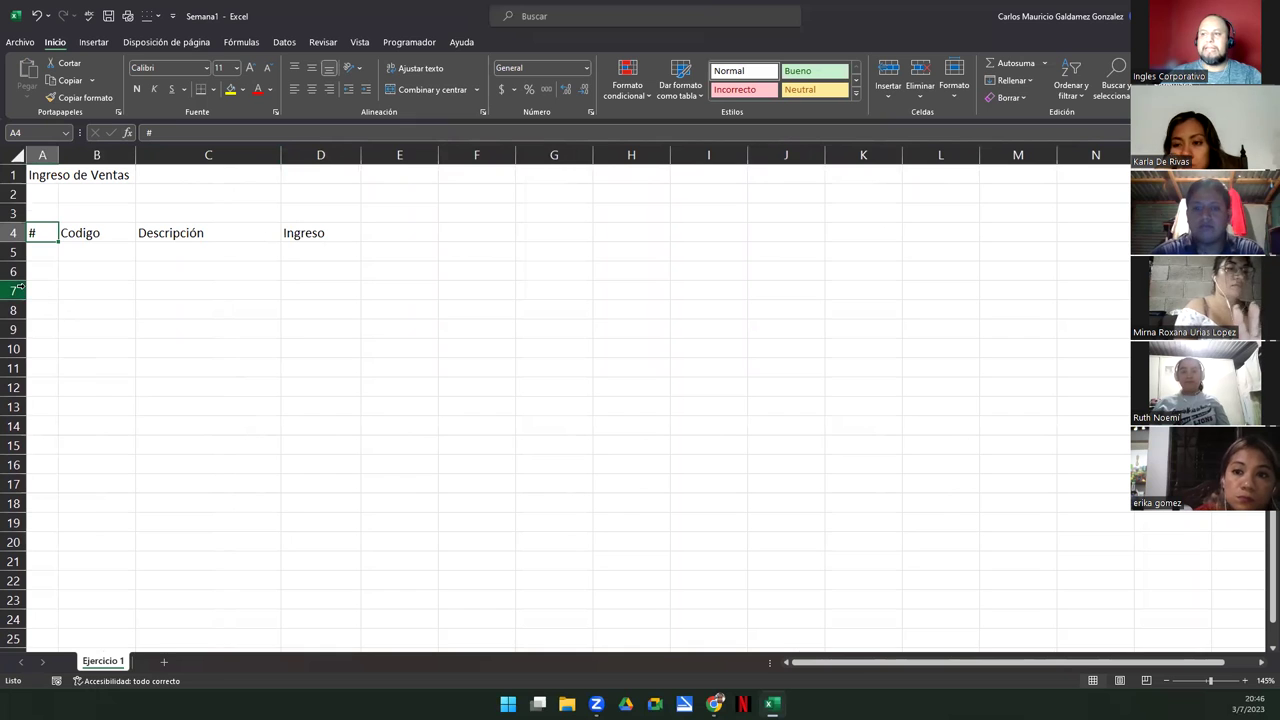
left_click(95, 234)
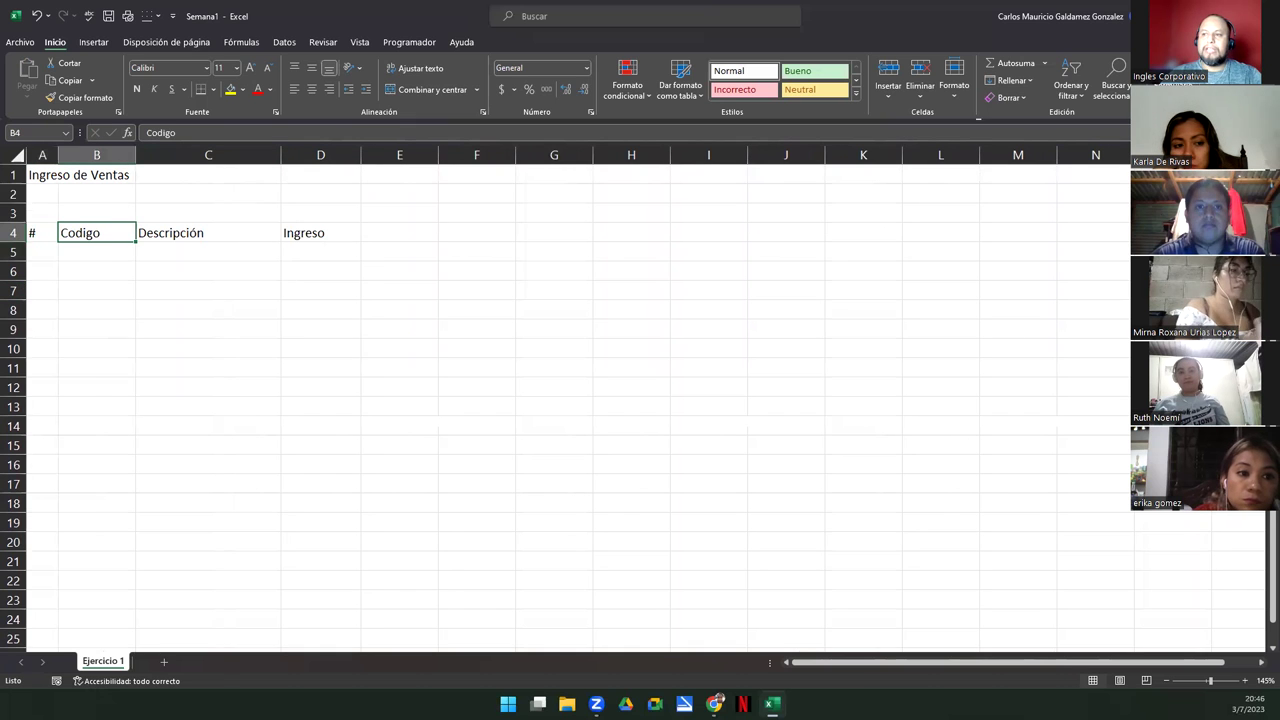
- Undo the width changes made to columns A, C and D
key("ctrl+z")
key("ctrl+z")
key("ctrl+z")
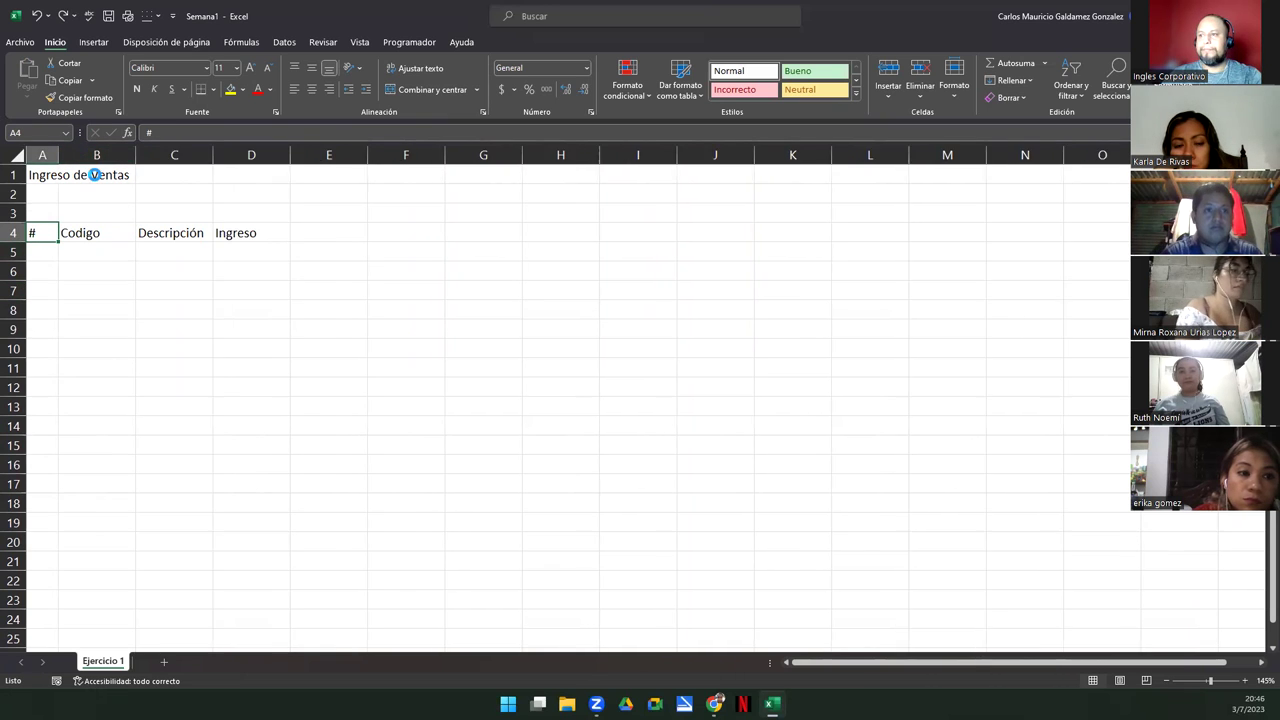
key("ctrl+y")
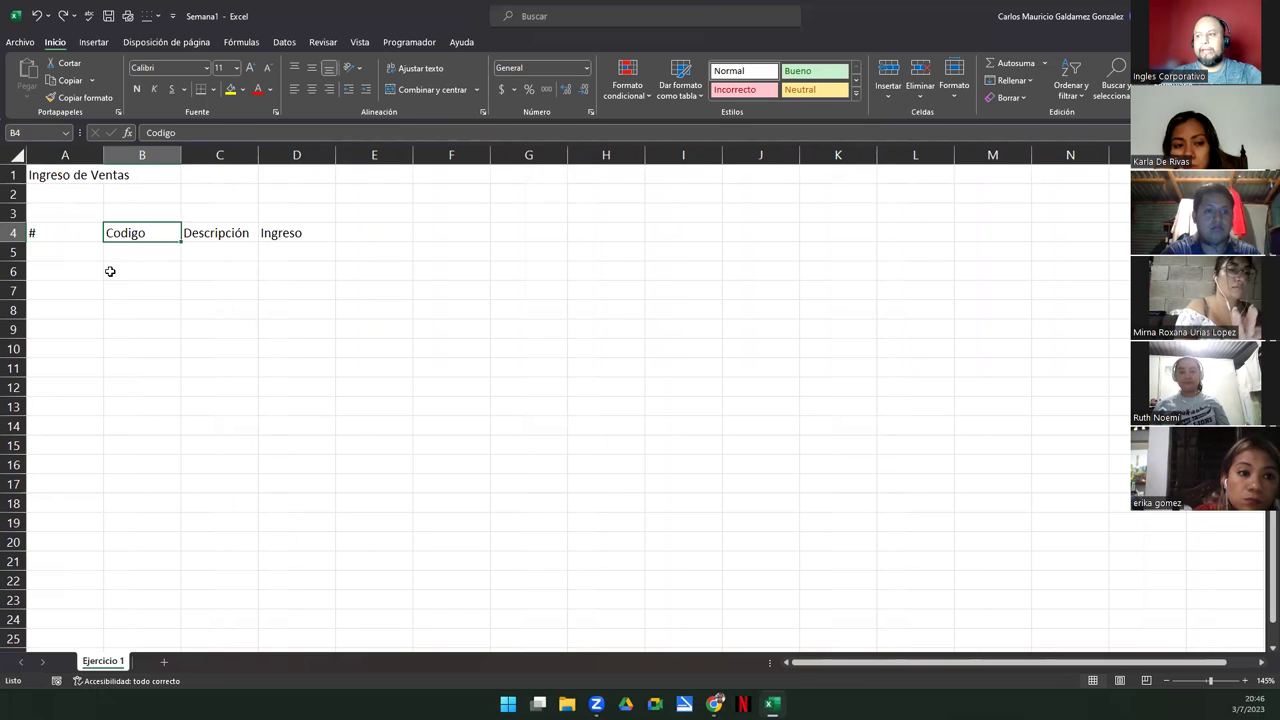
left_click(126, 333)
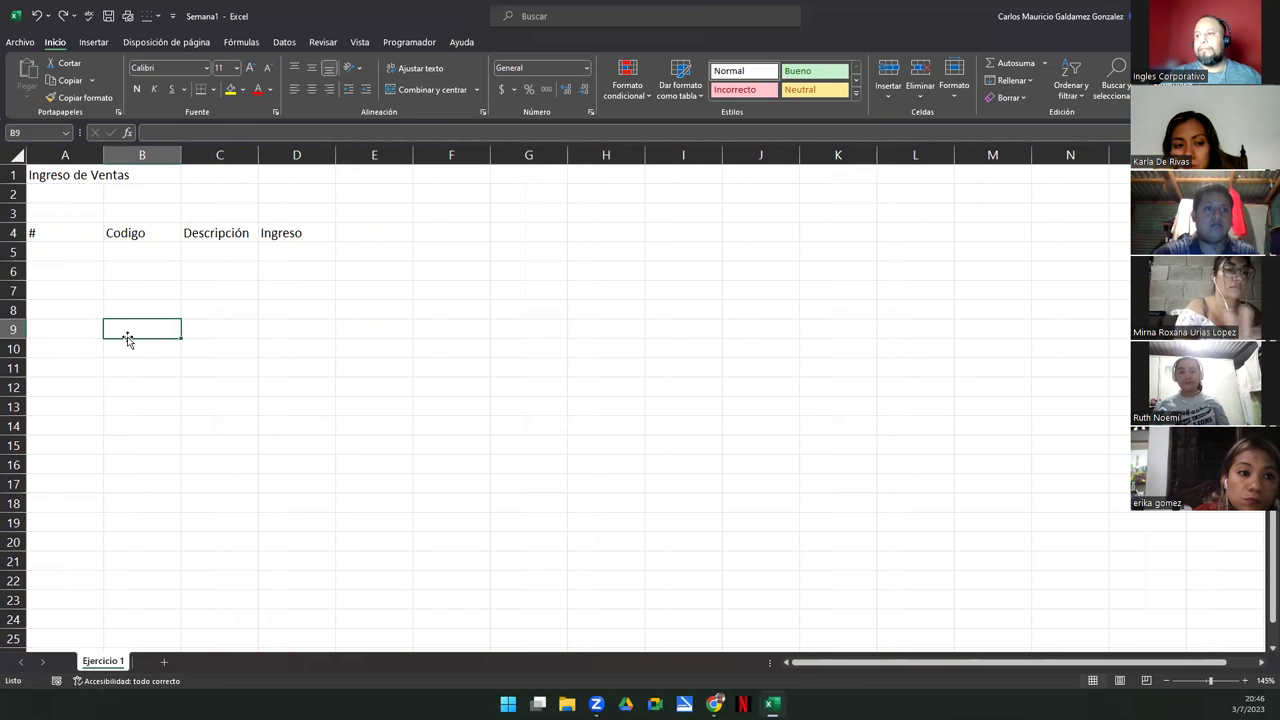
- Narrow column A to a little under half its width to suit the "#" header
left_click(36, 238)
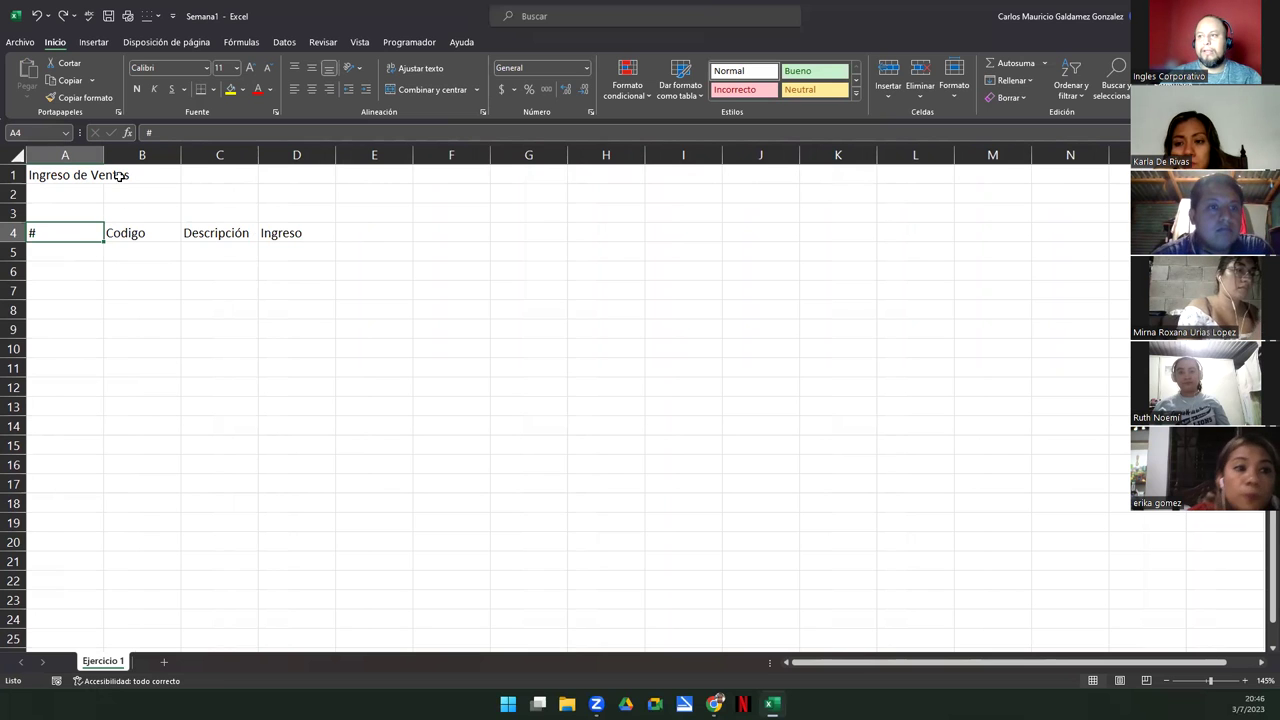
left_click_drag(104, 157, 61, 167)
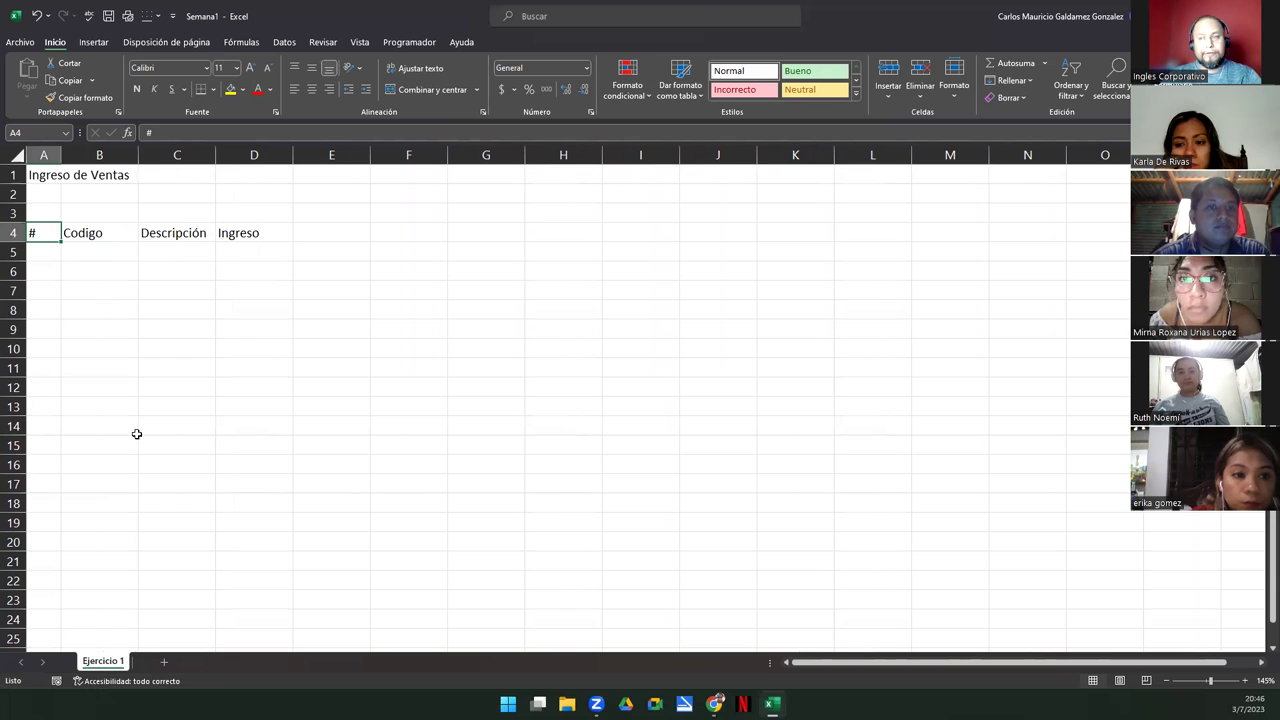
left_click_drag(138, 158, 138, 158)
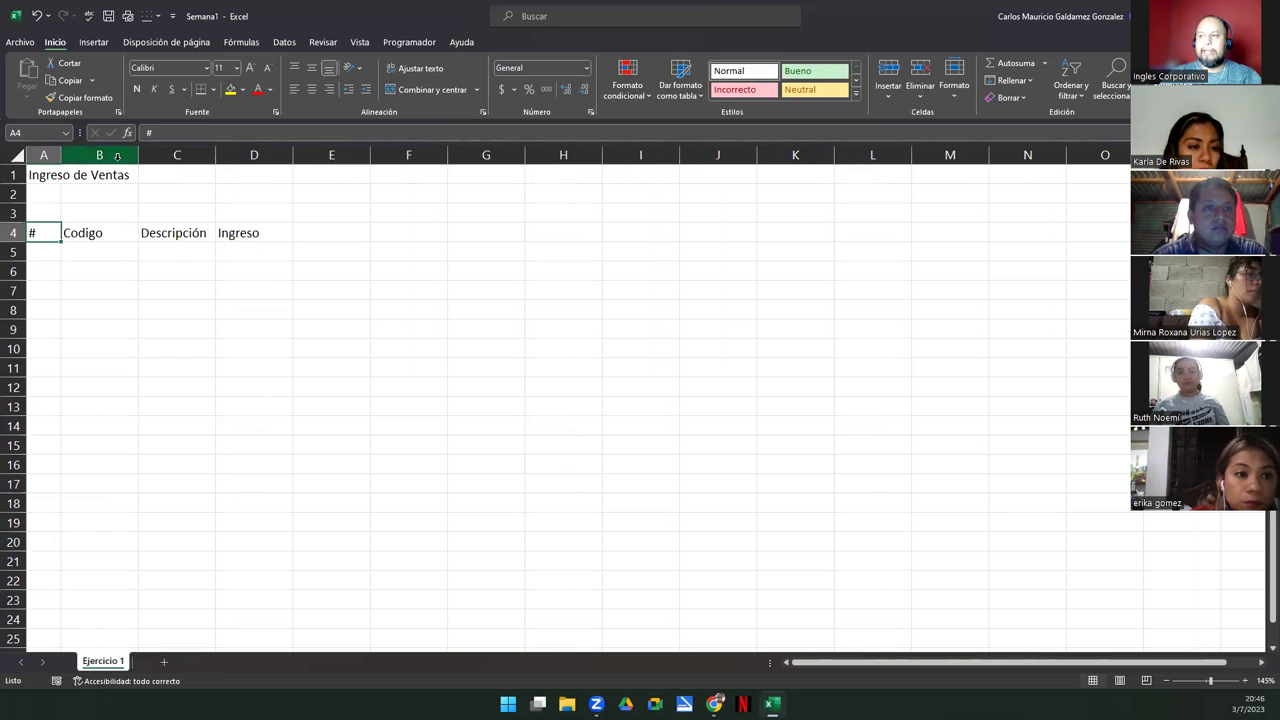
- Set the width of column B to exactly 15
left_click(117, 156)
right_click(117, 156)
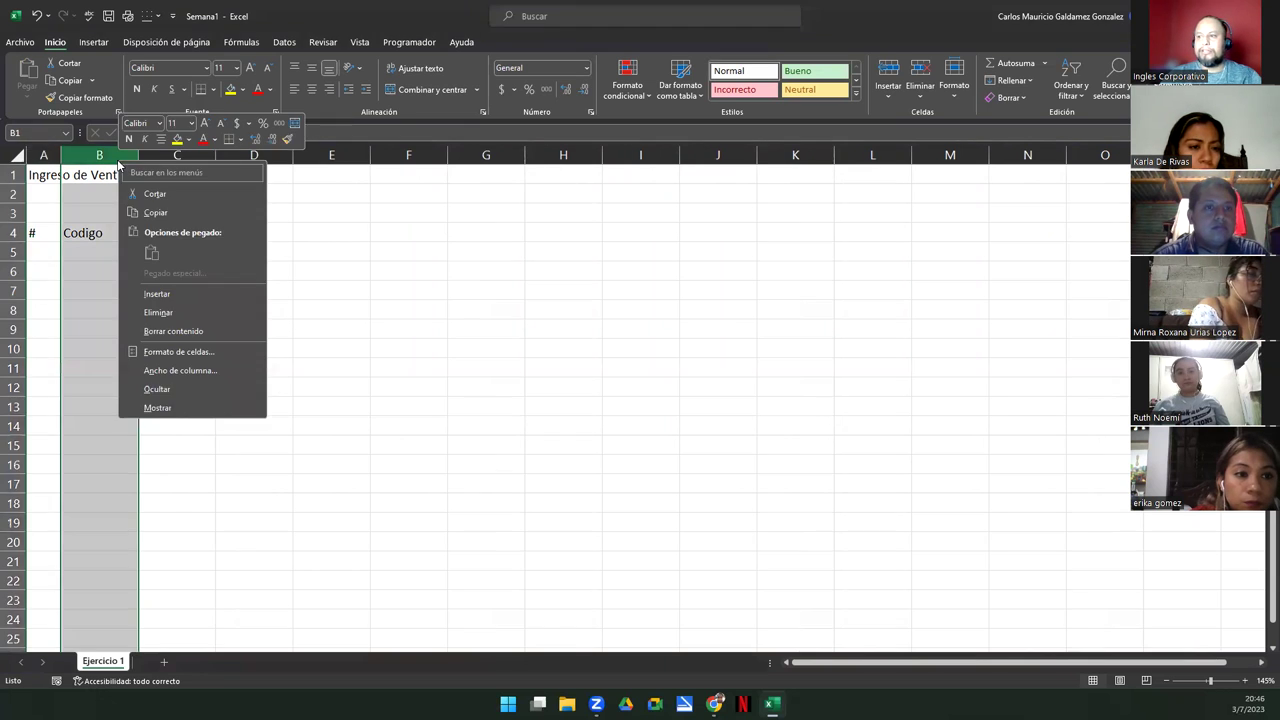
left_click(197, 371)
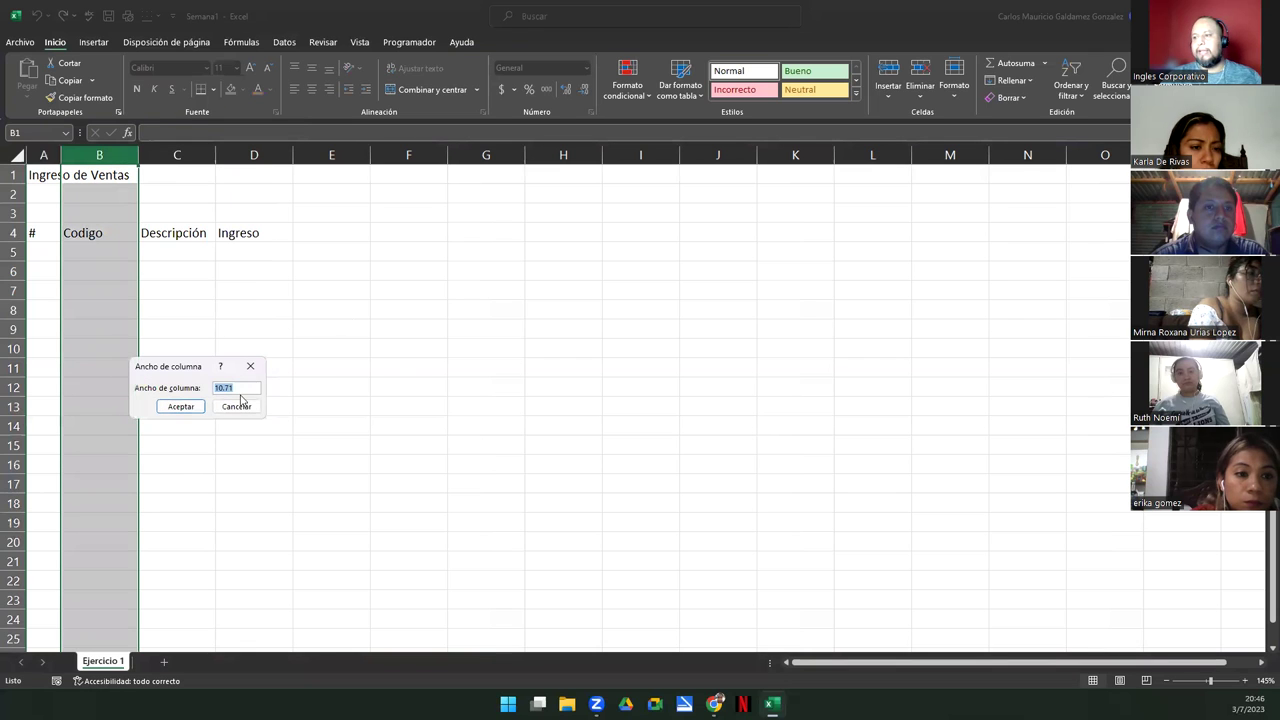
type("15")
key("Return")
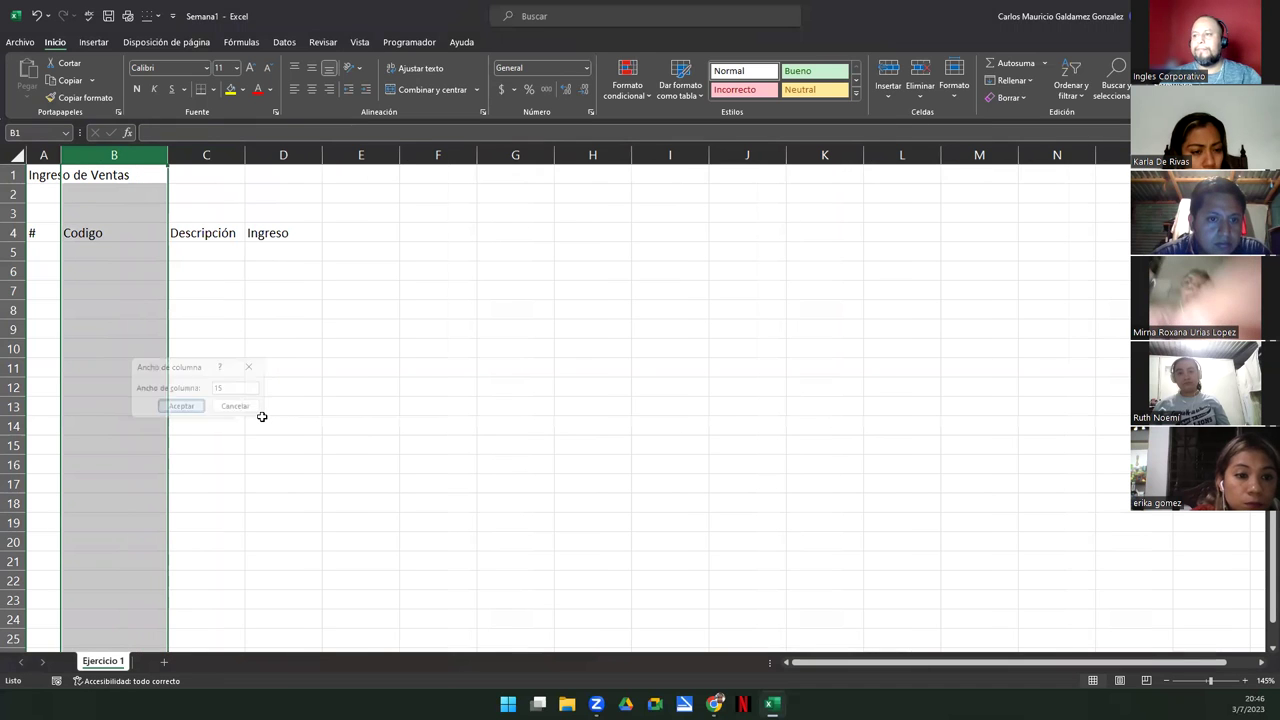
- Autofit column B to its content and widen the Descripción column to more than twice its width
double_click(168, 155)
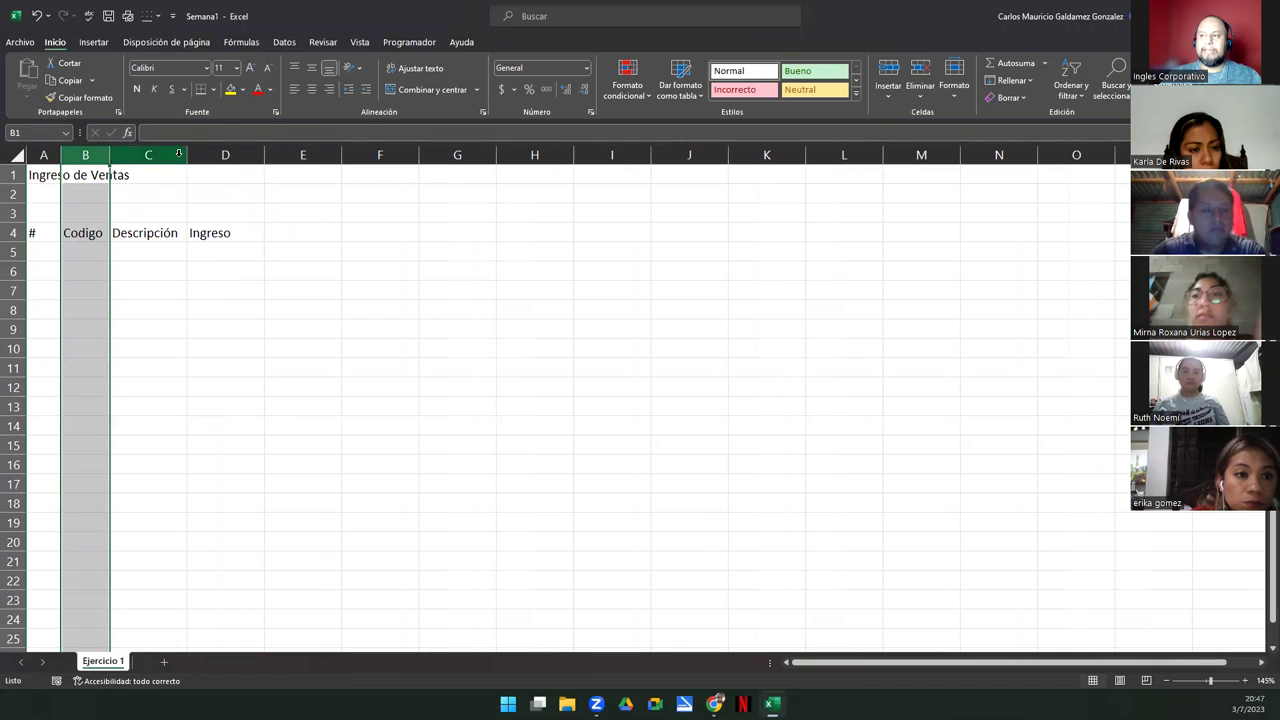
left_click_drag(196, 161, 297, 190)
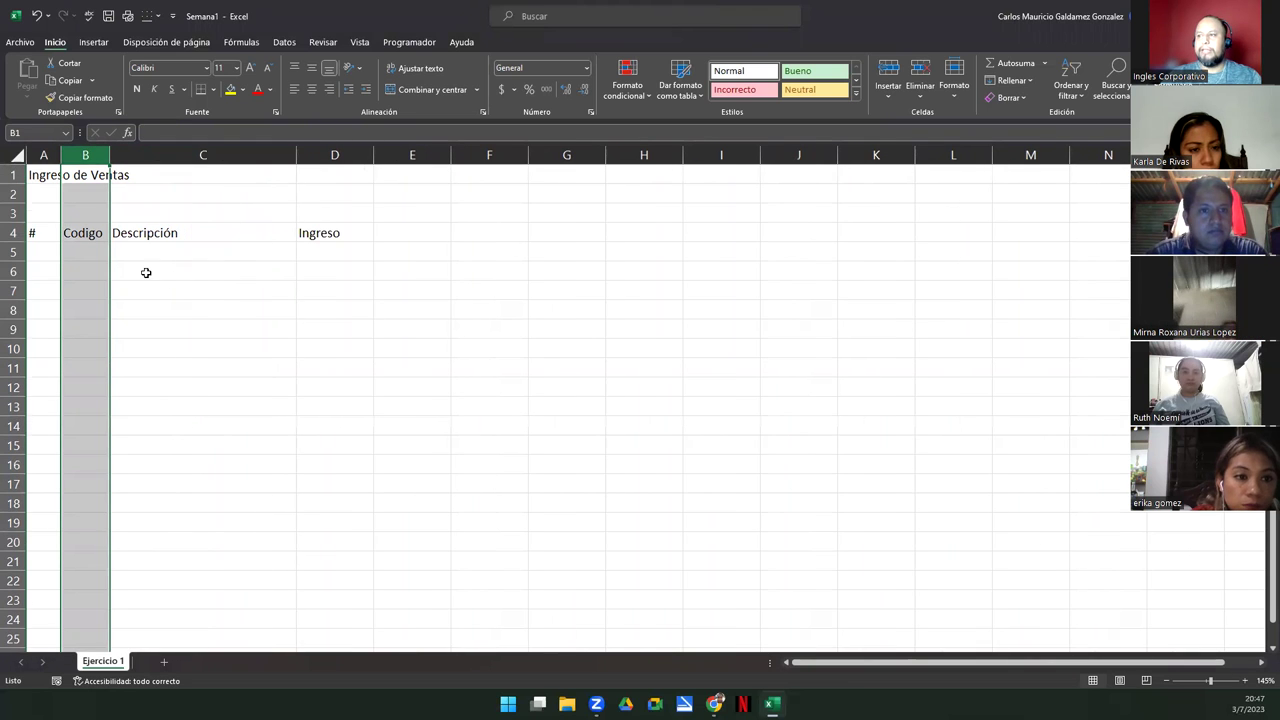
- Center the table headers in cells A4:D4 horizontally
left_click_drag(45, 236, 309, 232)
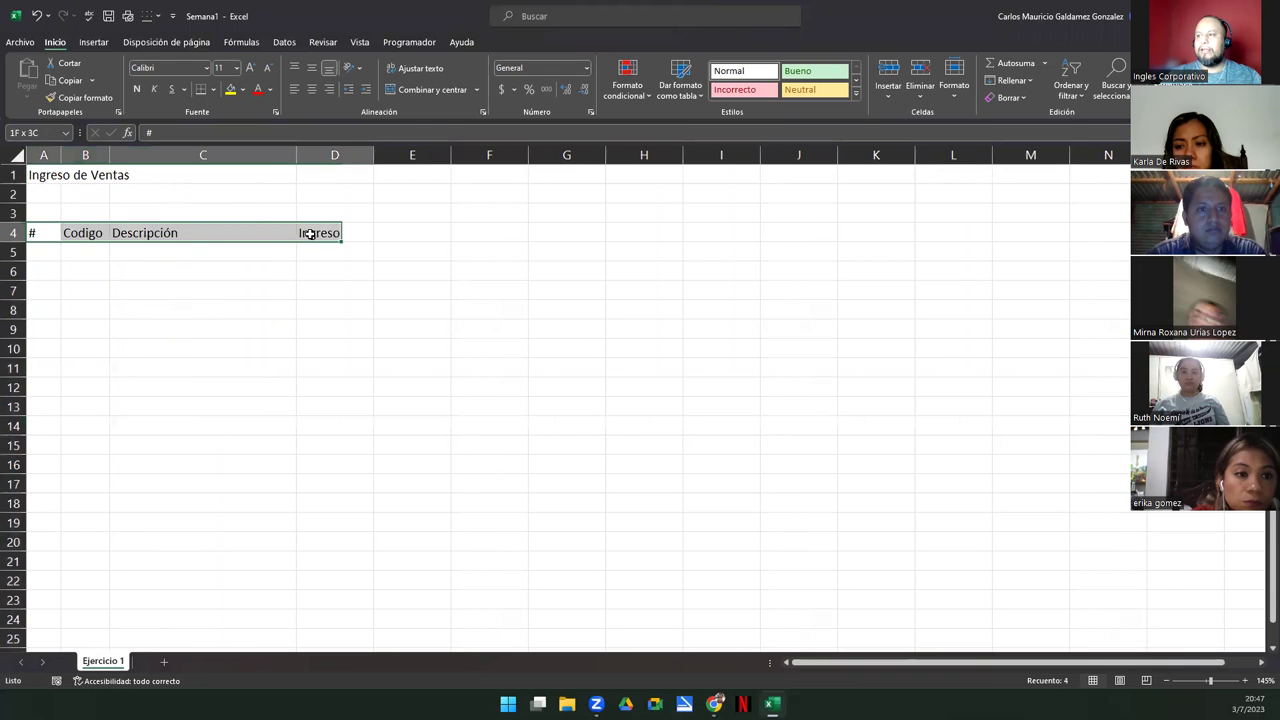
left_click(312, 91)
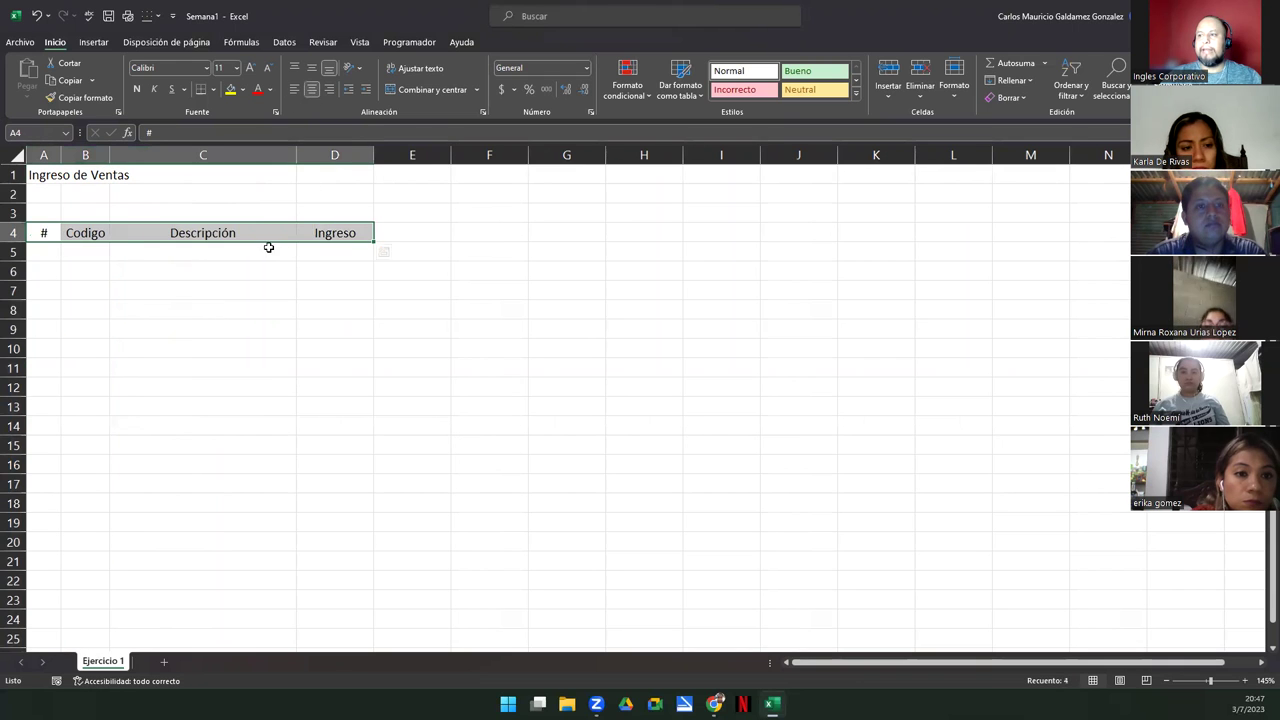
- Enter the item number 1 in cell A5 under the "#" header
left_click(35, 257)
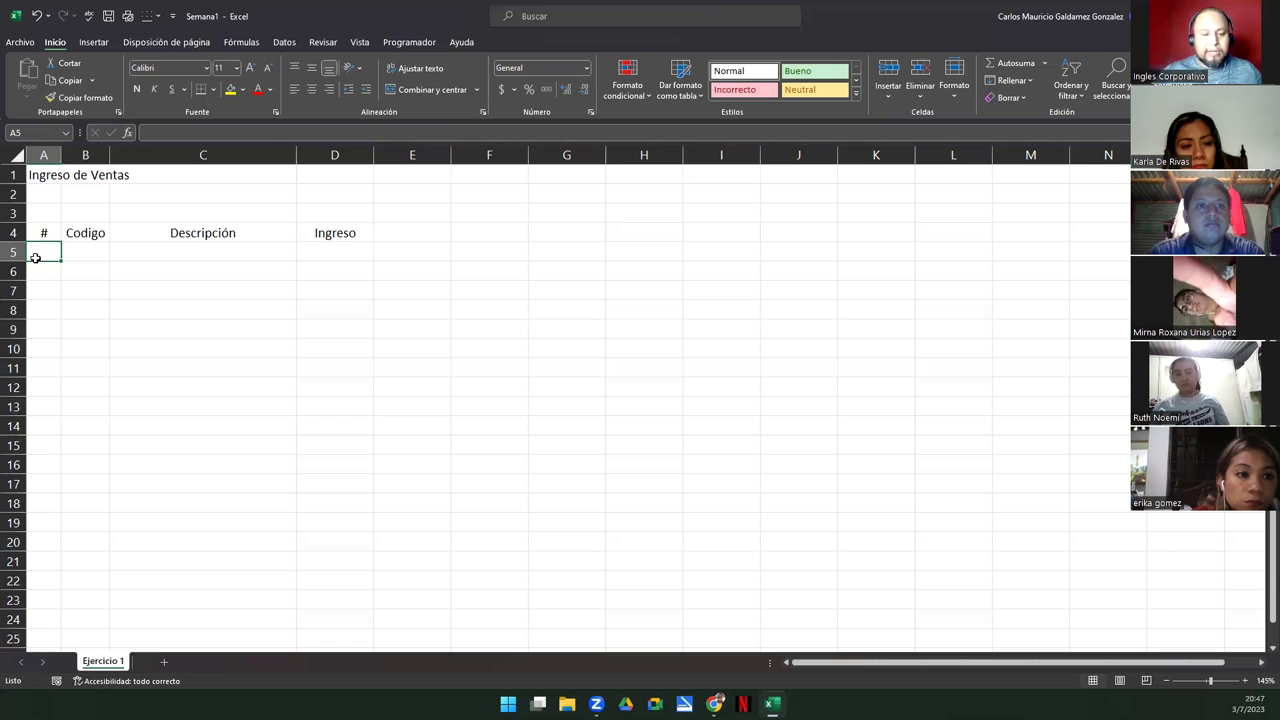
type("1")
key("Return")
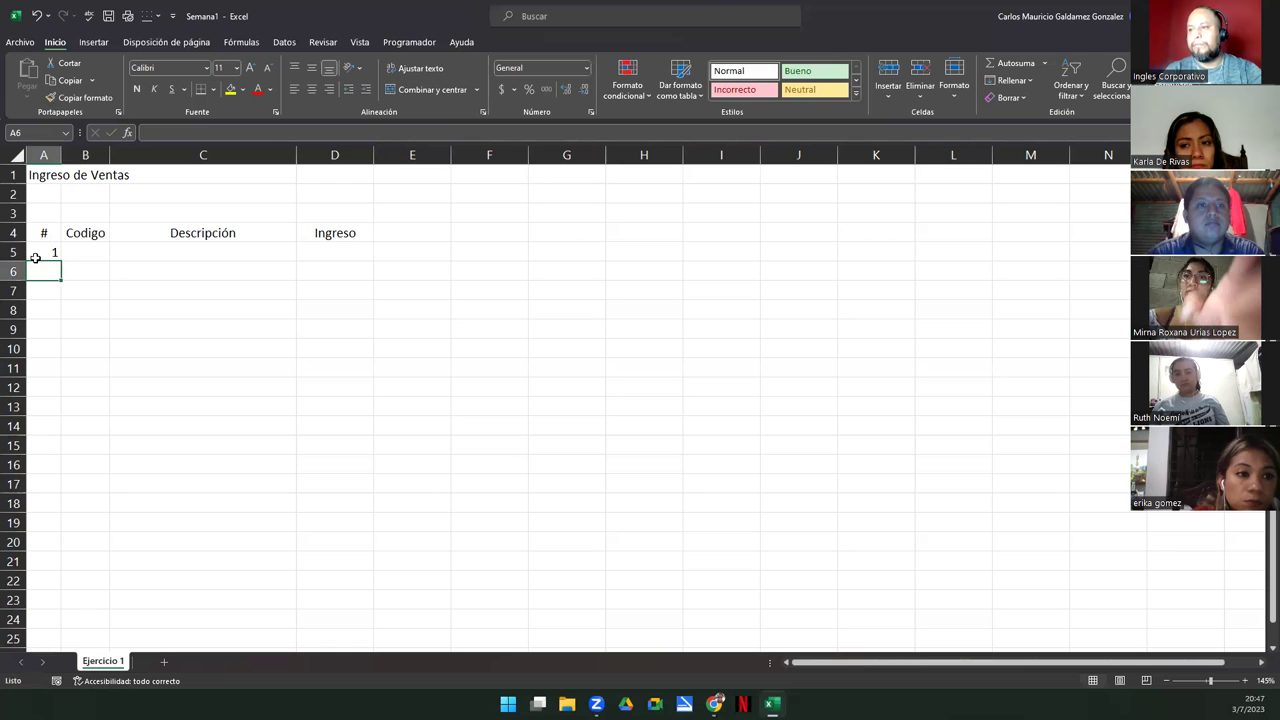
left_click(35, 258)
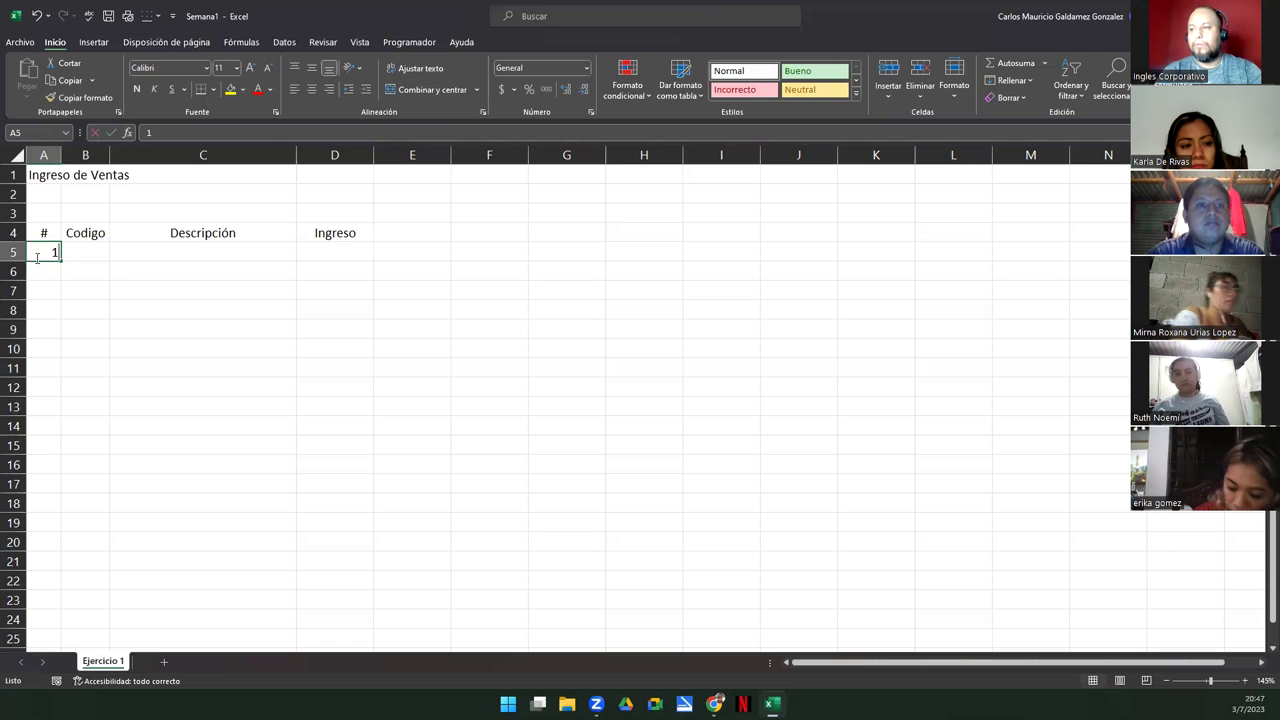
key("Tab")
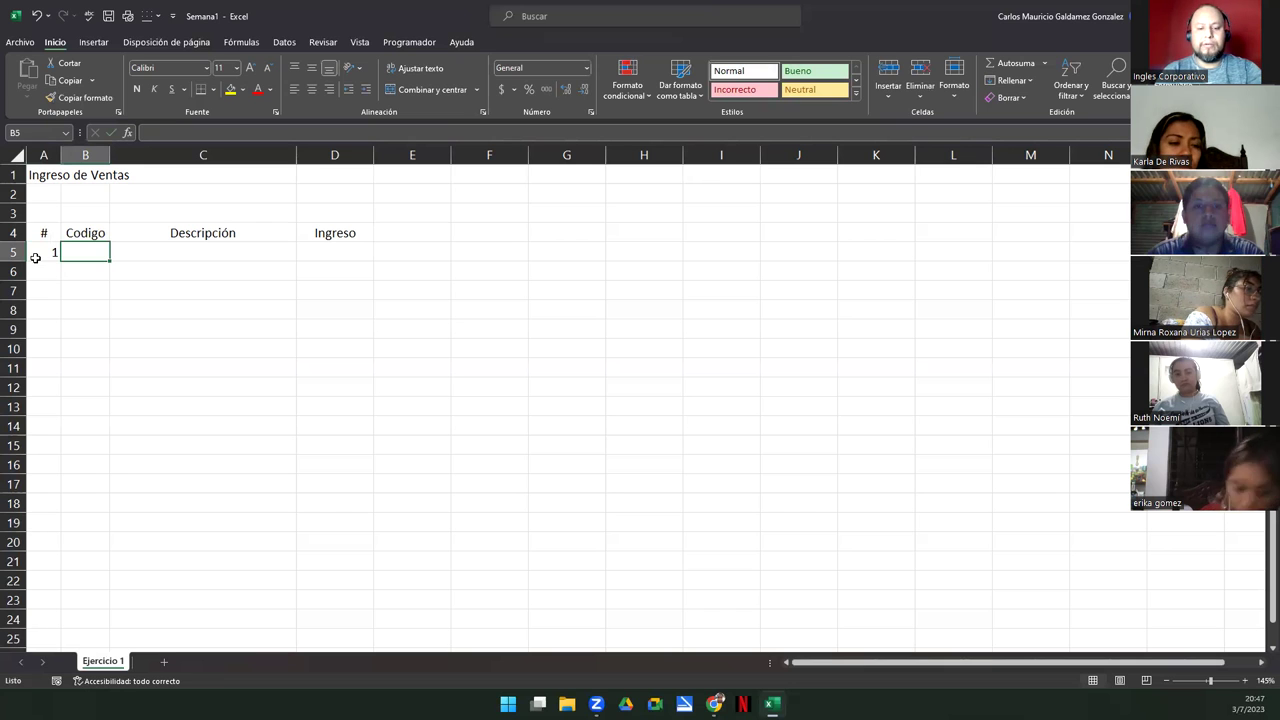
- Enter the code "FG9-040" in cell B5 and widen column B slightly so the code fits
type("FG9-")
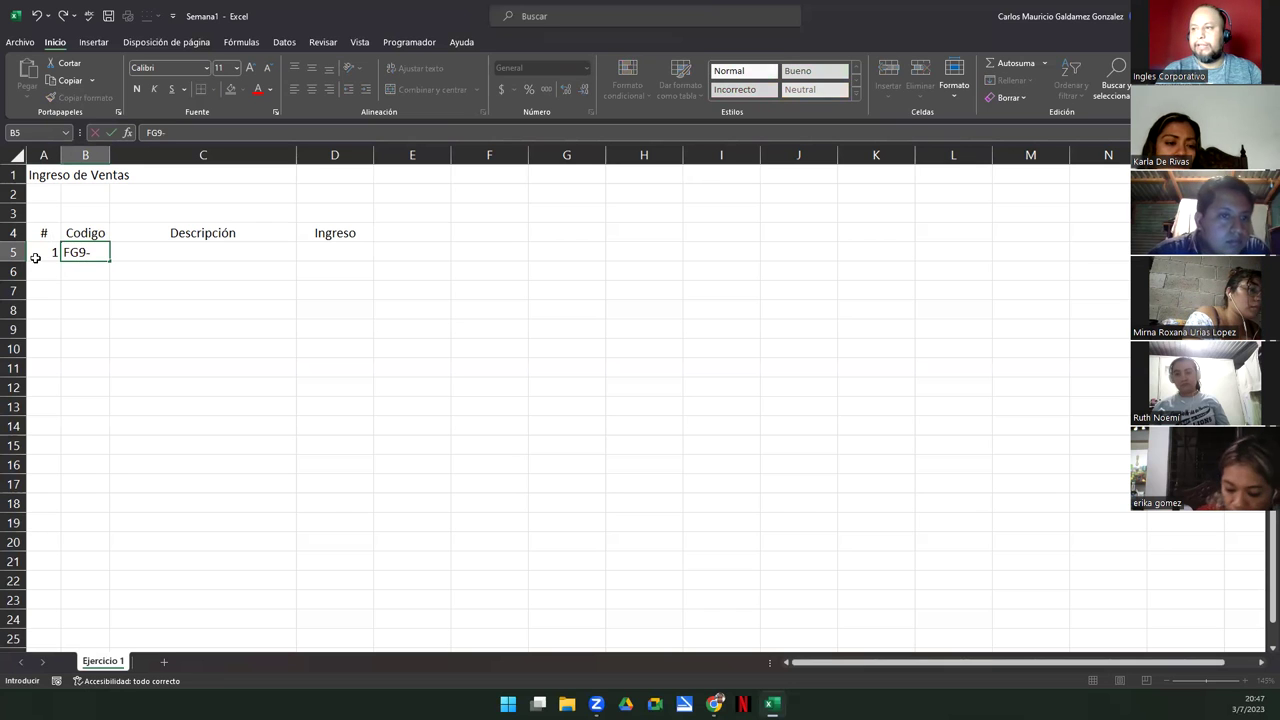
type("0404")
key("Tab")
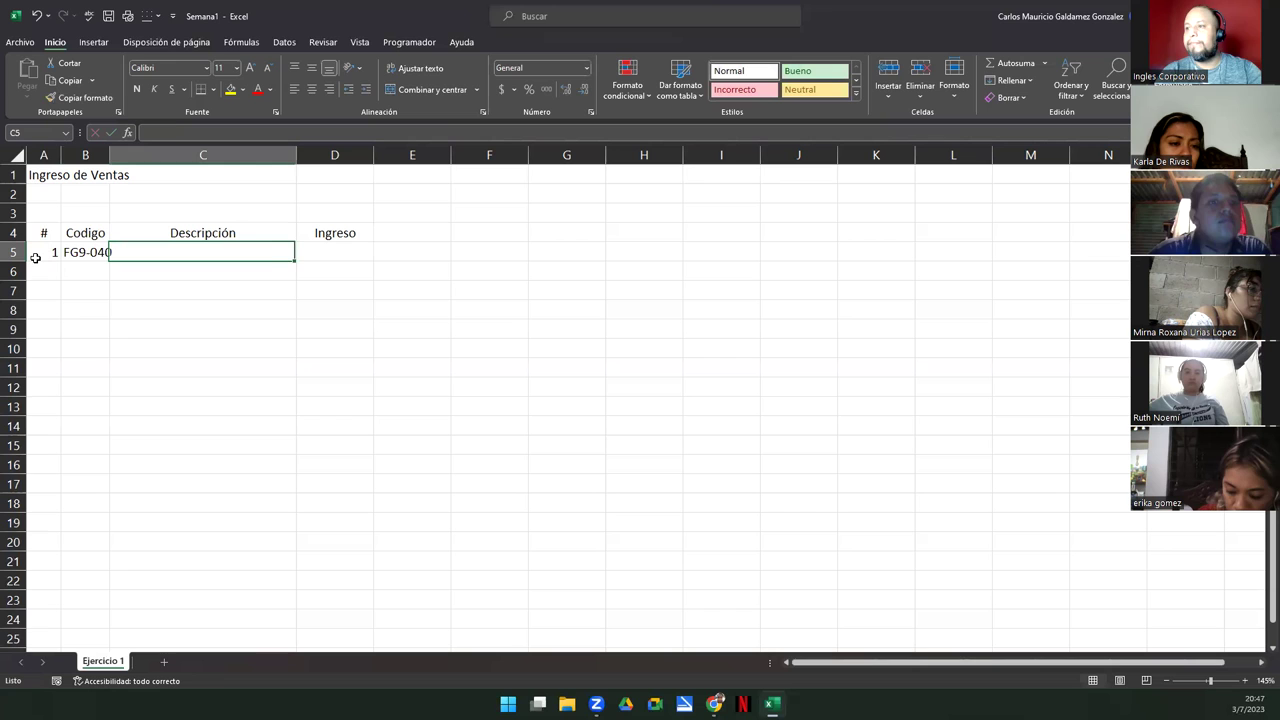
left_click_drag(109, 155, 116, 155)
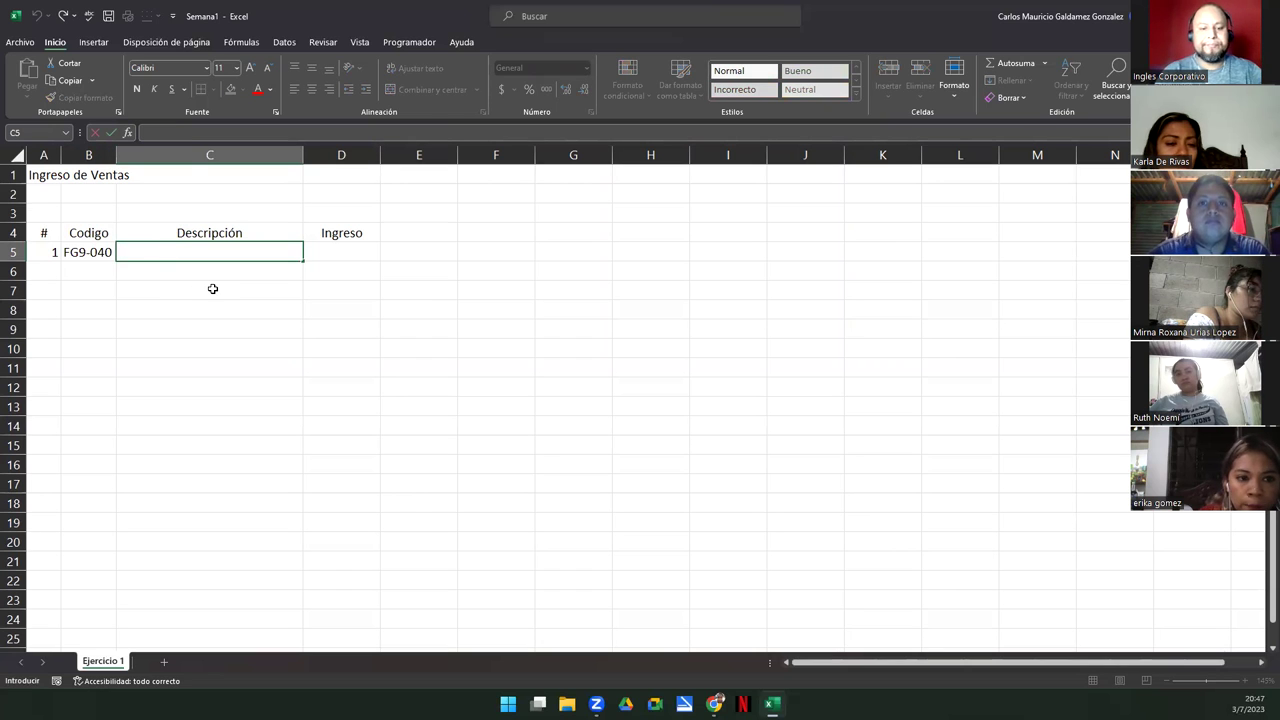
- Enter the description "Venta de Escritorio LK-990107" in cell C5 for the first sale
type("Venta de ")
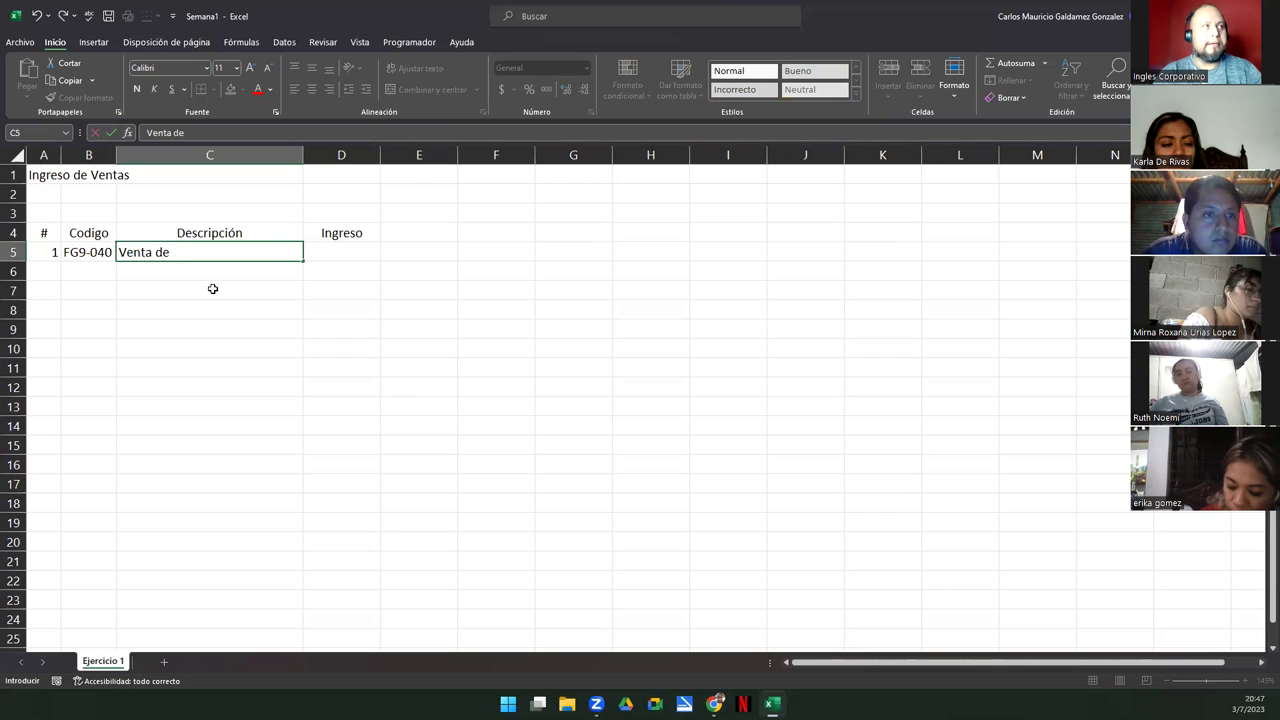
type("Escritorio")
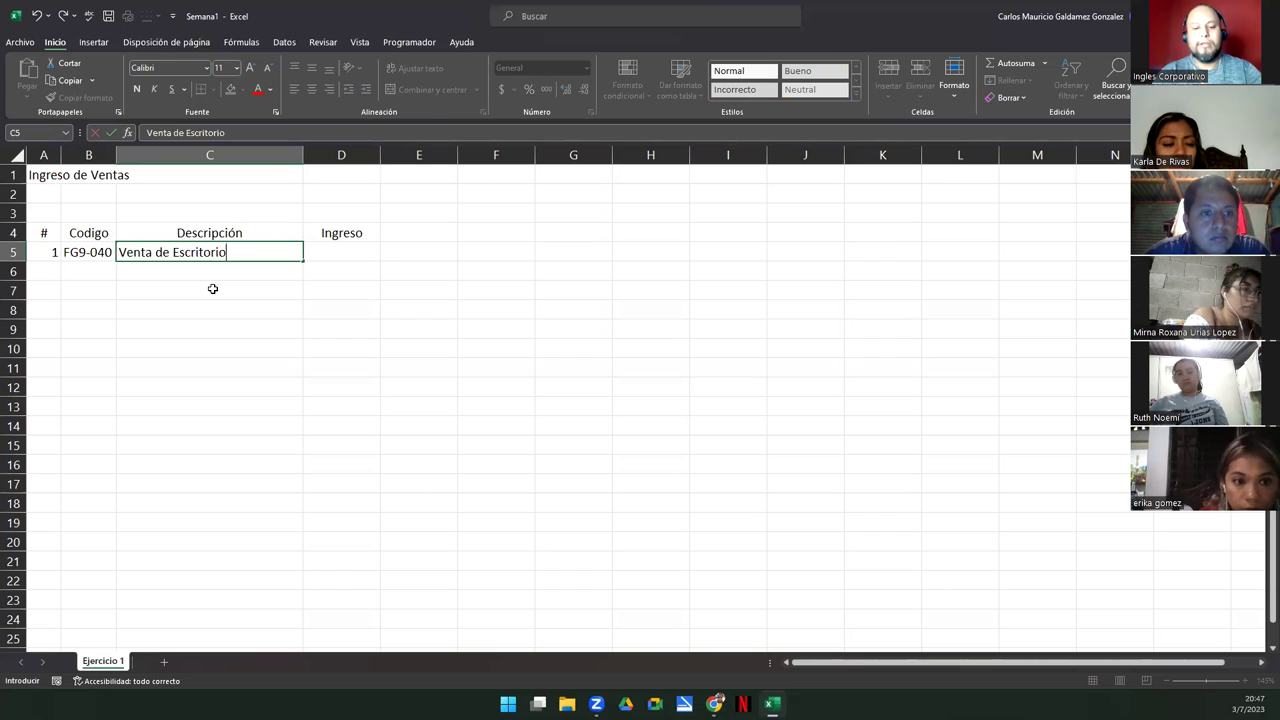
type(" LK-")
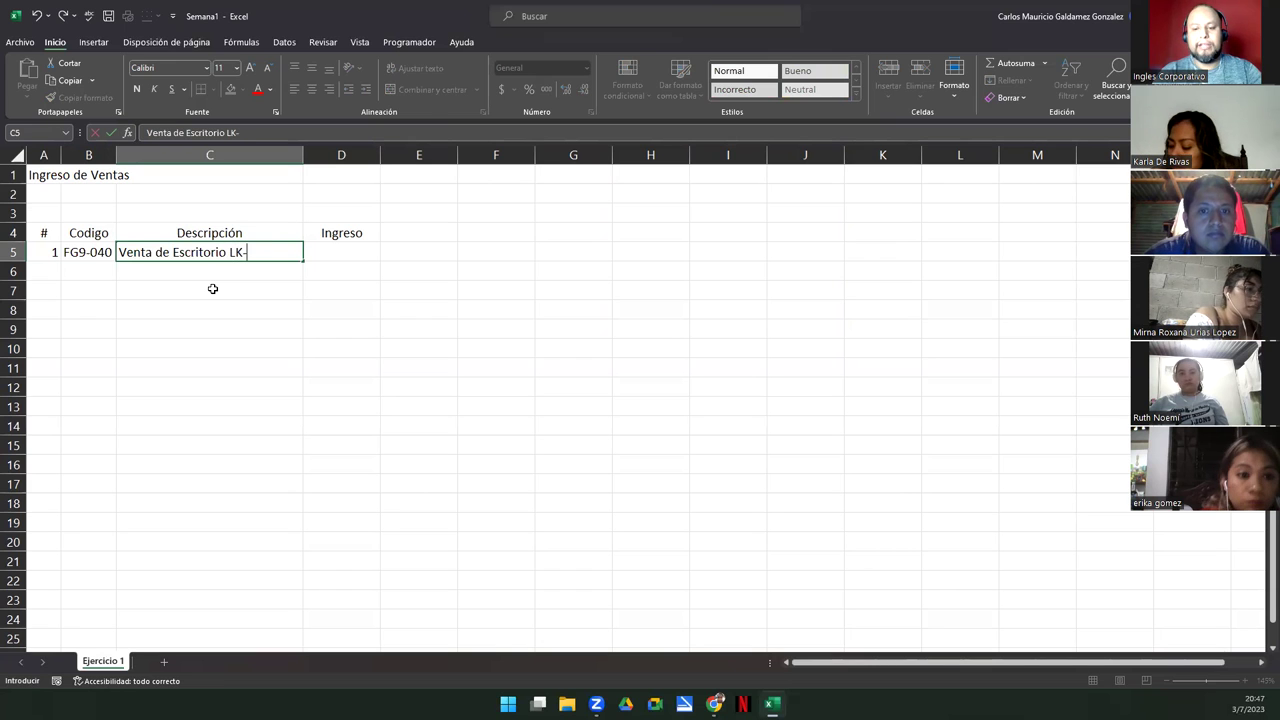
type("990")
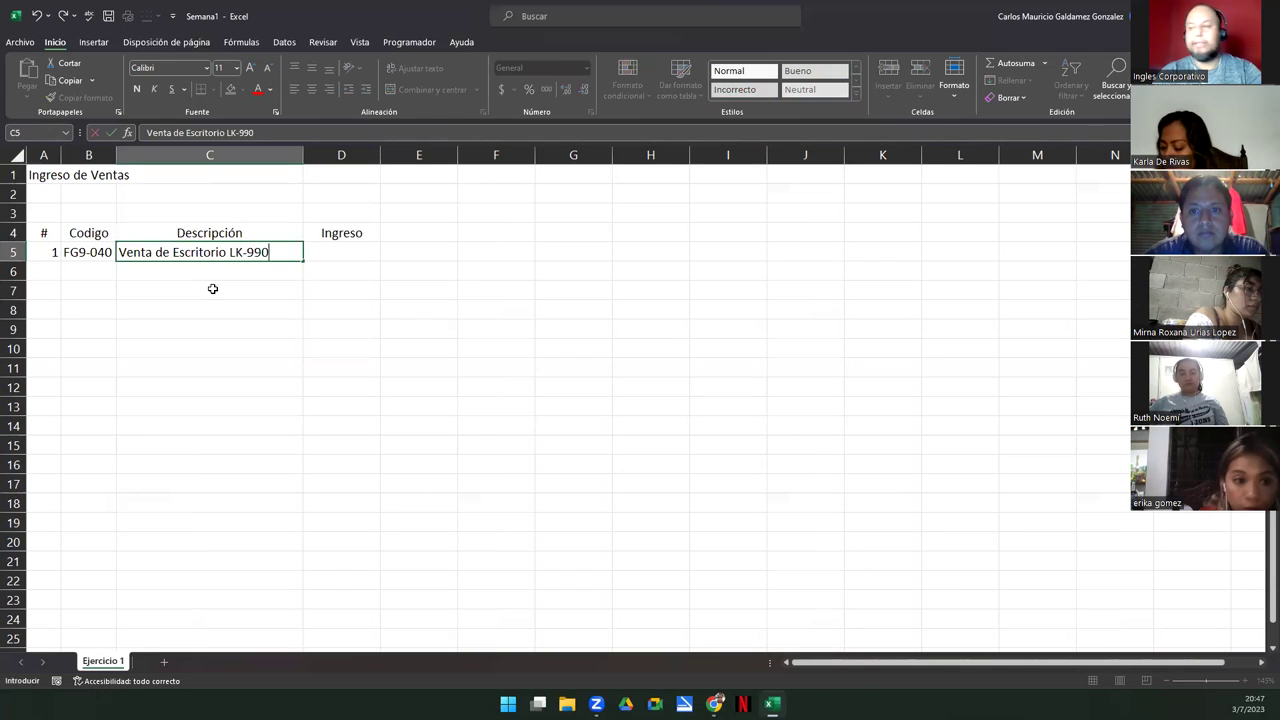
type("107")
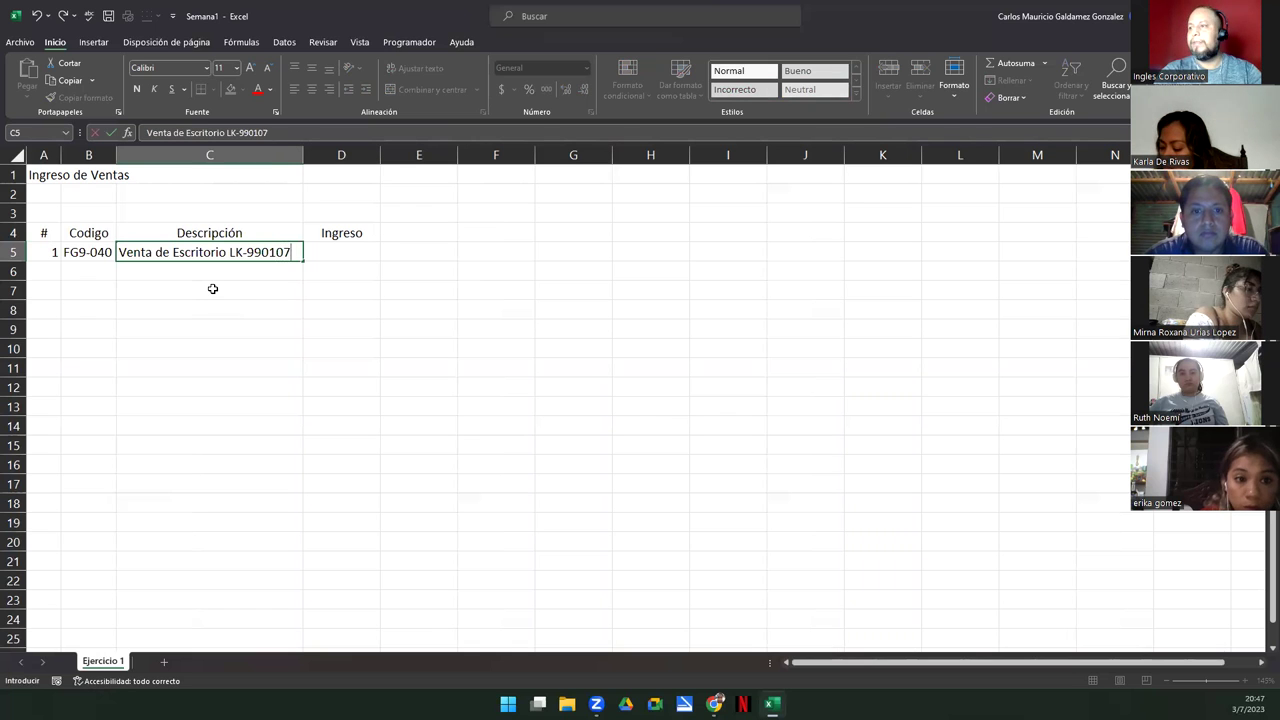
key("Tab")
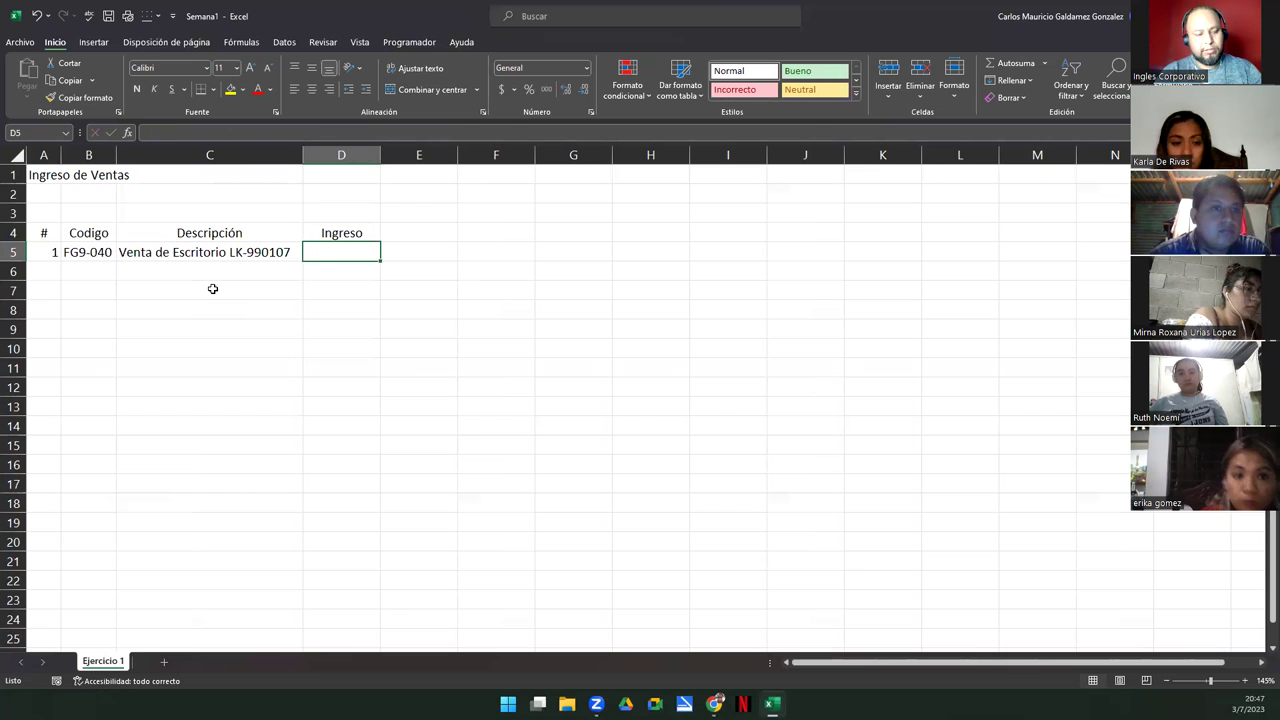
- Enter the income 139.99 in cell D5 to complete the first sales row
type("1")
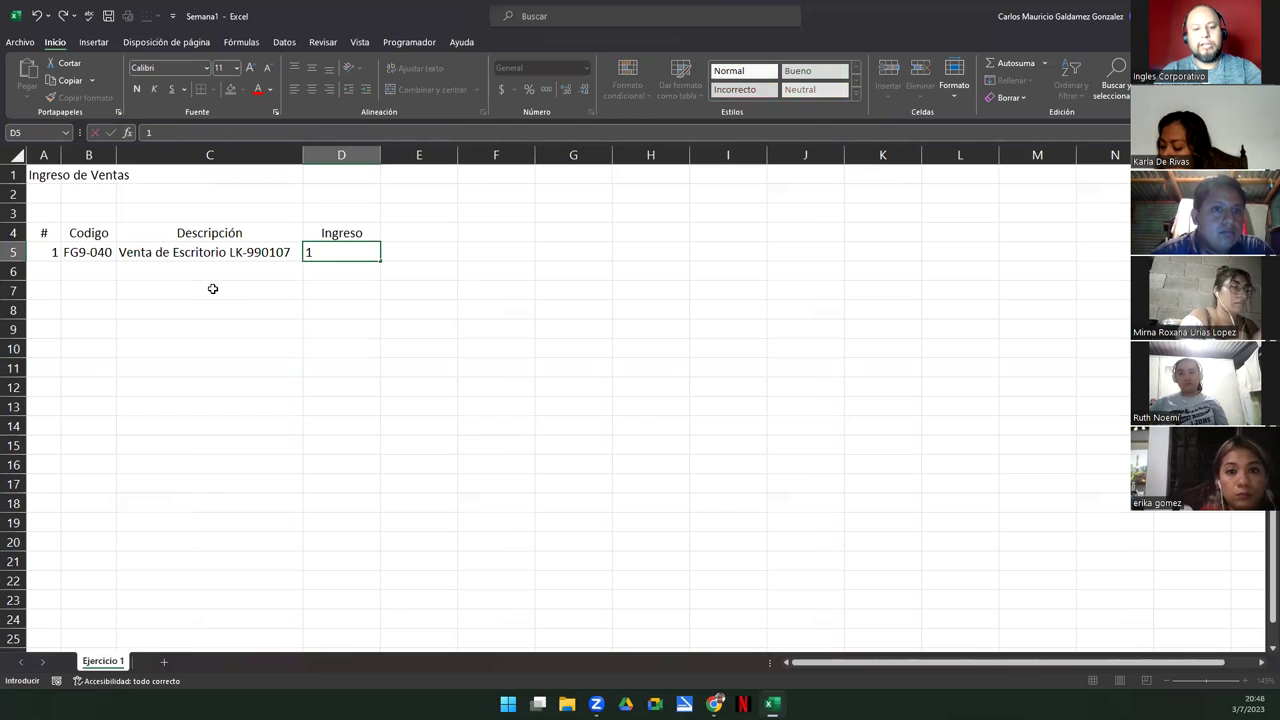
type("39.99")
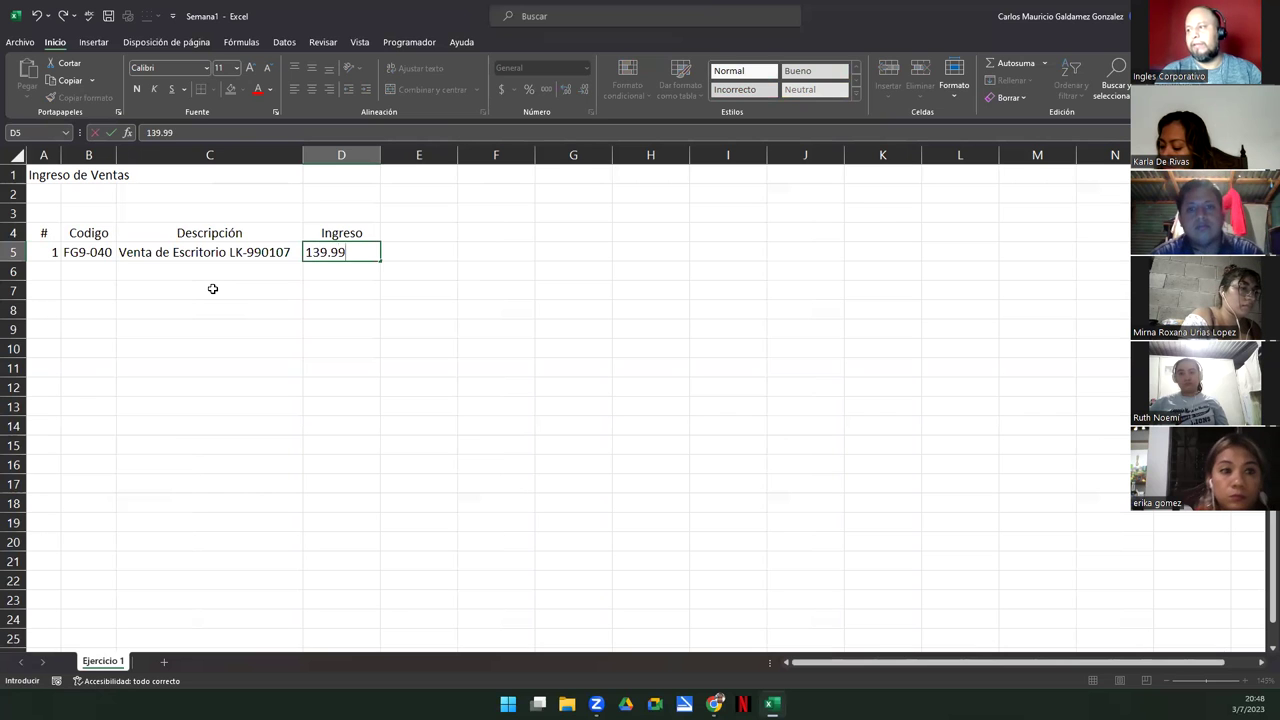
key("Return")
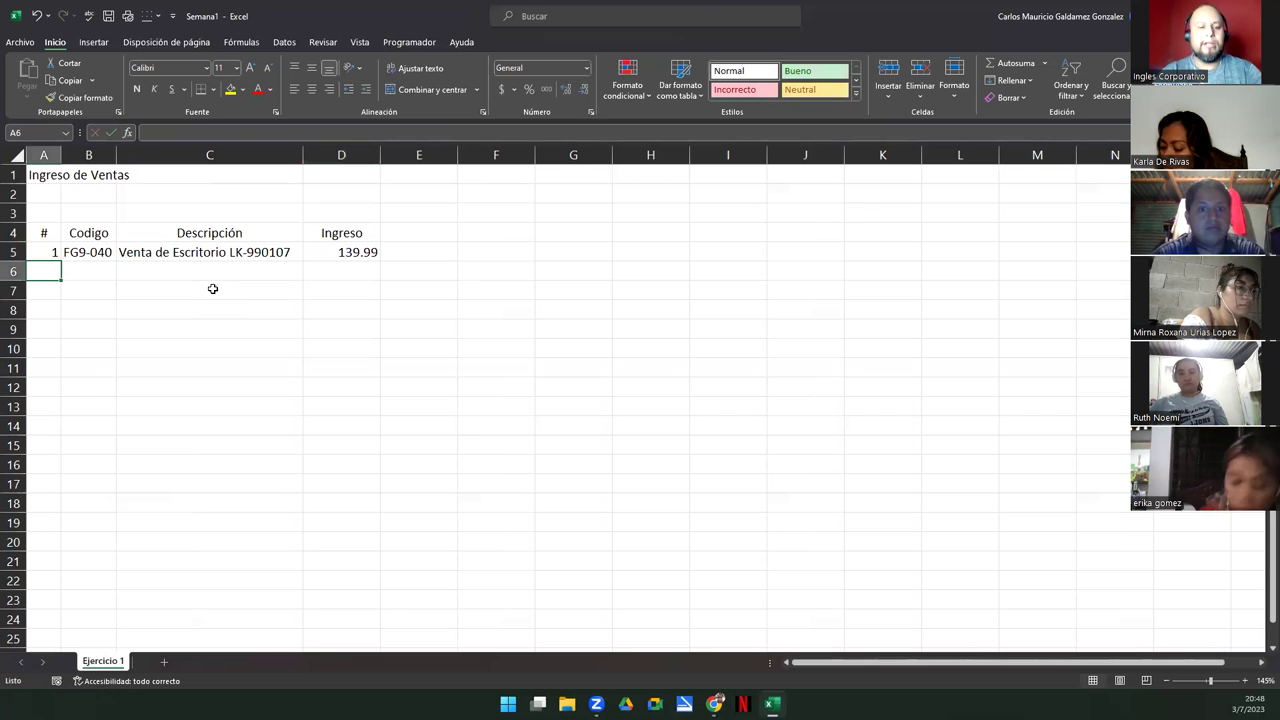
- Enter item number 2 and the code "YU1-LK01" in cells A6 and B6, and autofit column B to its content
type("2")
key("Tab")
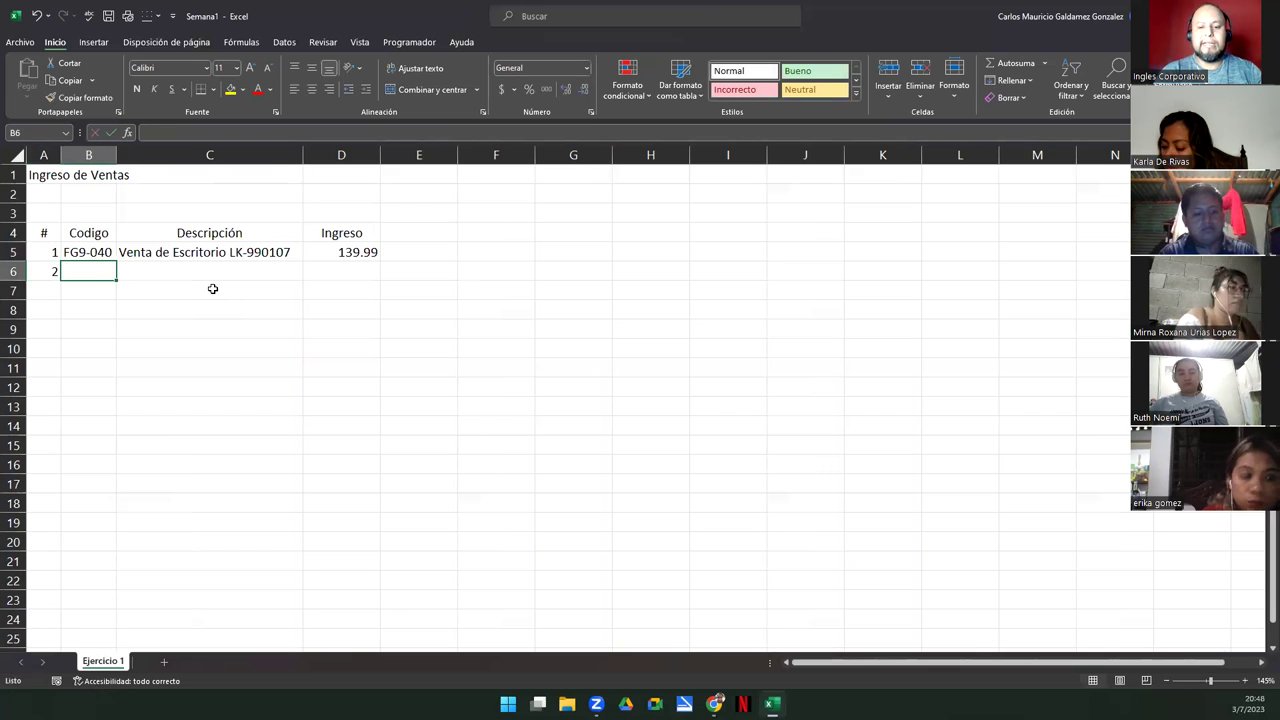
type("yu1")
key("BackSpace")
key("BackSpace")
key("BackSpace")
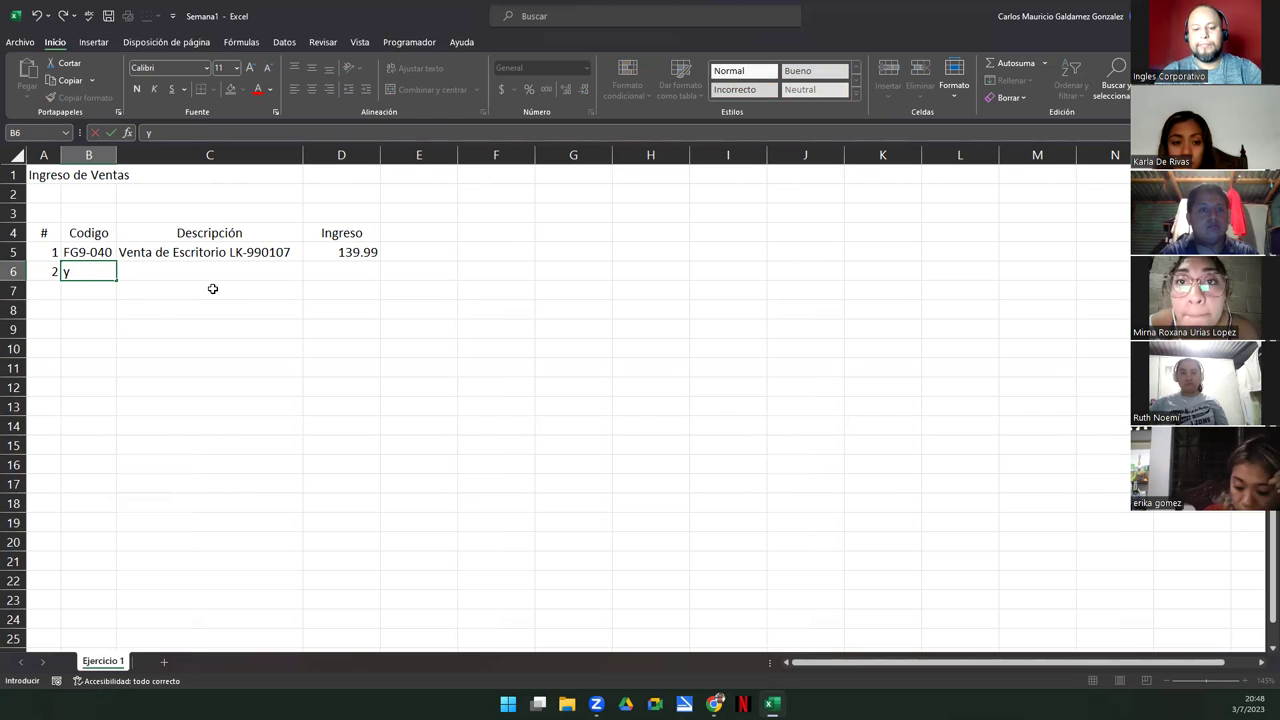
type("YU1")
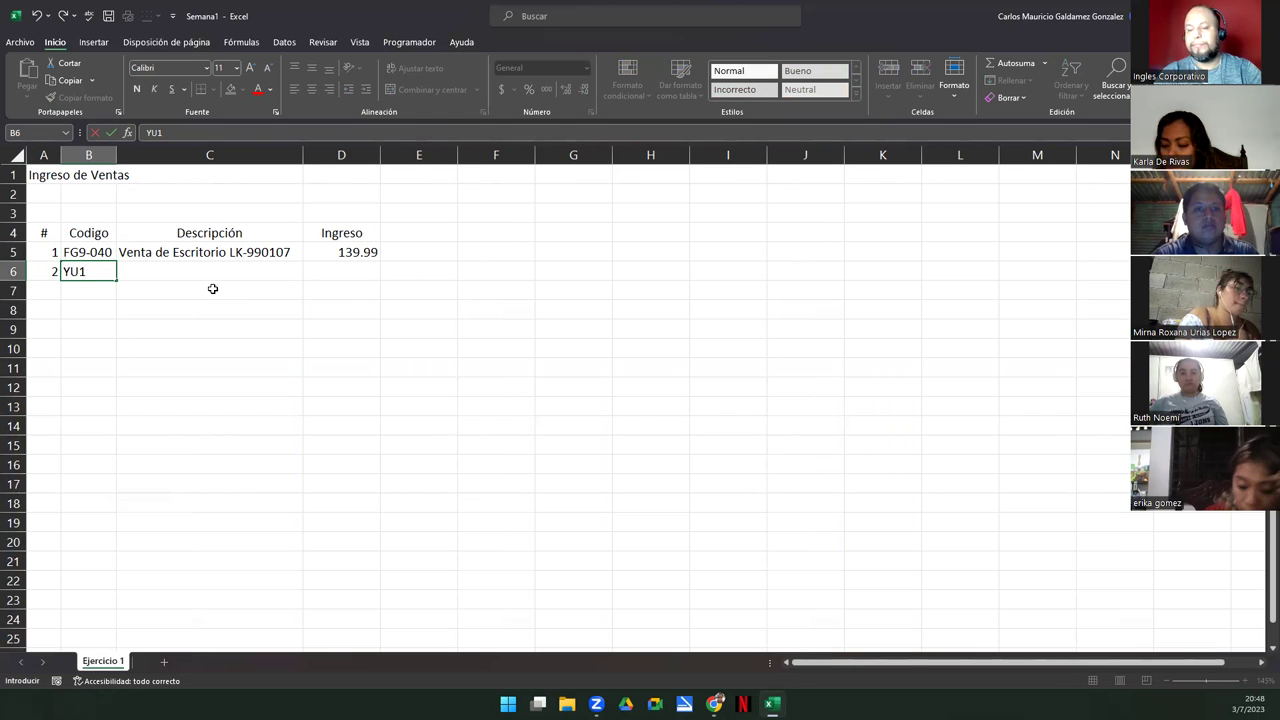
type("-LK01")
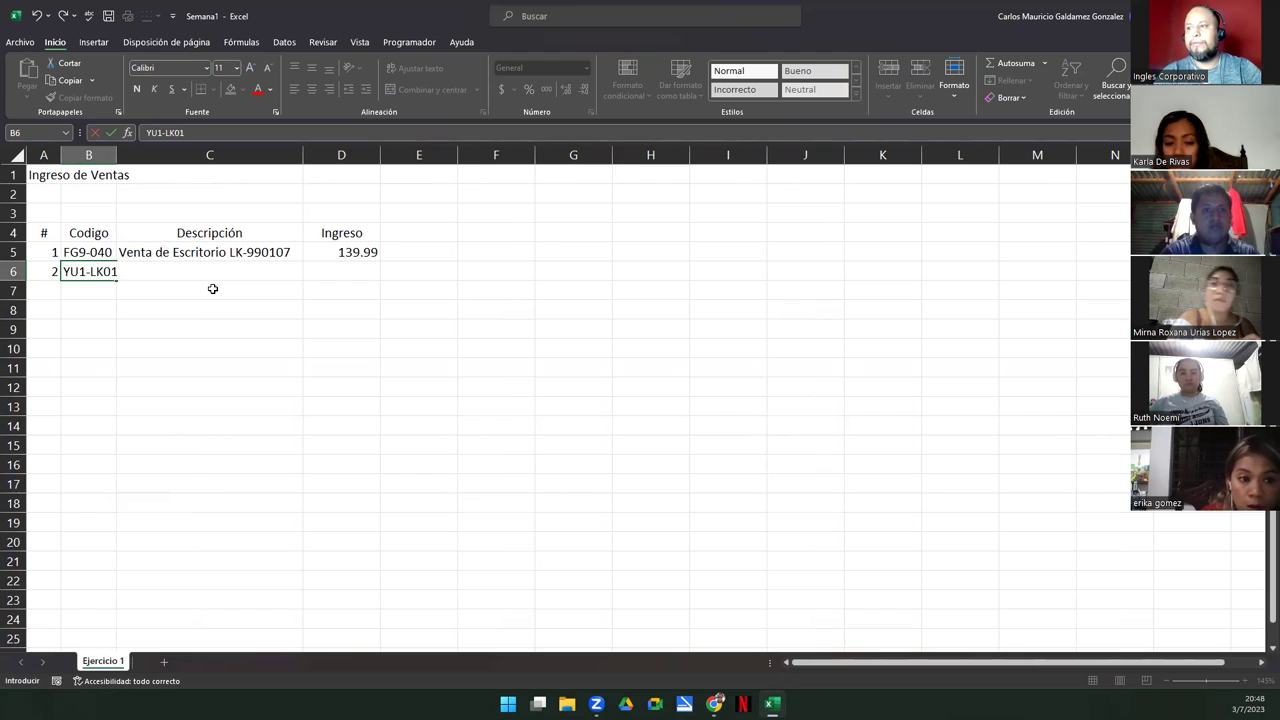
key("Tab")
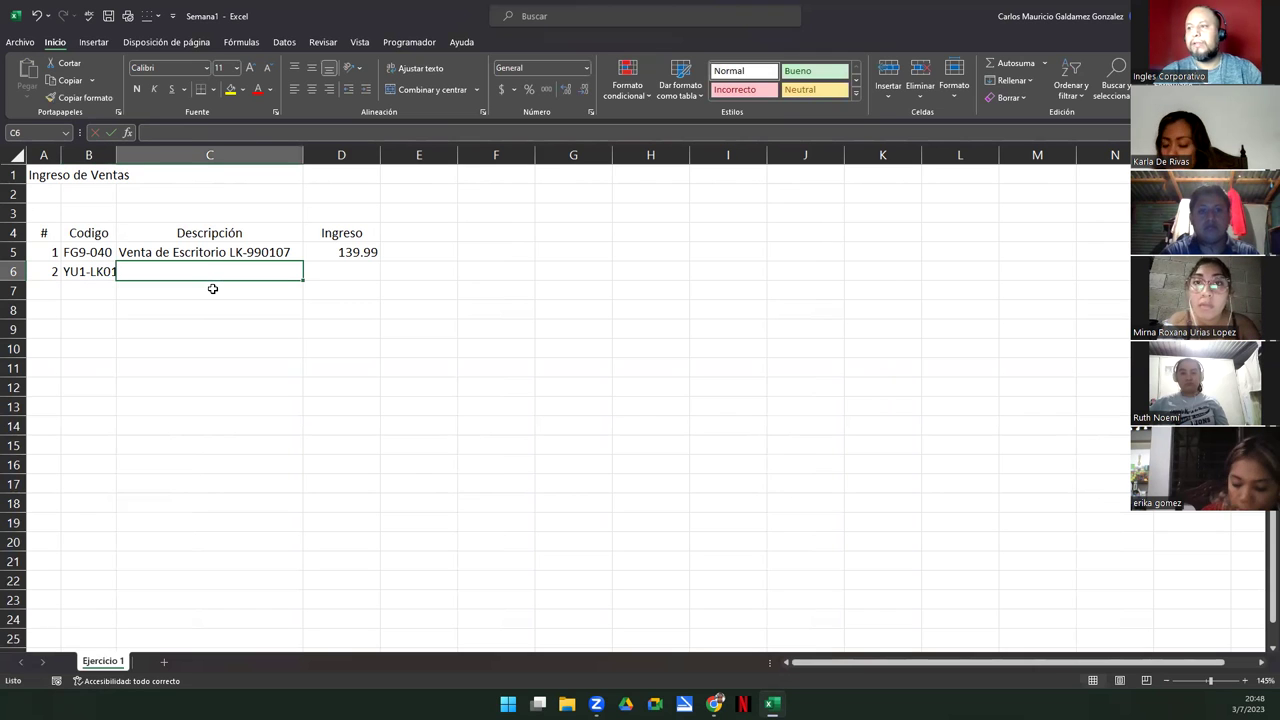
double_click(116, 155)
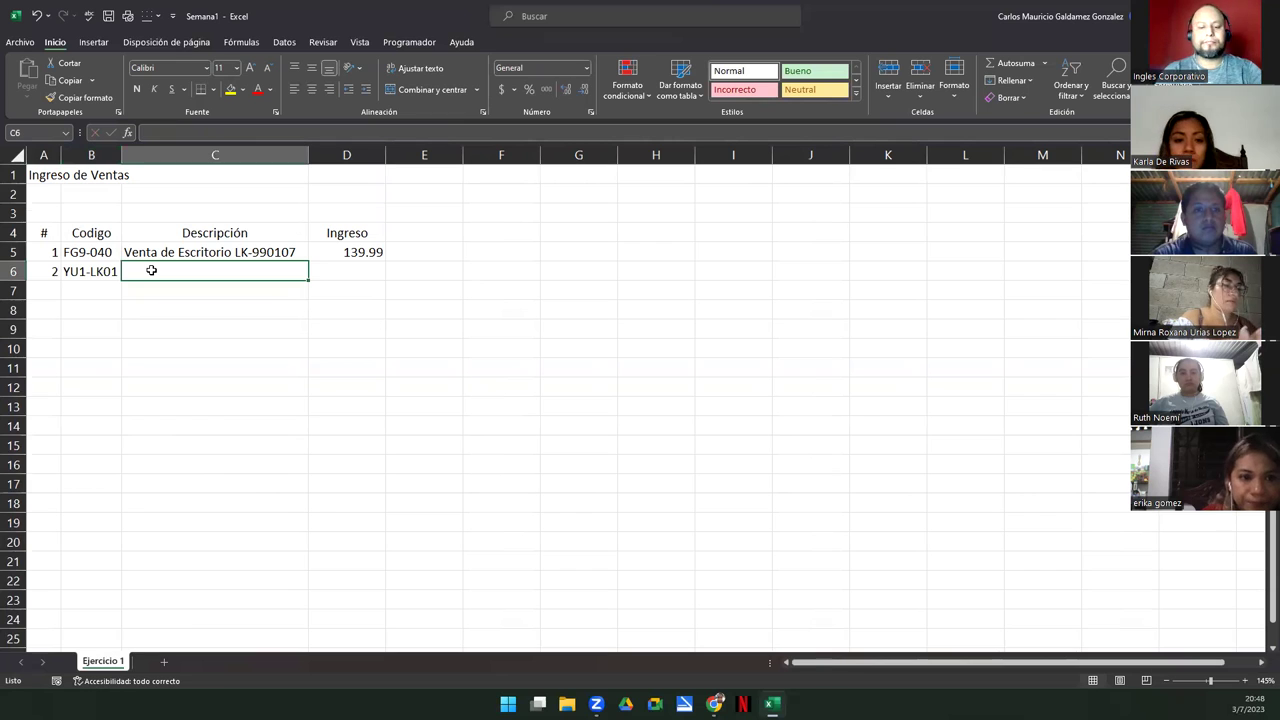
- Enter the description "Venta de Escritorio L 100090" in cell C6 for the second sale
type("Venta de ")
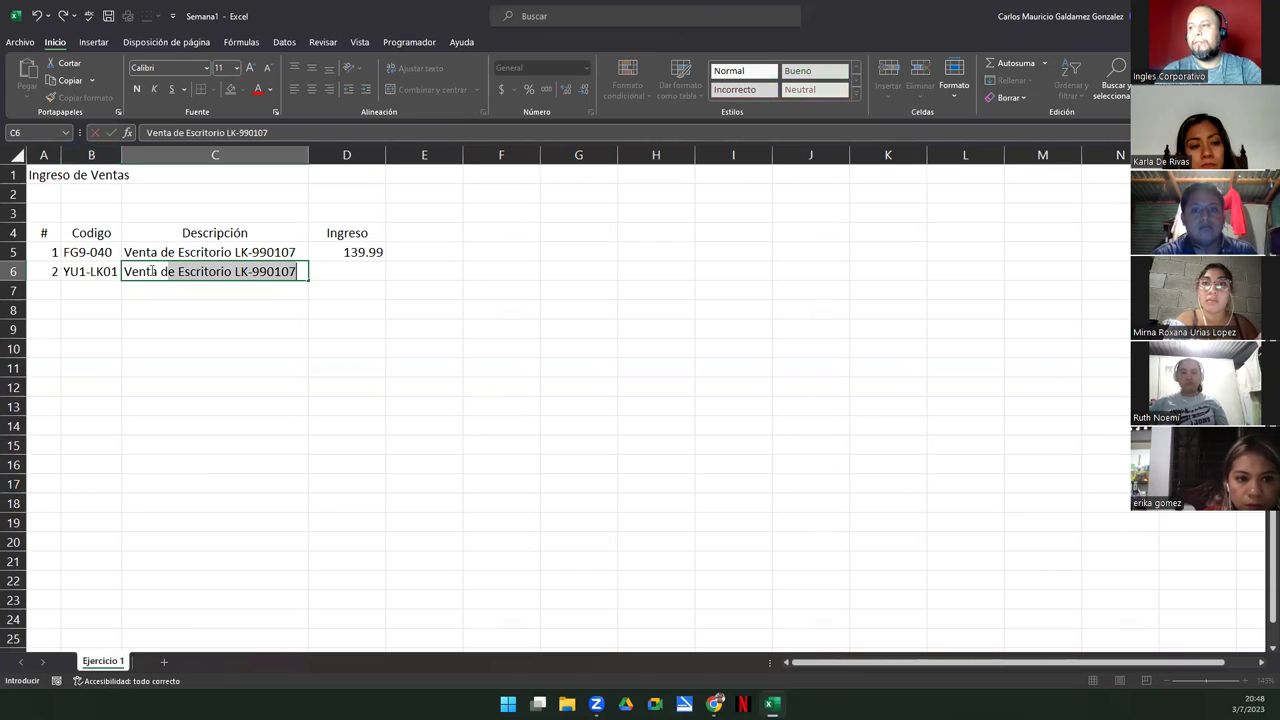
type("Escritorio L")
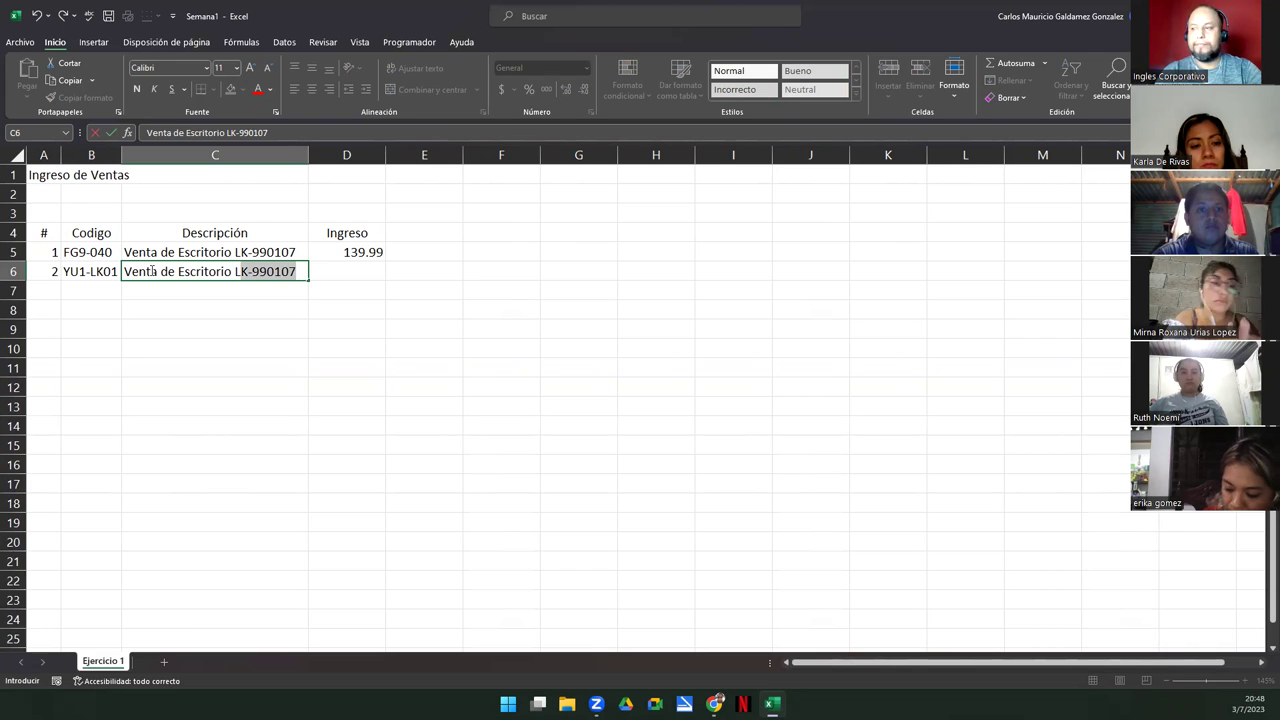
key("BackSpace")
left_click(152, 271)
type("1000")
key("BackSpace")
key("BackSpace")
key("BackSpace")
key("BackSpace")
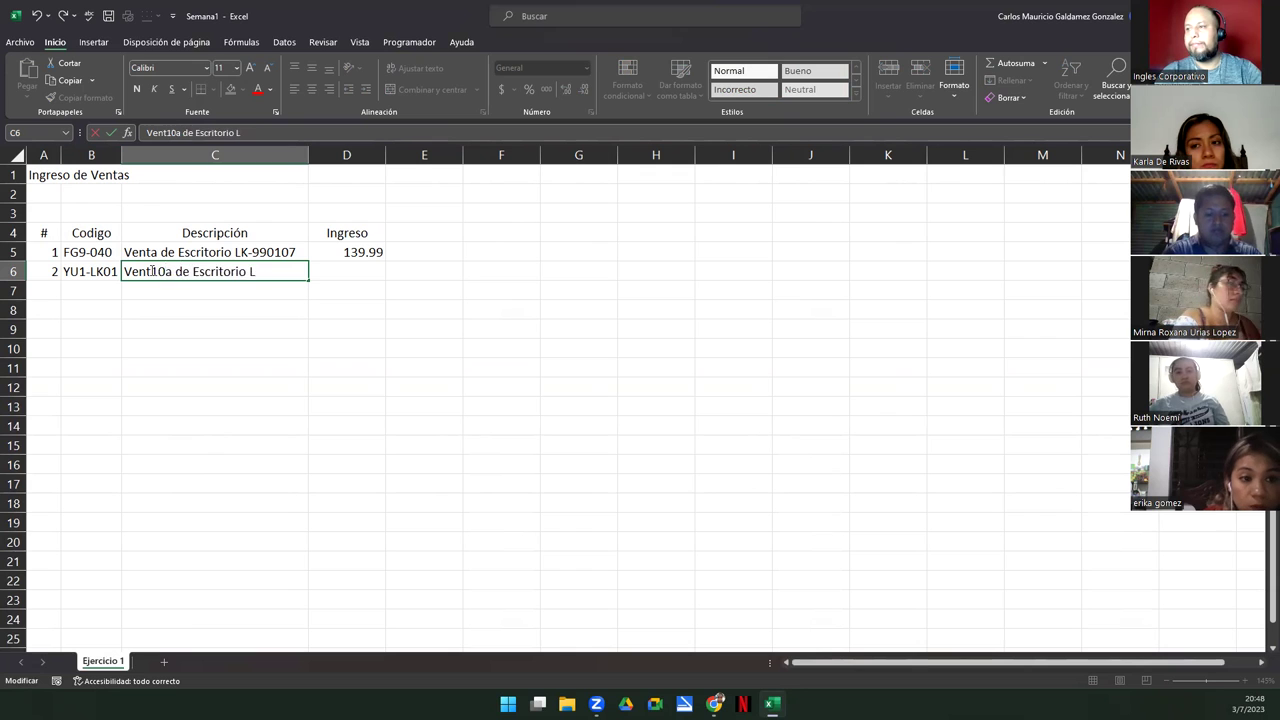
key("End")
type("1000")
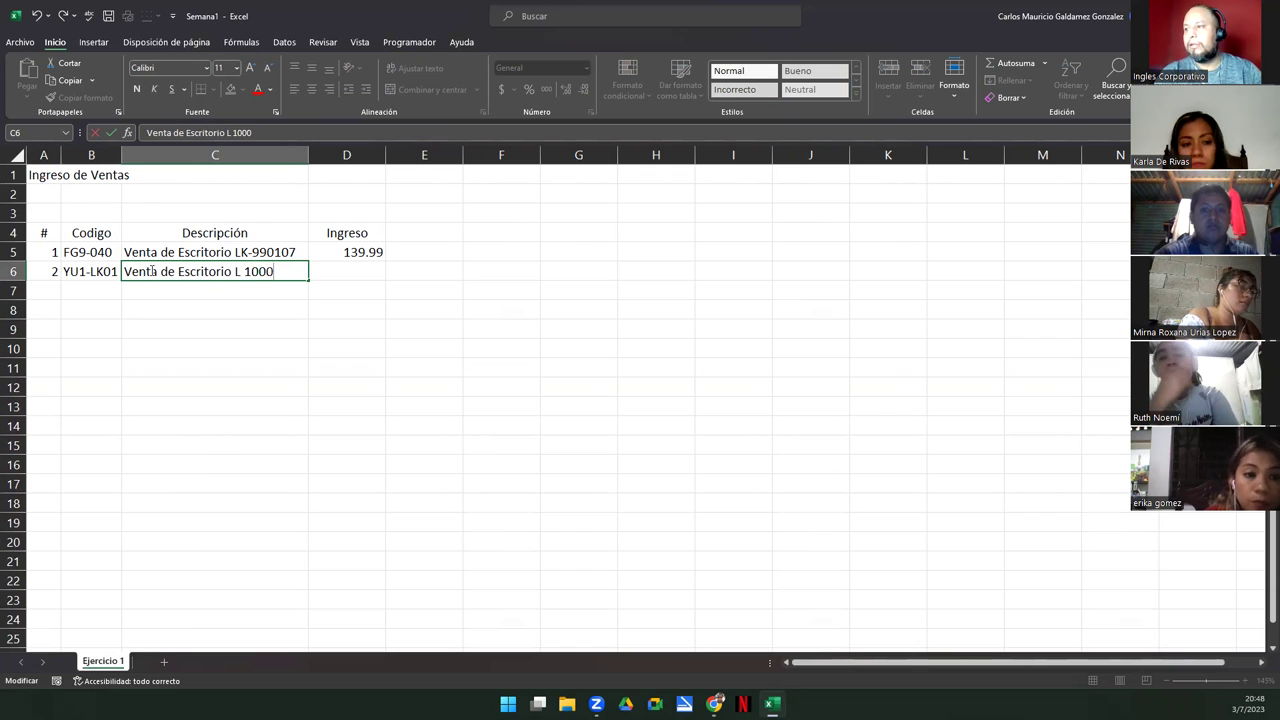
type("90")
key("Tab")
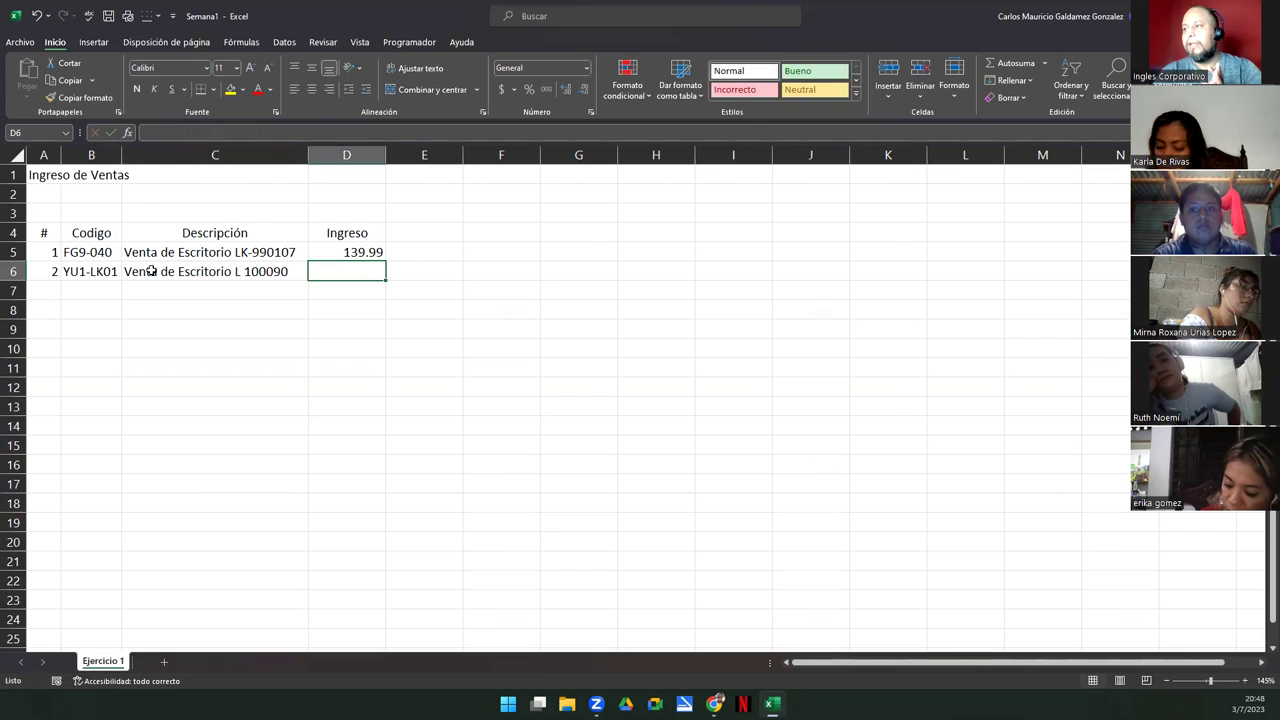
- Enter the income 169.99 in cell D6 to complete the second sales row
type("1")
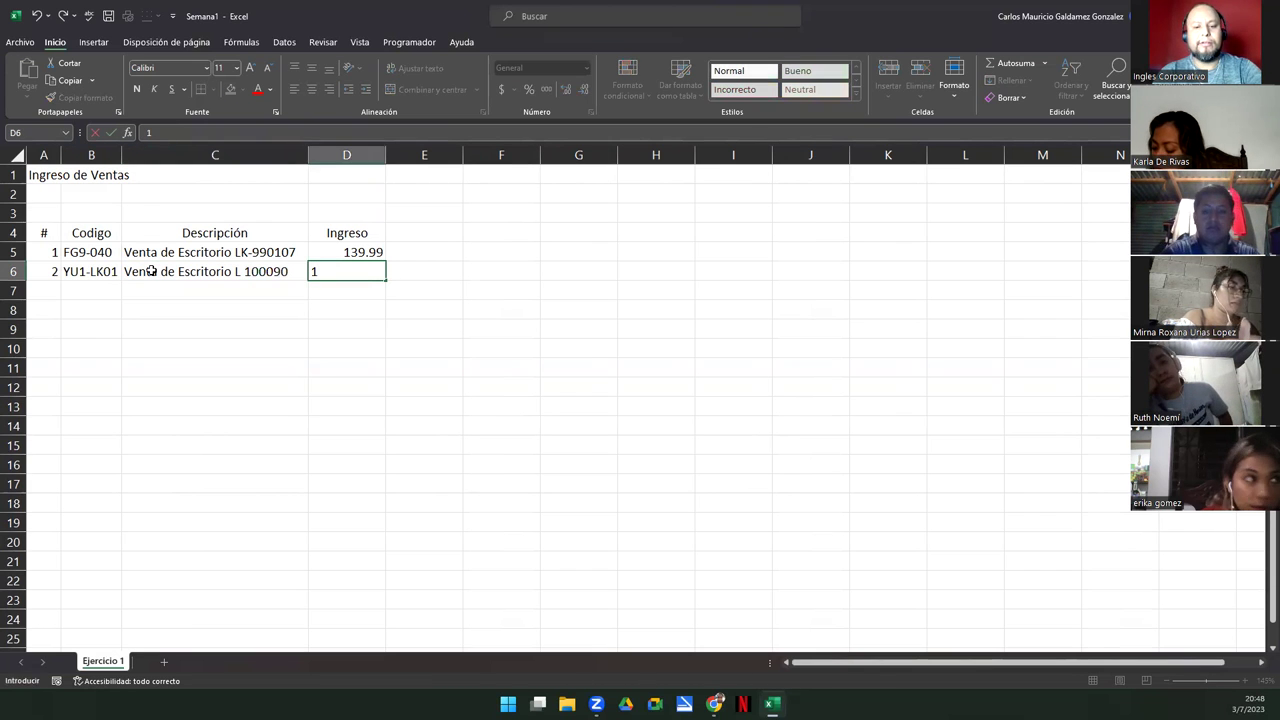
type("69.99")
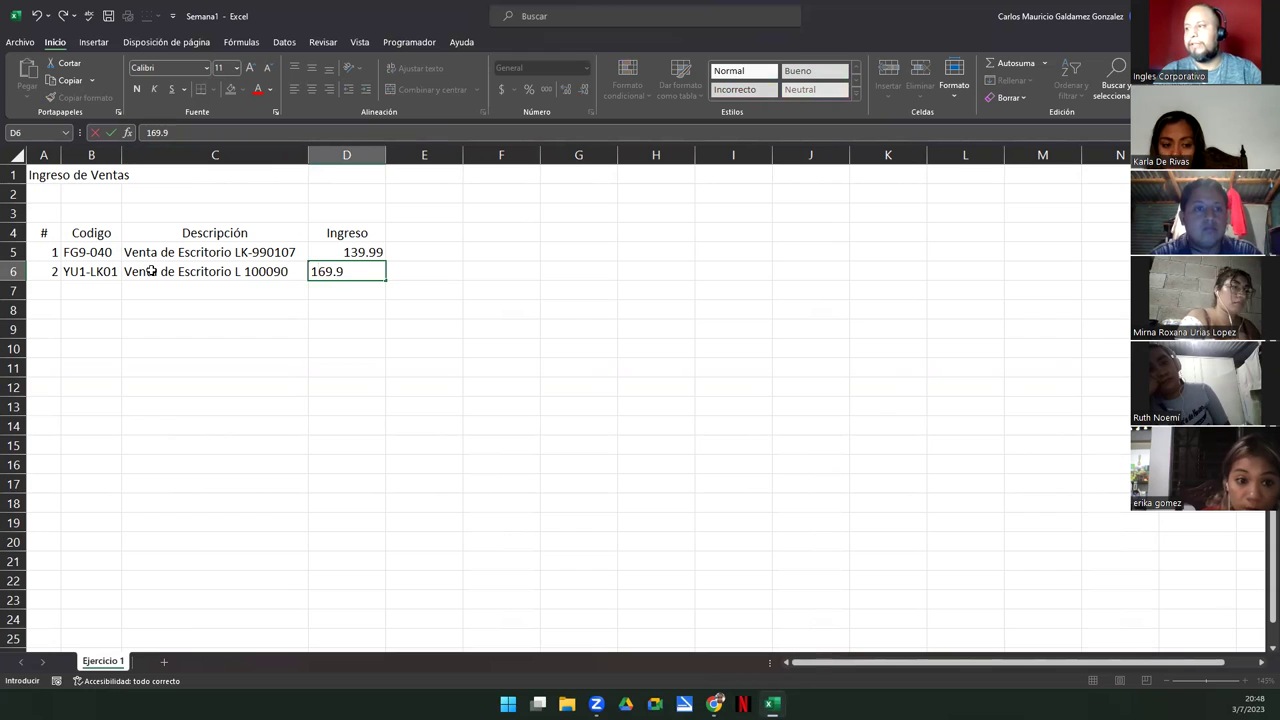
key("Return")
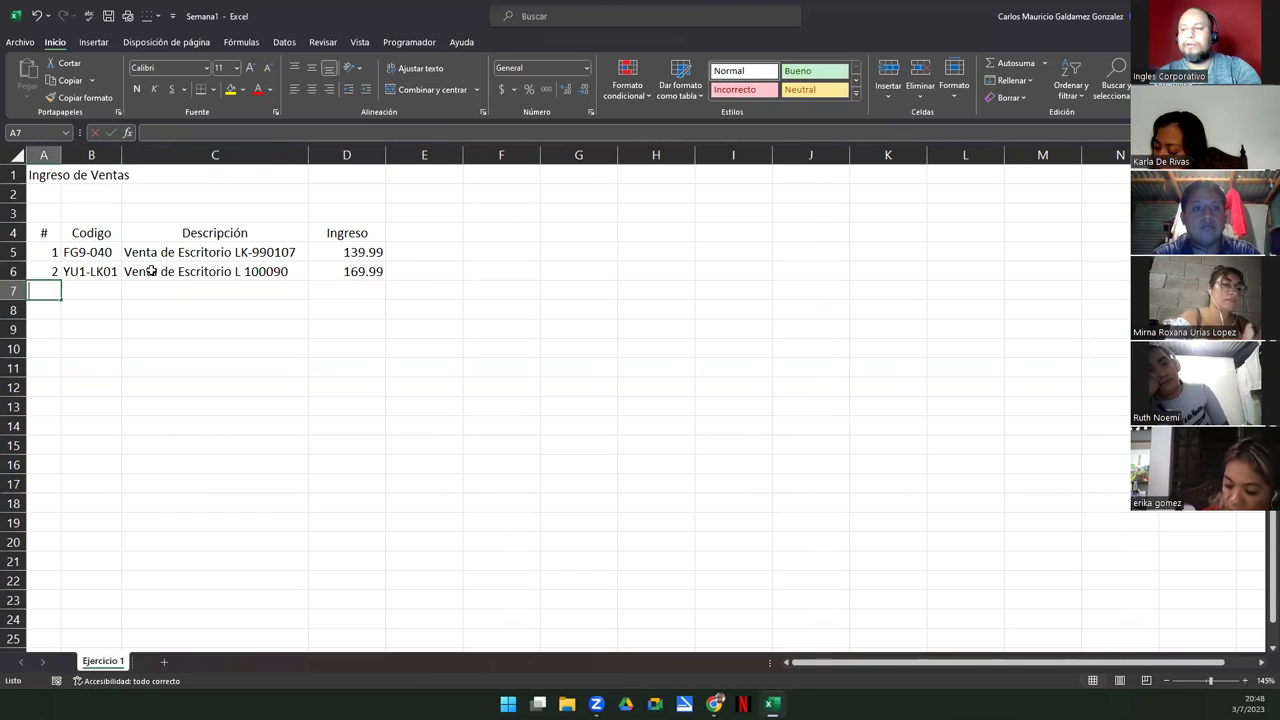
- Start the third sales row with item number 3 in cell A7 and the code "ET0-1110" in cell B7
type("3")
key("Tab")
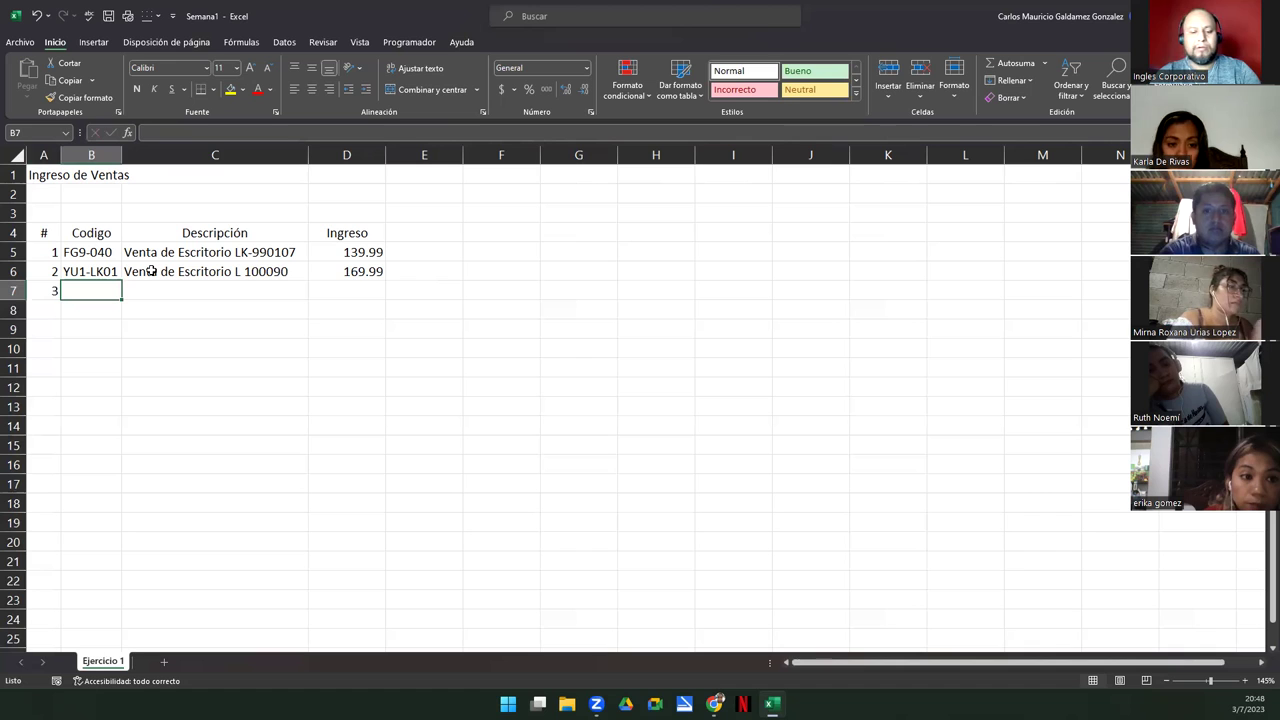
type("ET")
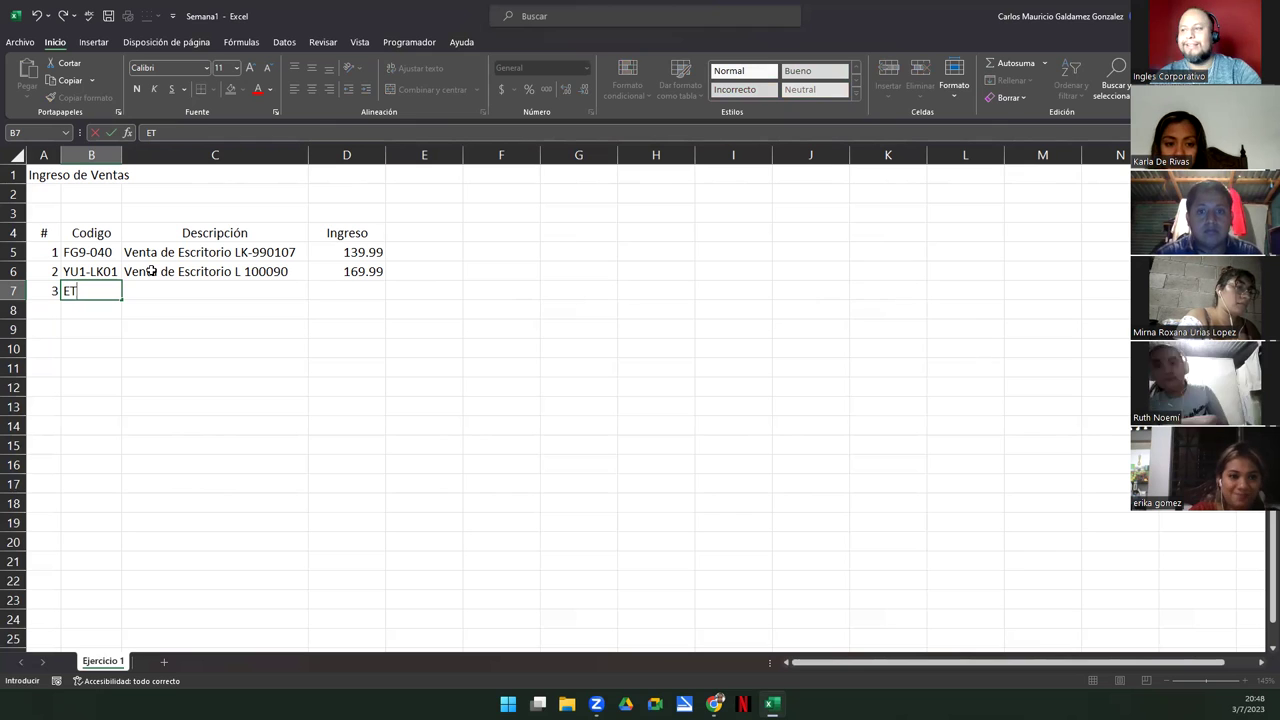
type("0-")
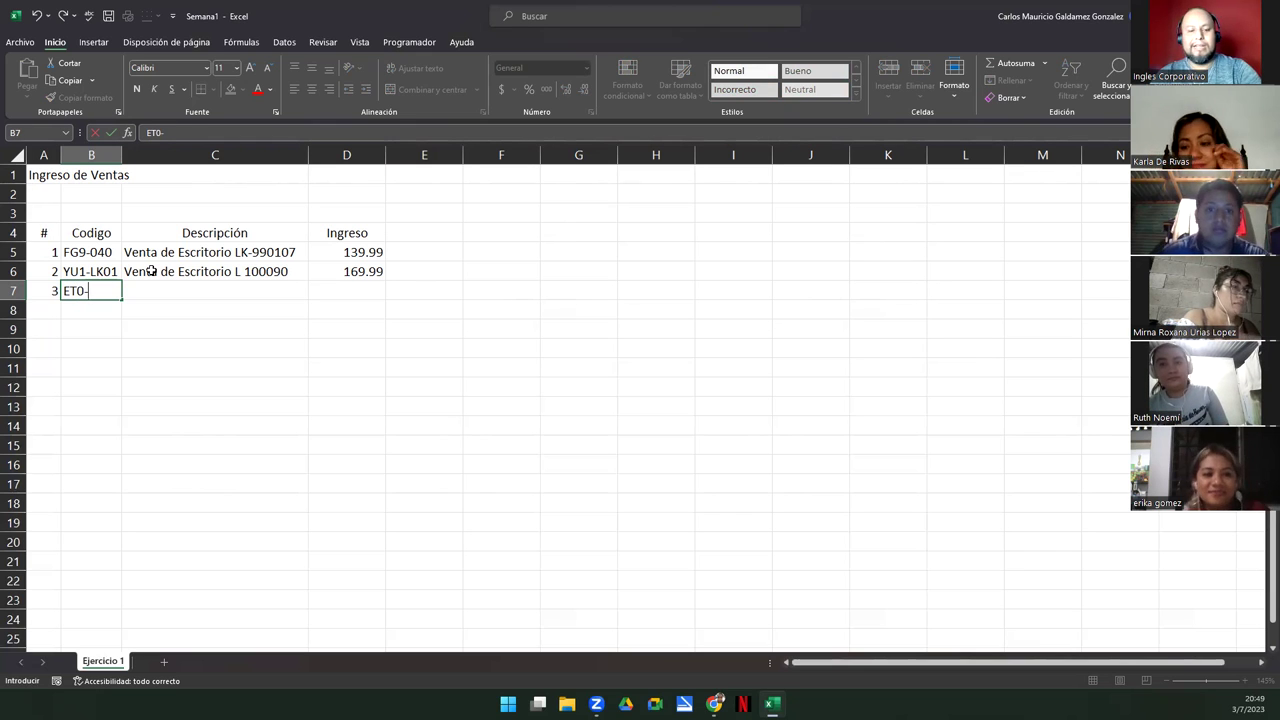
type("1110")
key("Tab")
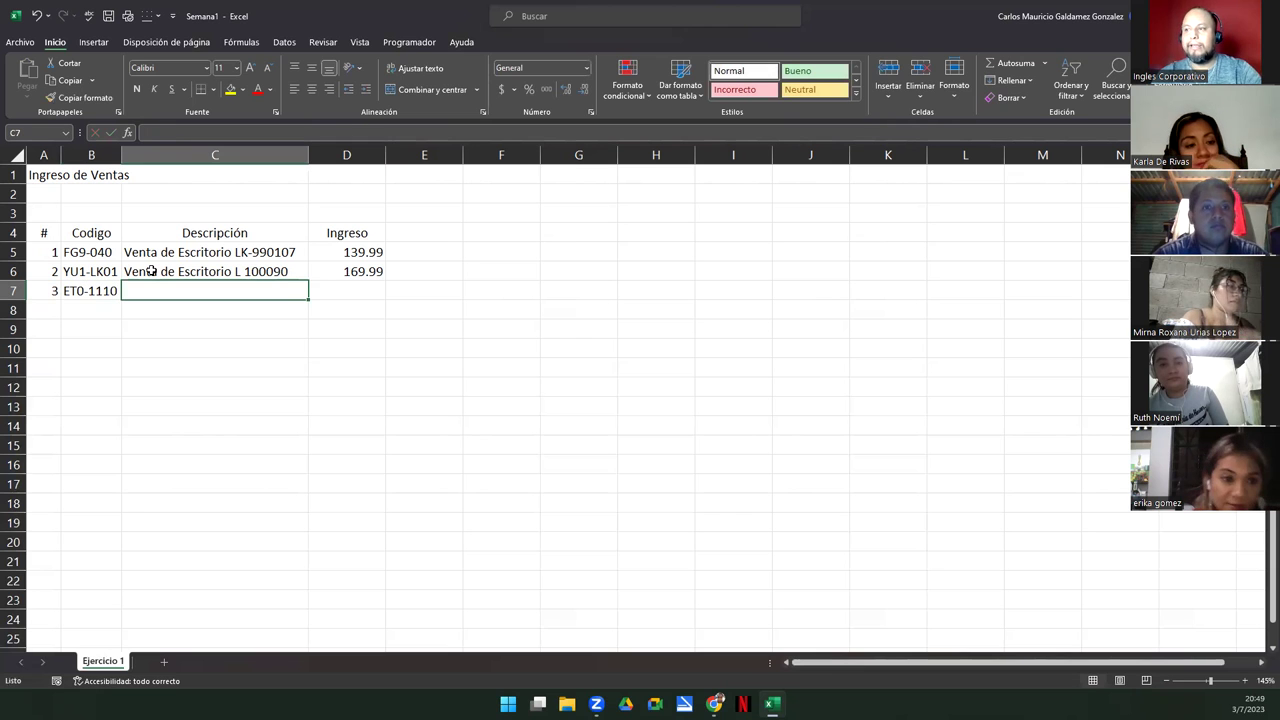
- Enter the description "Estante de 4 niveles HH" in cell C7 and the income 98.00 in cell D7
type("Estant")
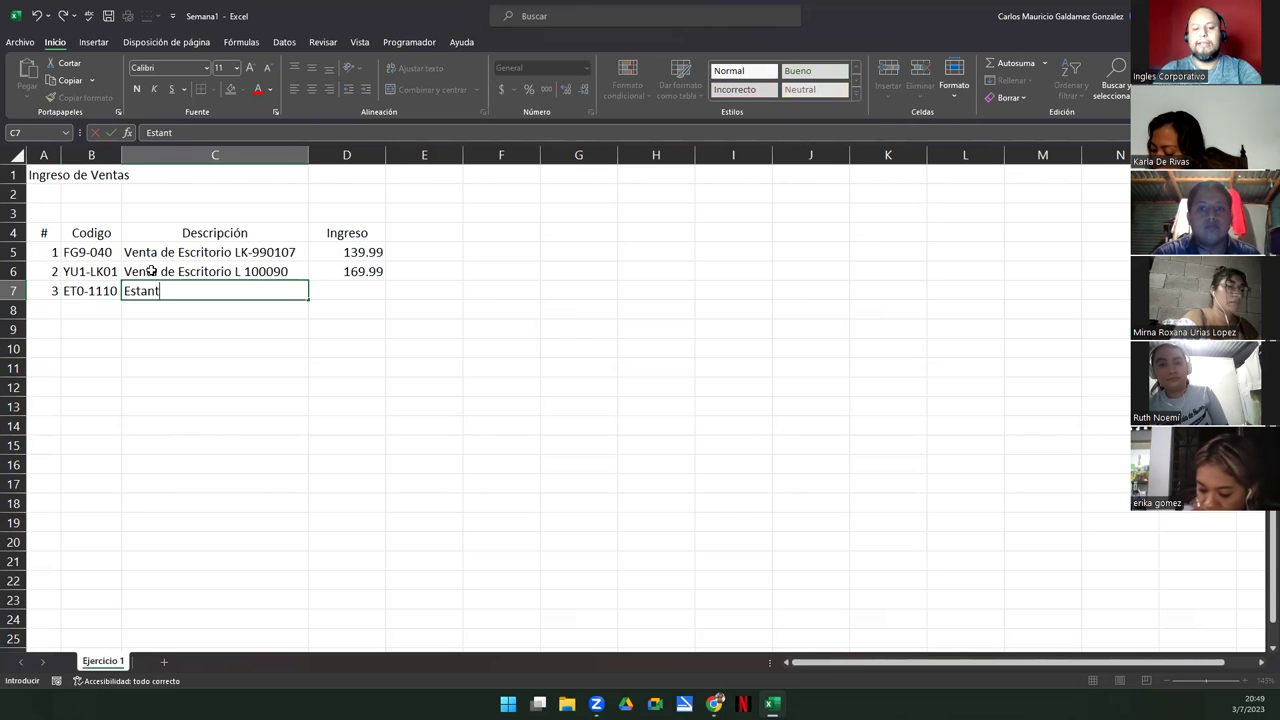
type("e de 4 nile")
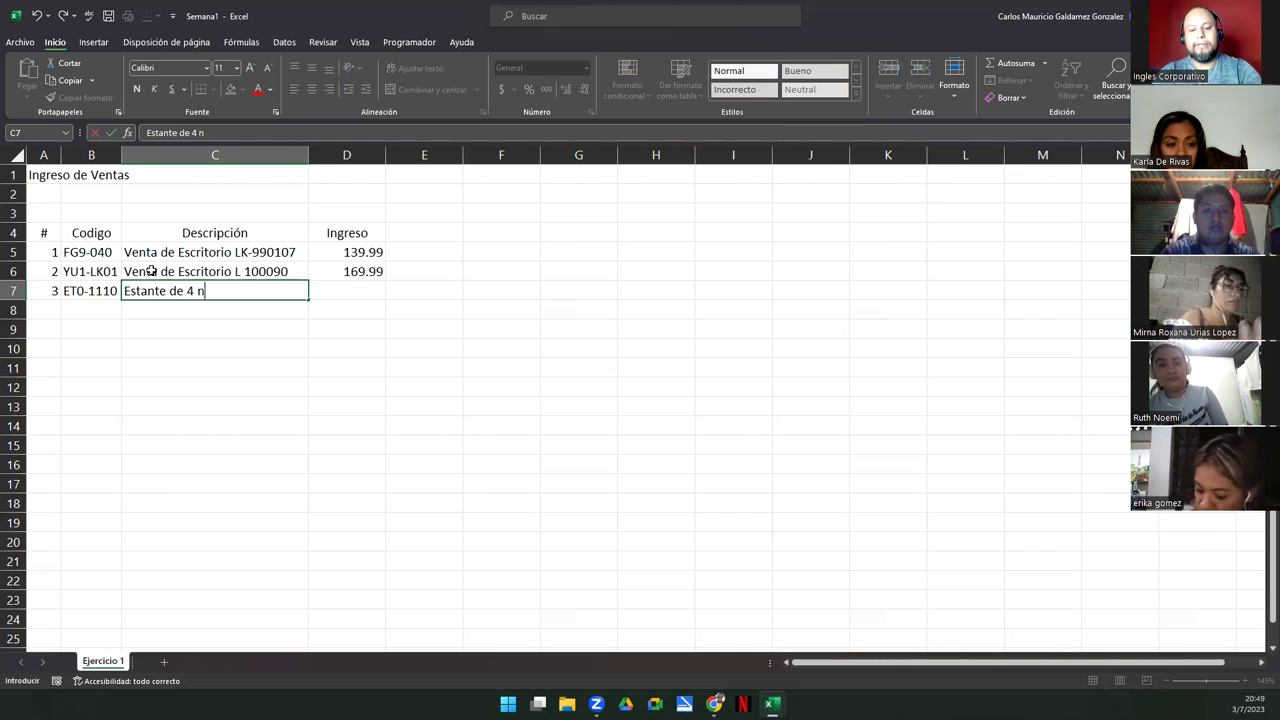
key("BackSpace")
key("BackSpace")
type("v")
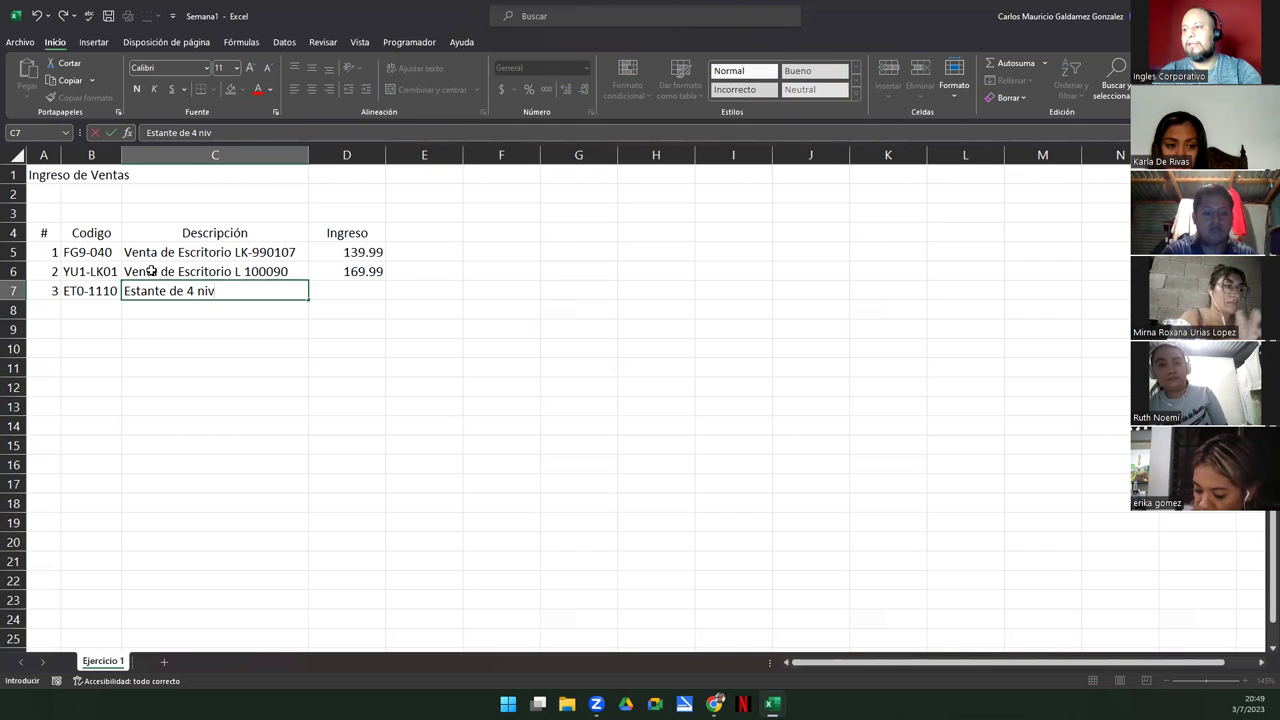
type("eles")
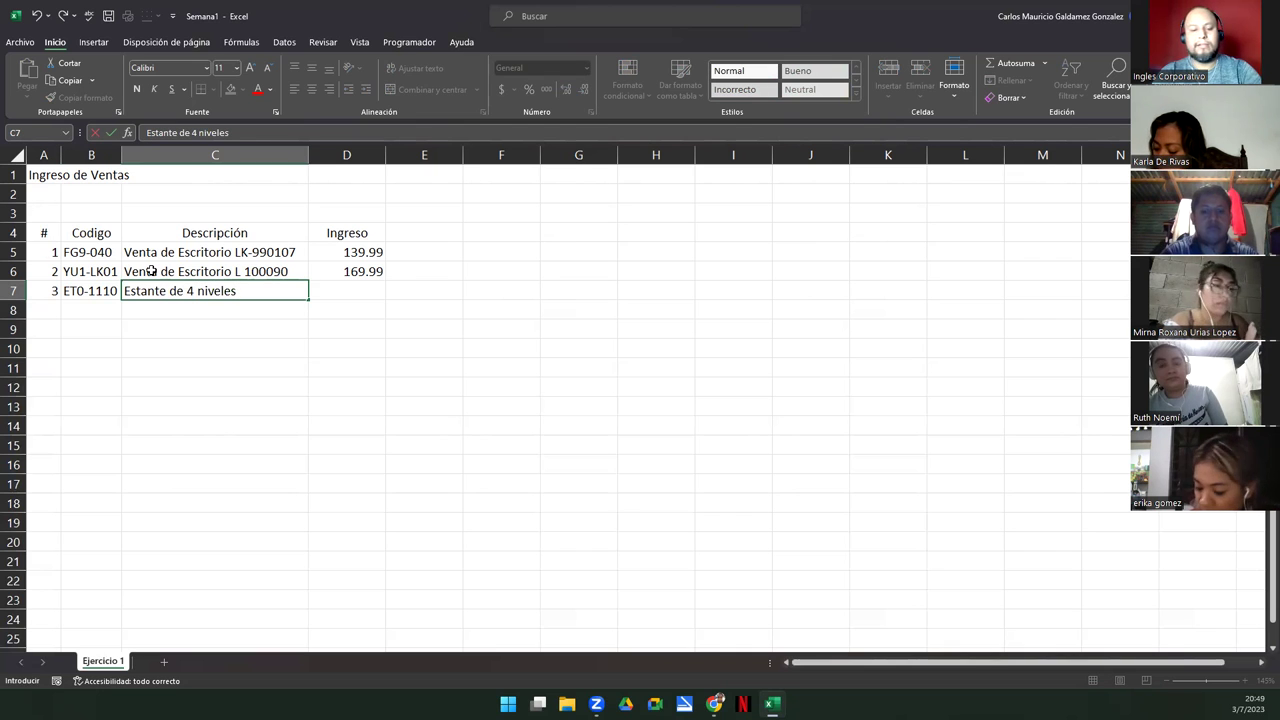
type(" H")
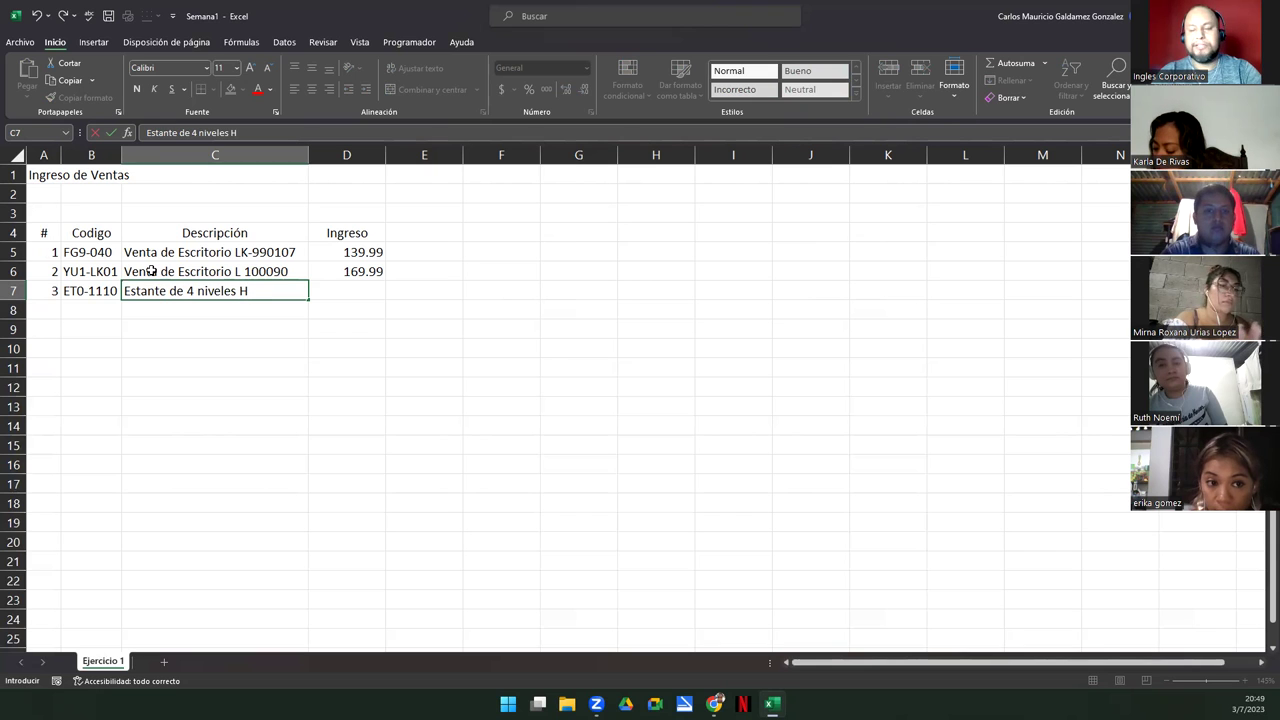
type("H")
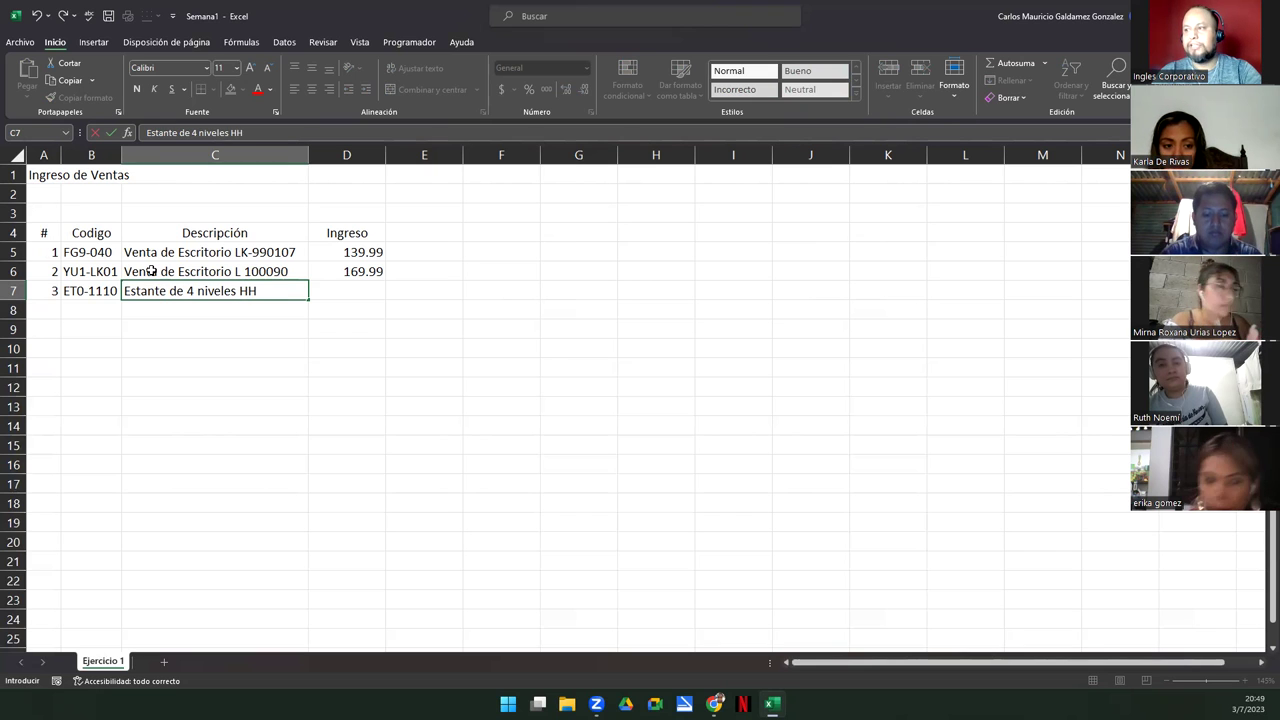
key("Tab")
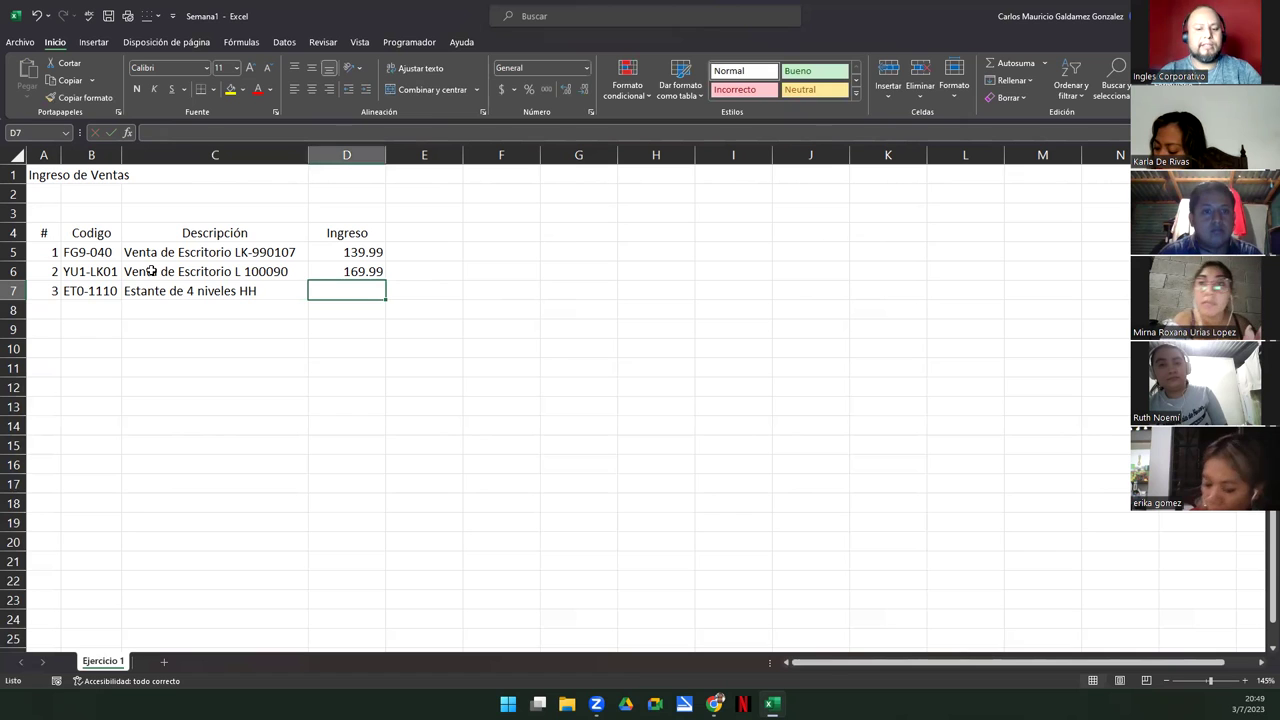
type("98.00")
key("Return")
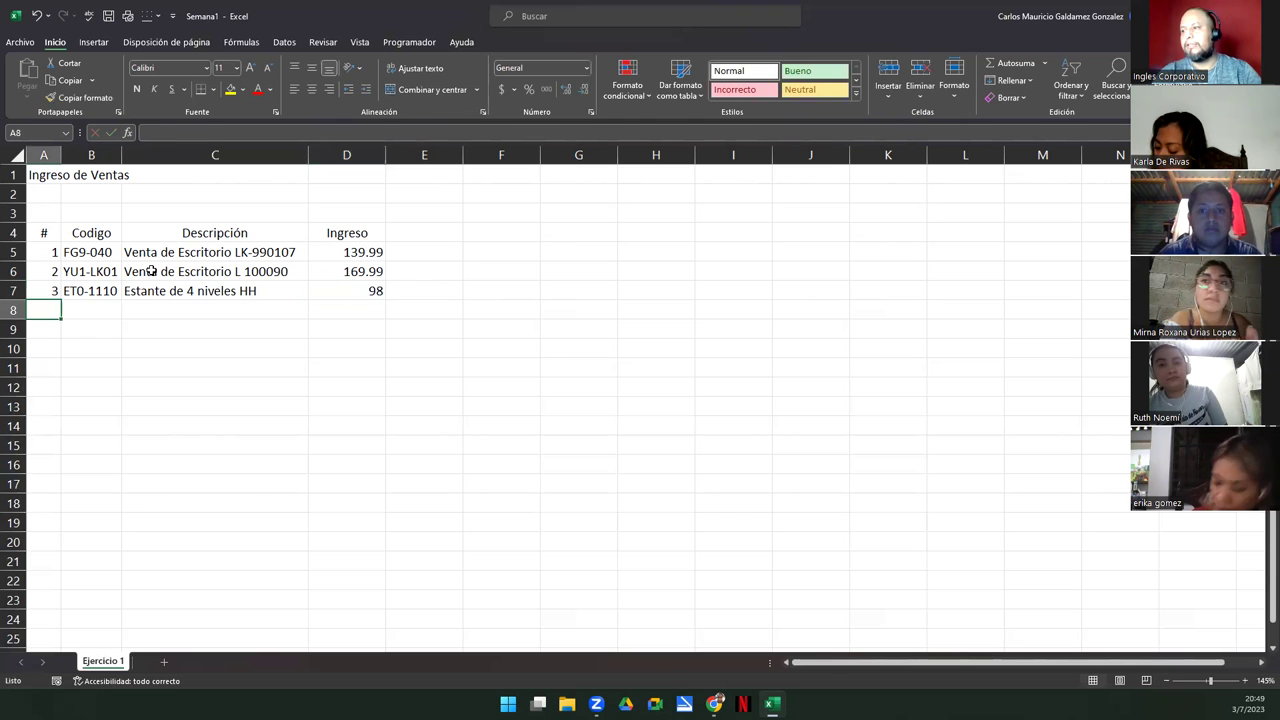
- Start the fourth sales row with item number 4 in cell A8 and the code "ET9-0019" in cell B8
type("4")
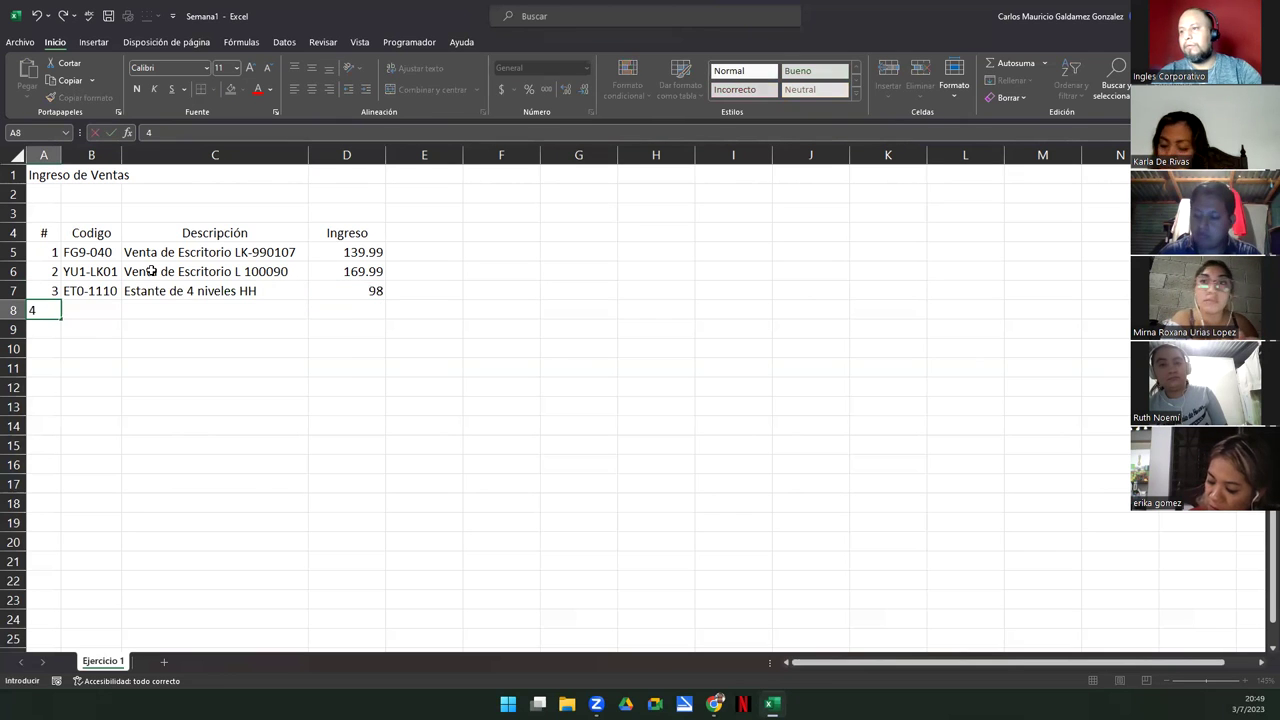
key("Tab")
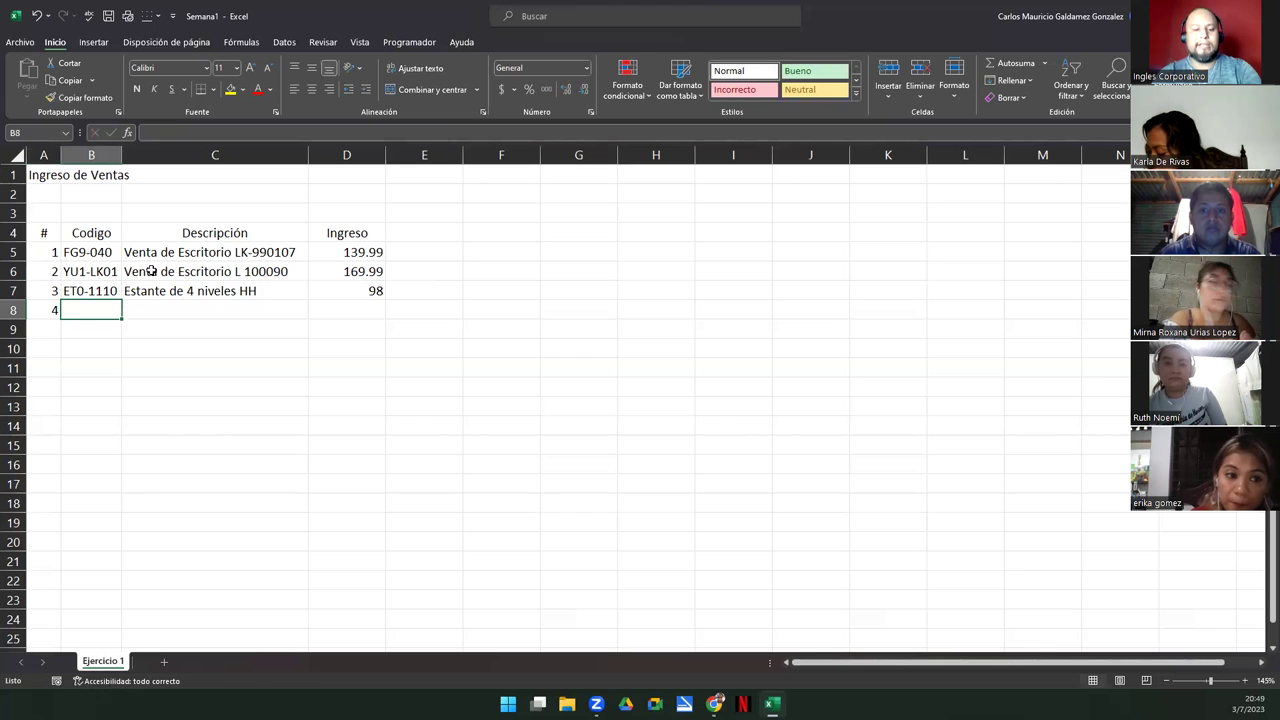
type("ET")
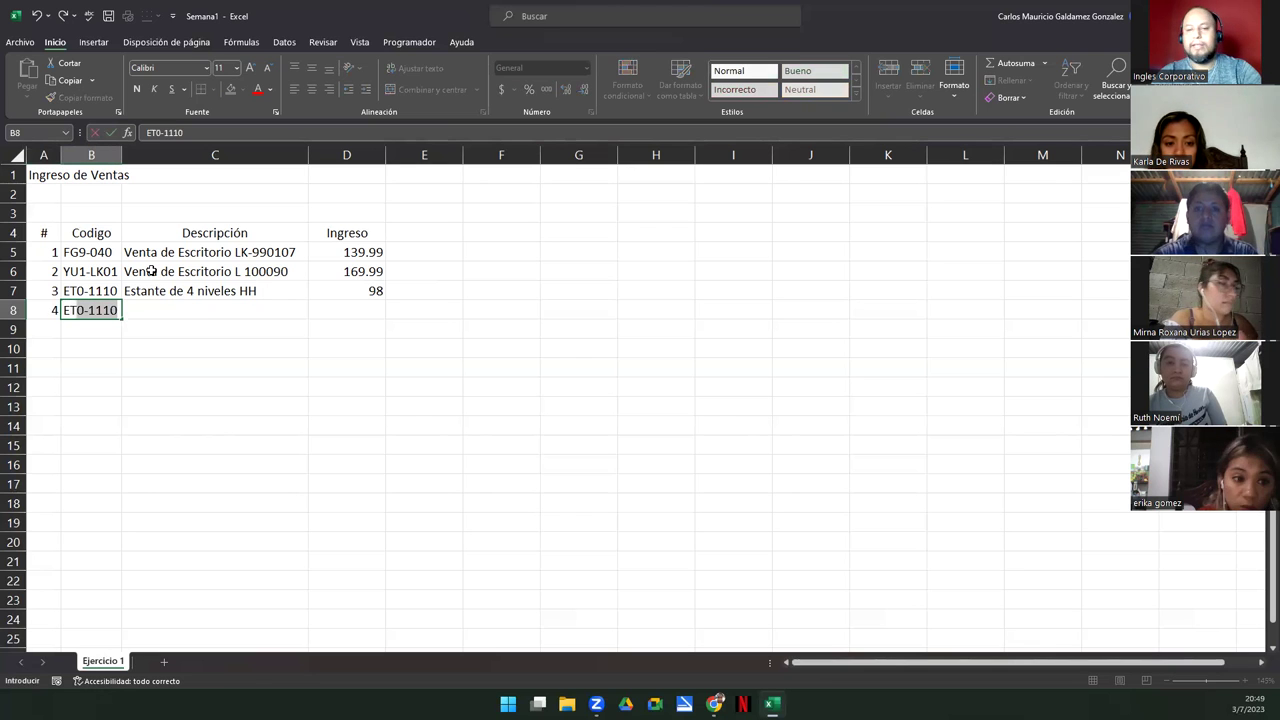
type("9-")
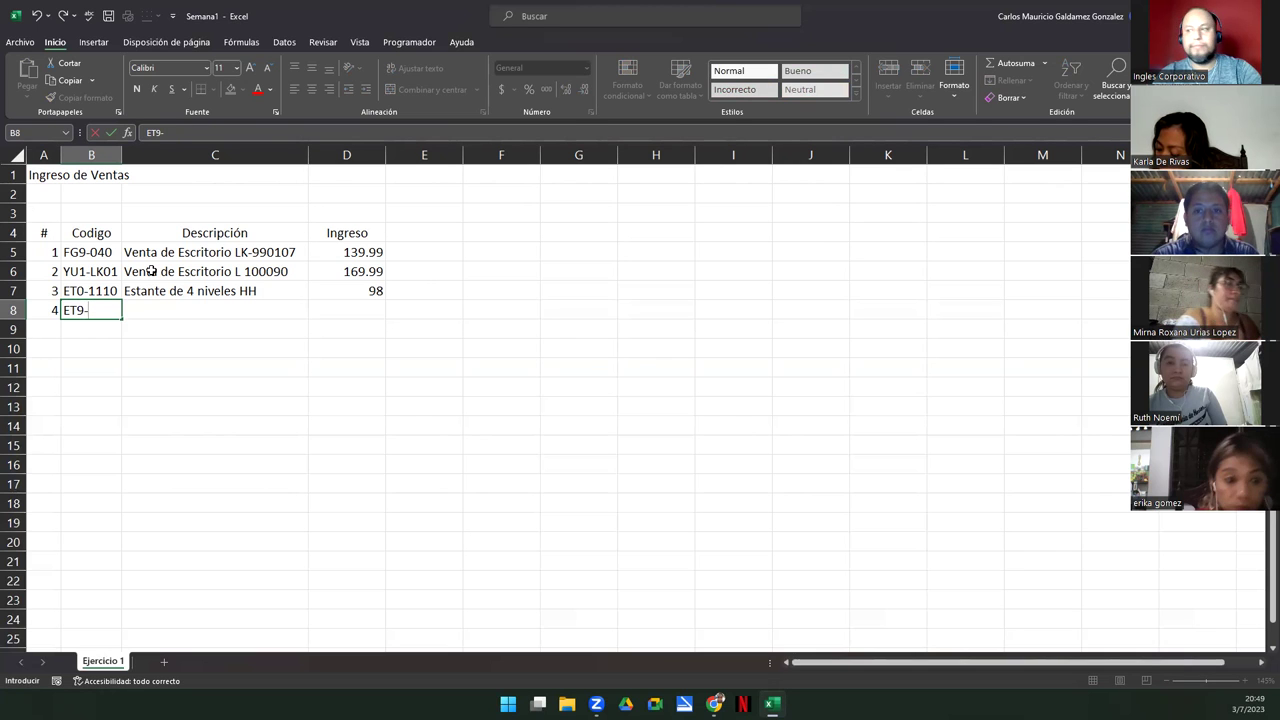
type("0019")
key("Tab")
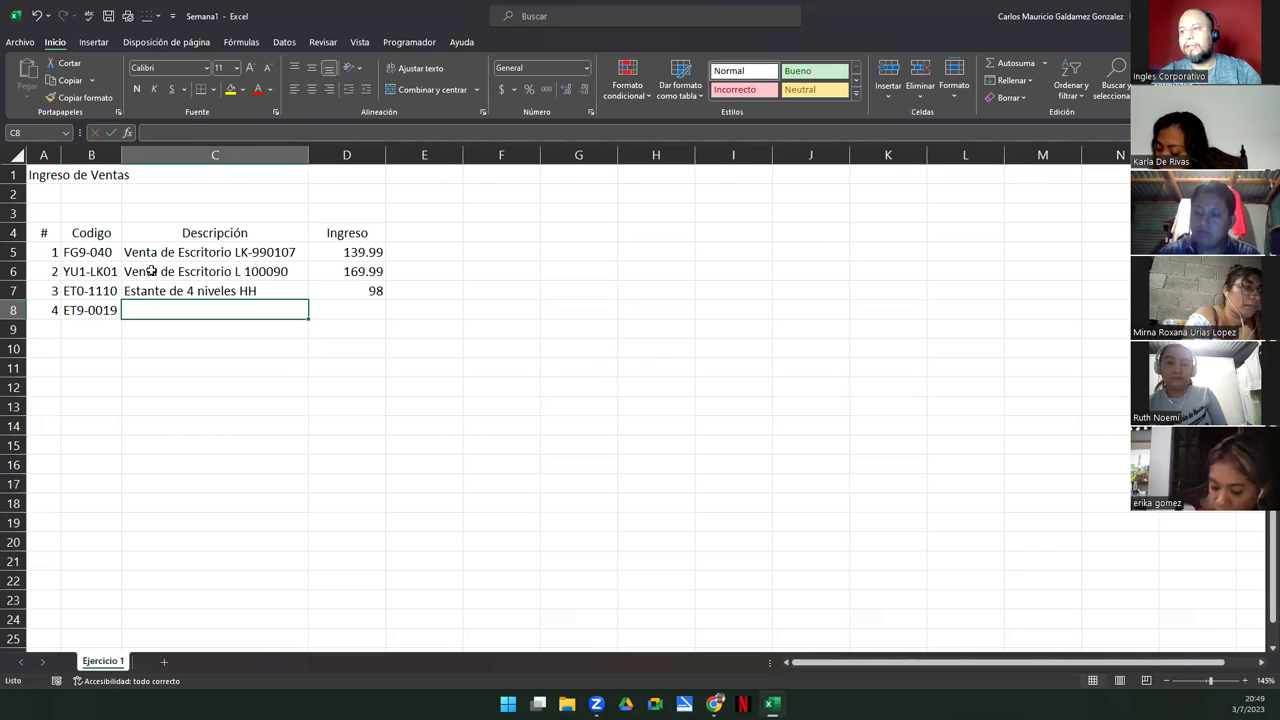
- Enter the description "Estante de 3 Niveles L" in cell C8 and the income 196 in cell D8
type("Estante ")
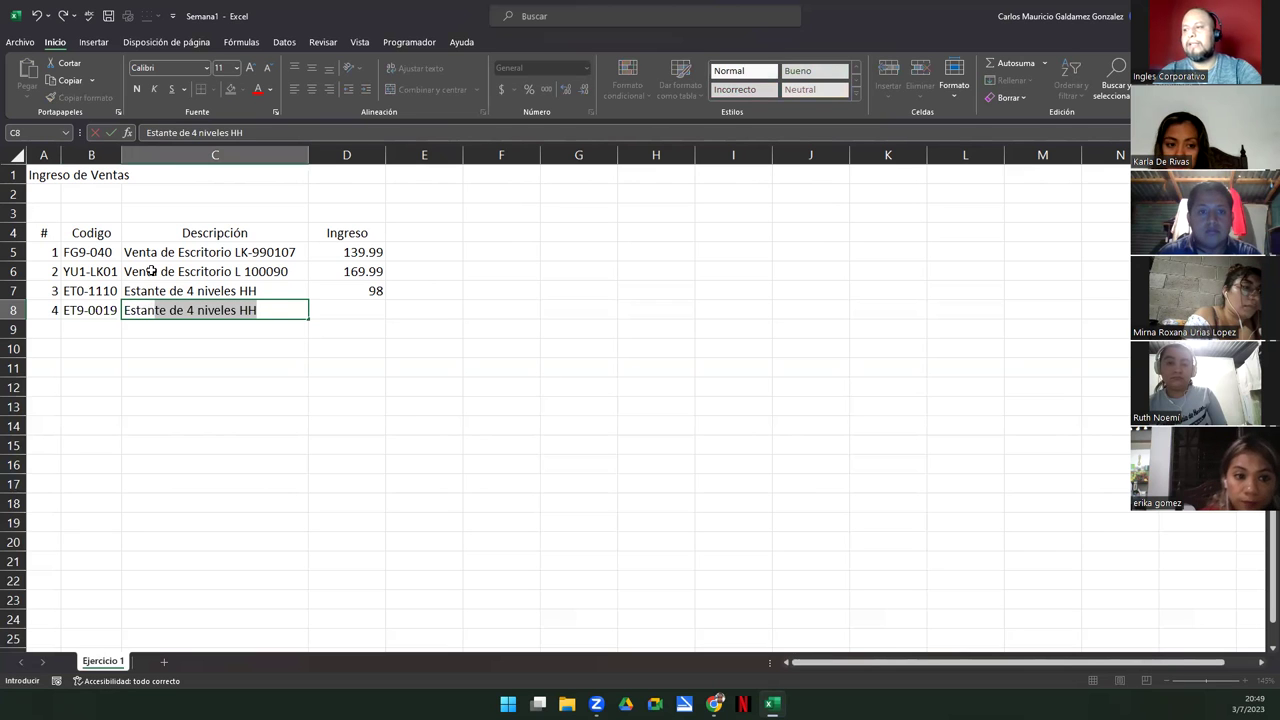
type("de 3 Niveles L")
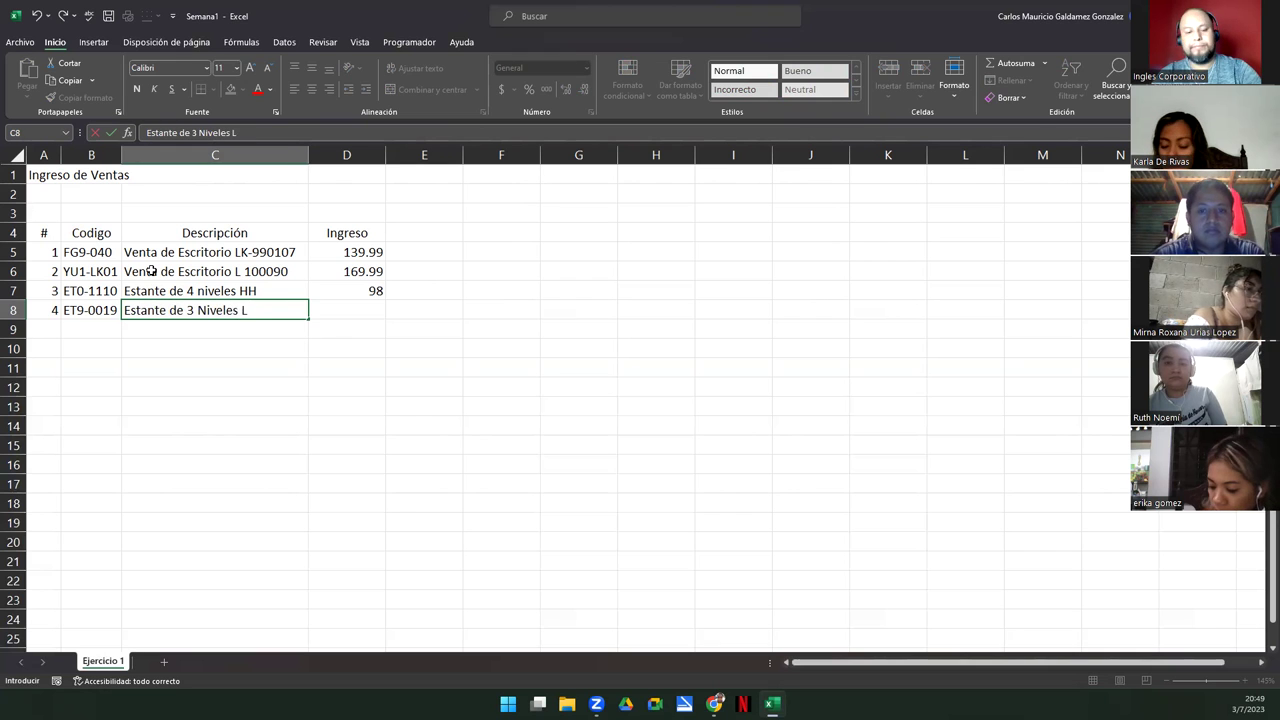
key("Tab")
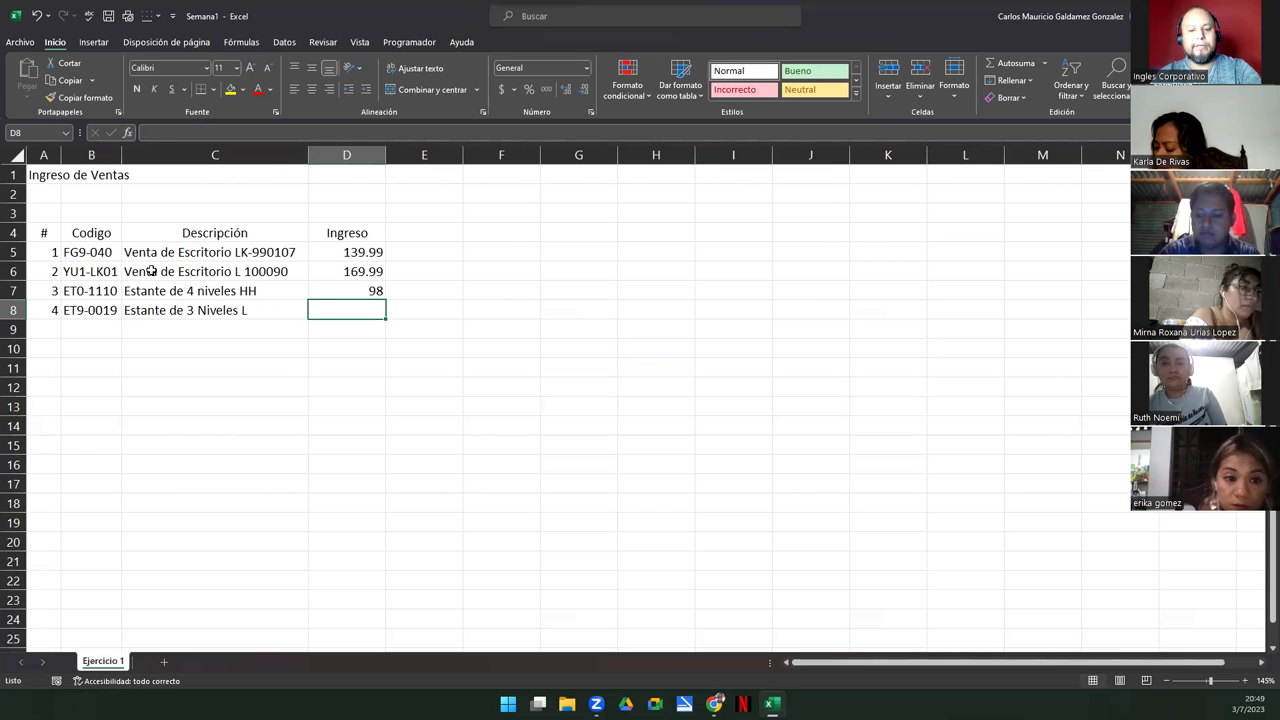
type("196")
key("Return")
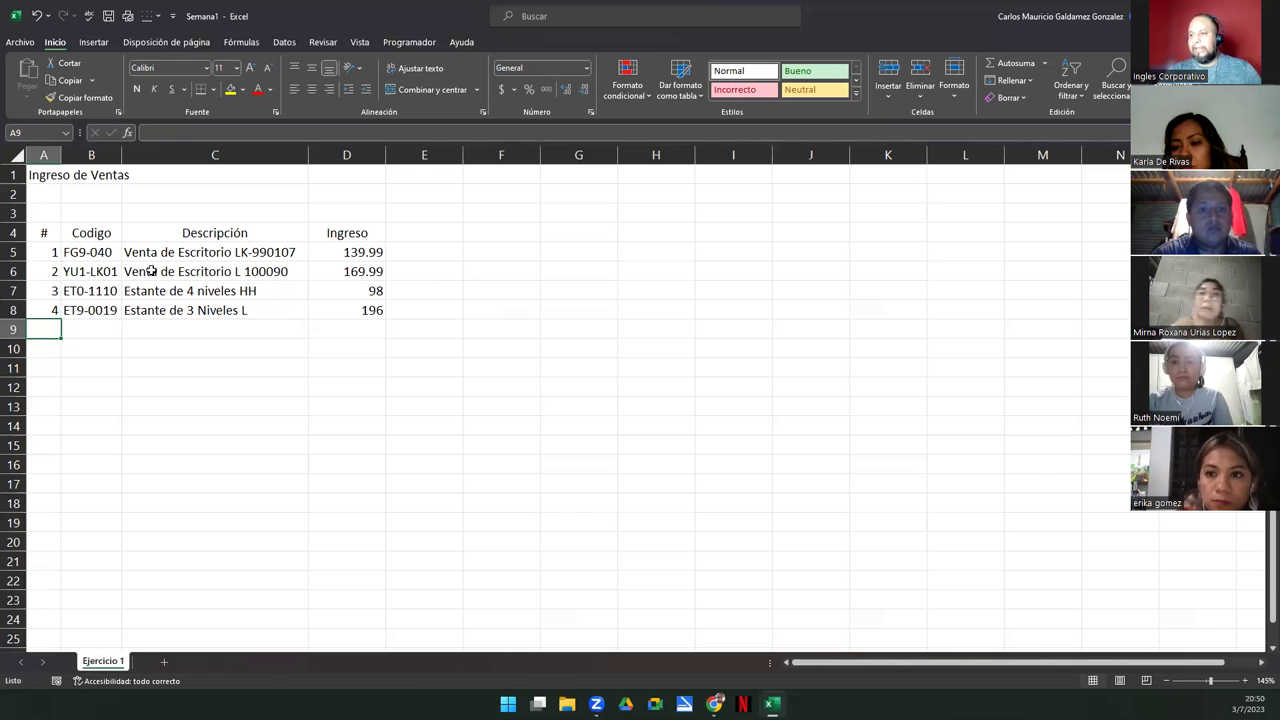
- Narrow the Descripción column slightly and fit the Ingreso column's width to its contents
left_click_drag(122, 153, 122, 153)
left_click_drag(300, 155, 304, 155)
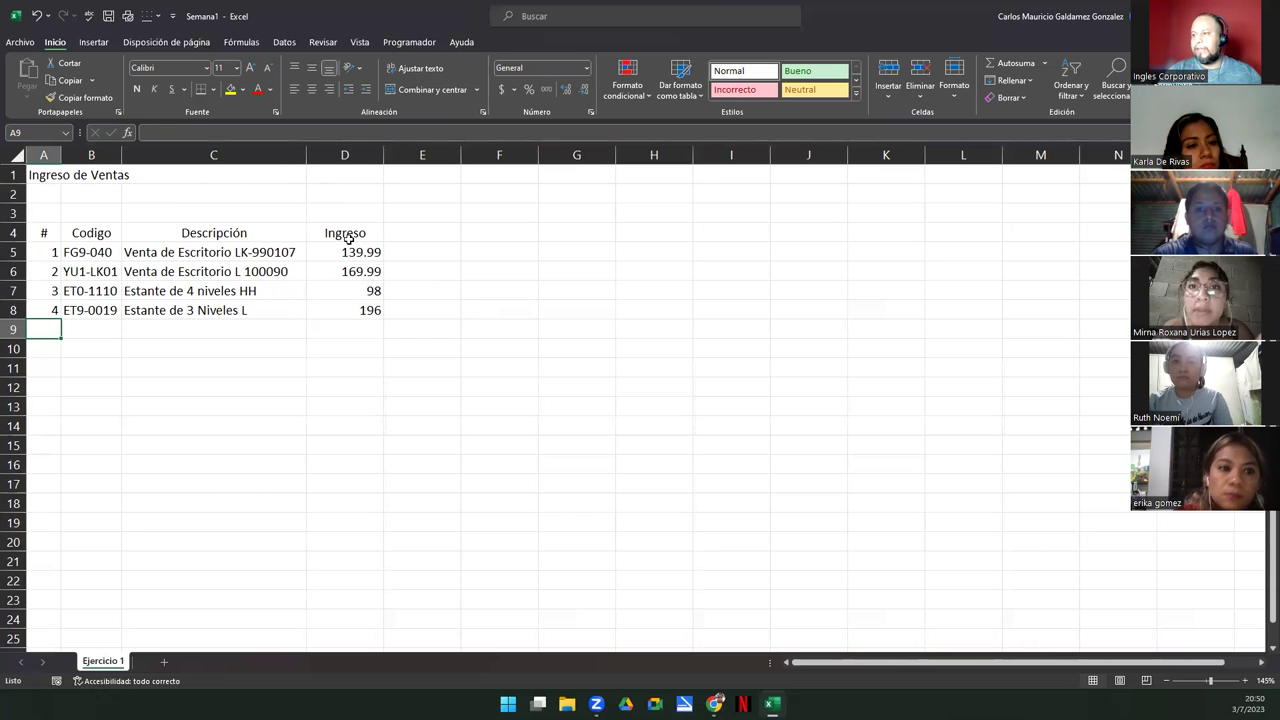
double_click(381, 155)
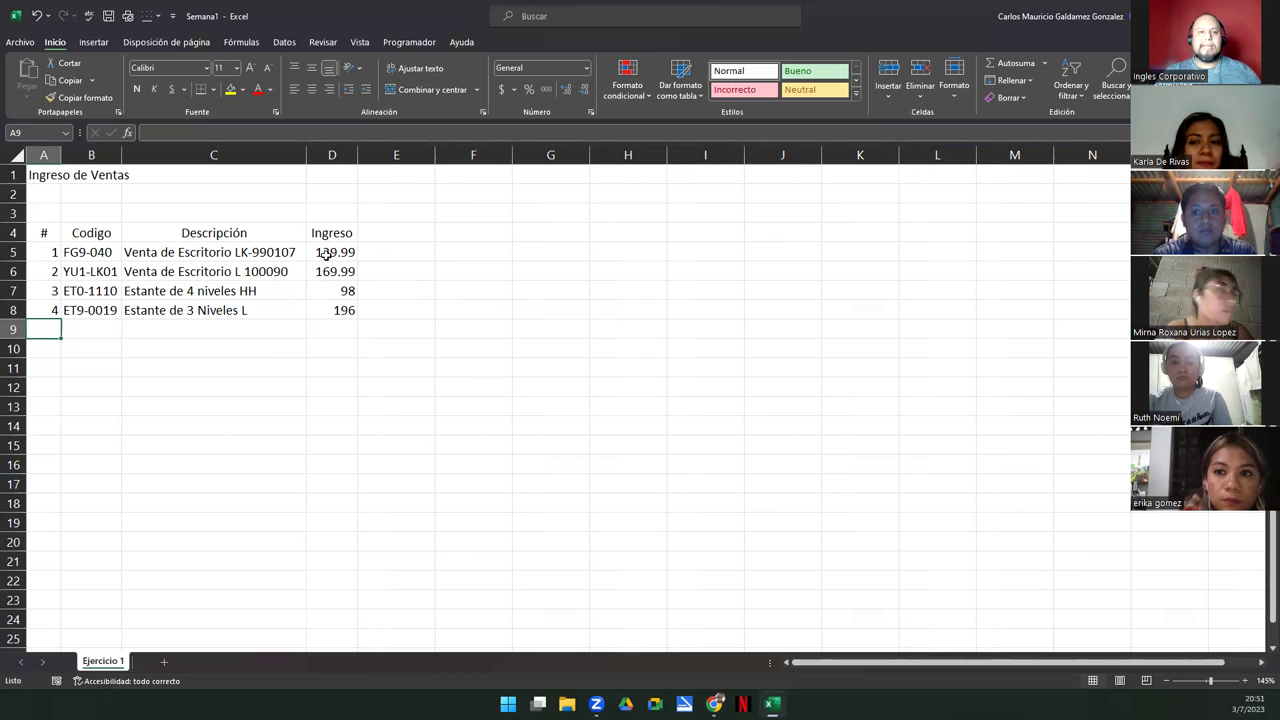
- Apply the Contabilidad number format to the income amounts in cells D5 to D8
left_click_drag(330, 254, 342, 310)
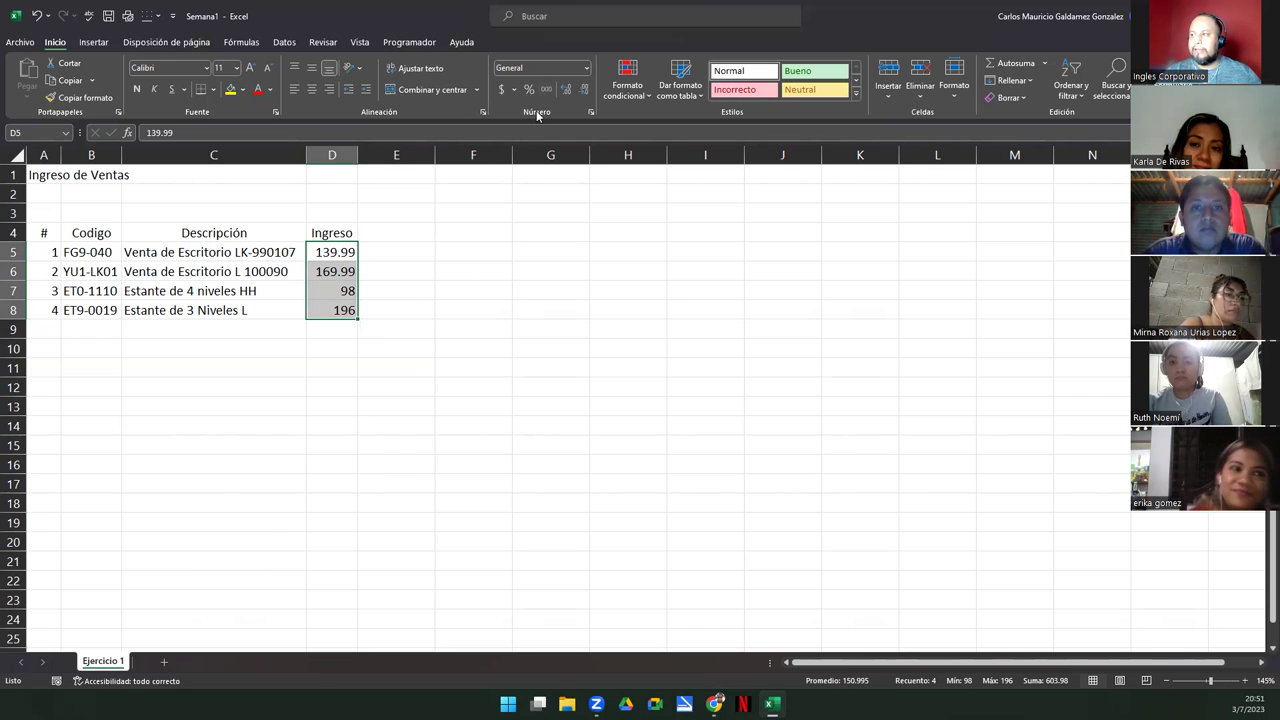
left_click(585, 72)
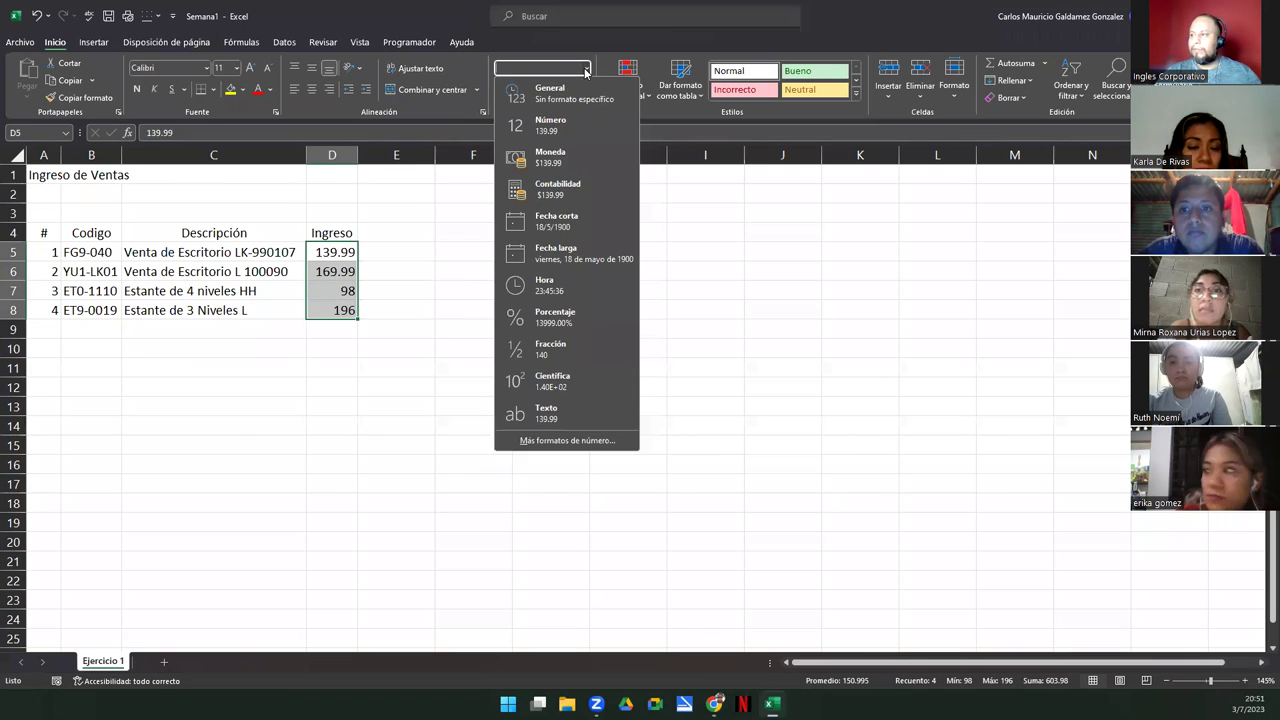
left_click(586, 193)
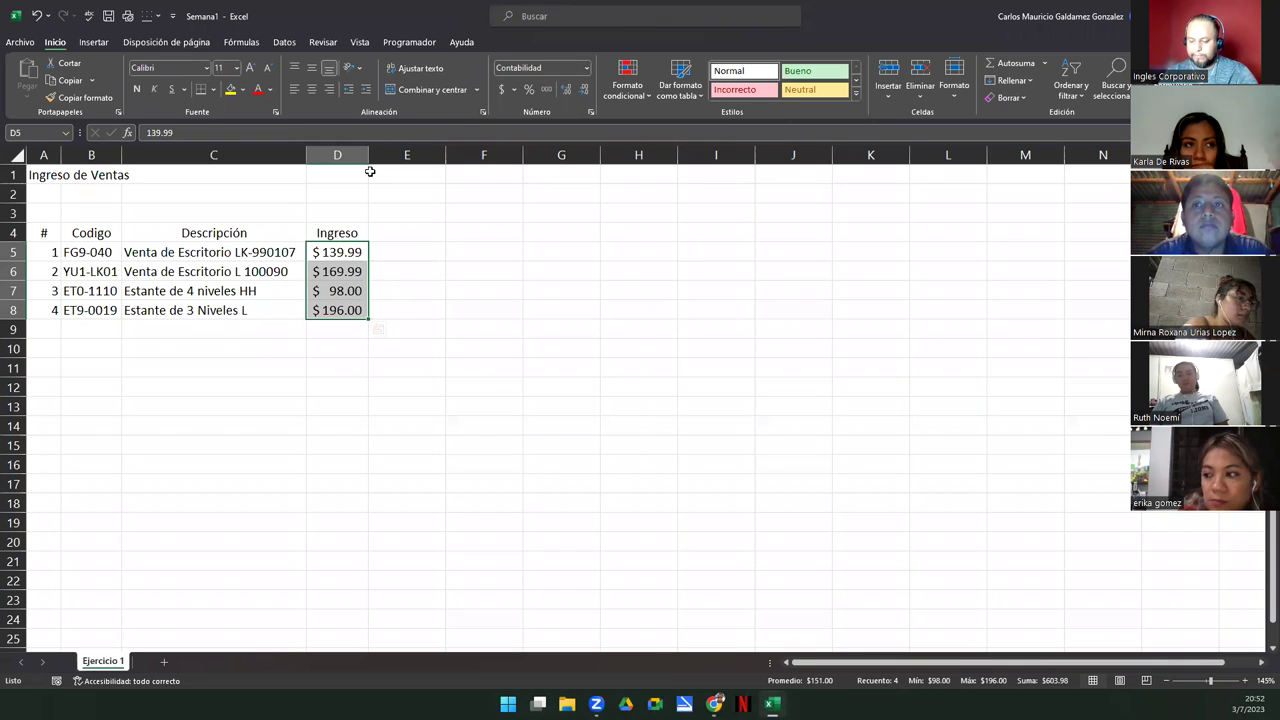
- Enter the label "TOTAL" in cell C9 below the last sale's description
left_click(245, 276)
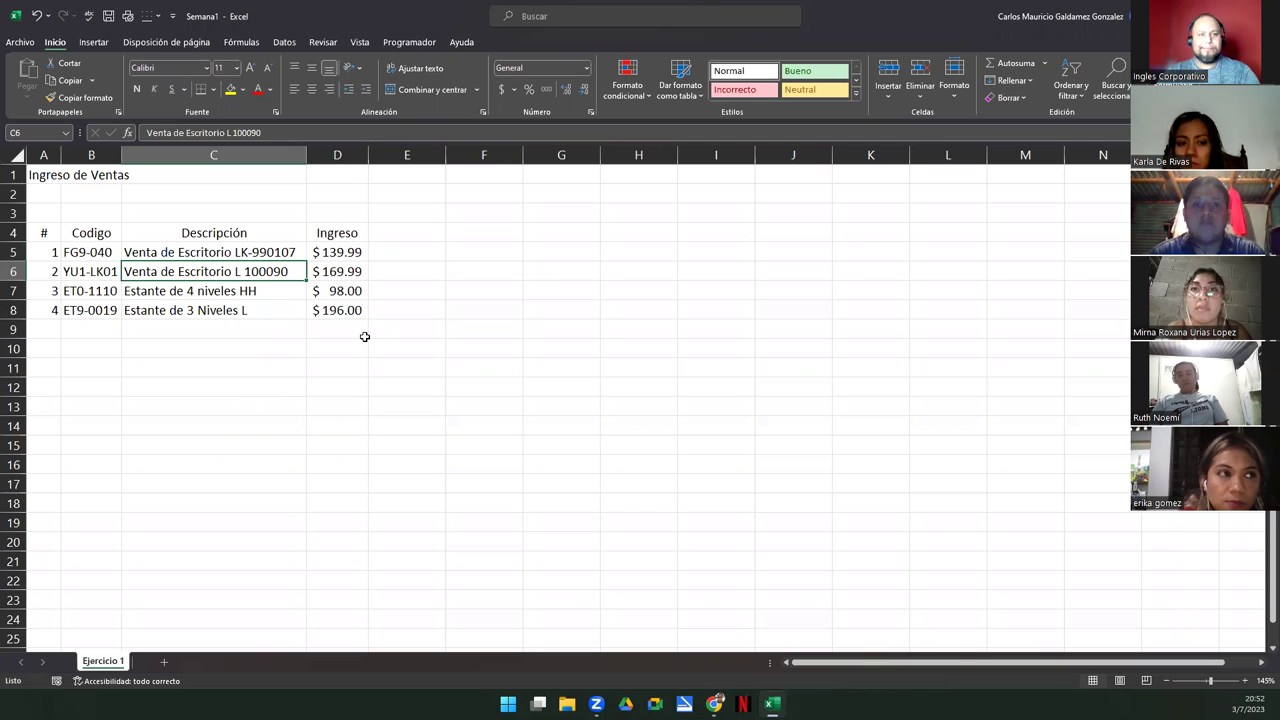
left_click(331, 327)
left_click(272, 330)
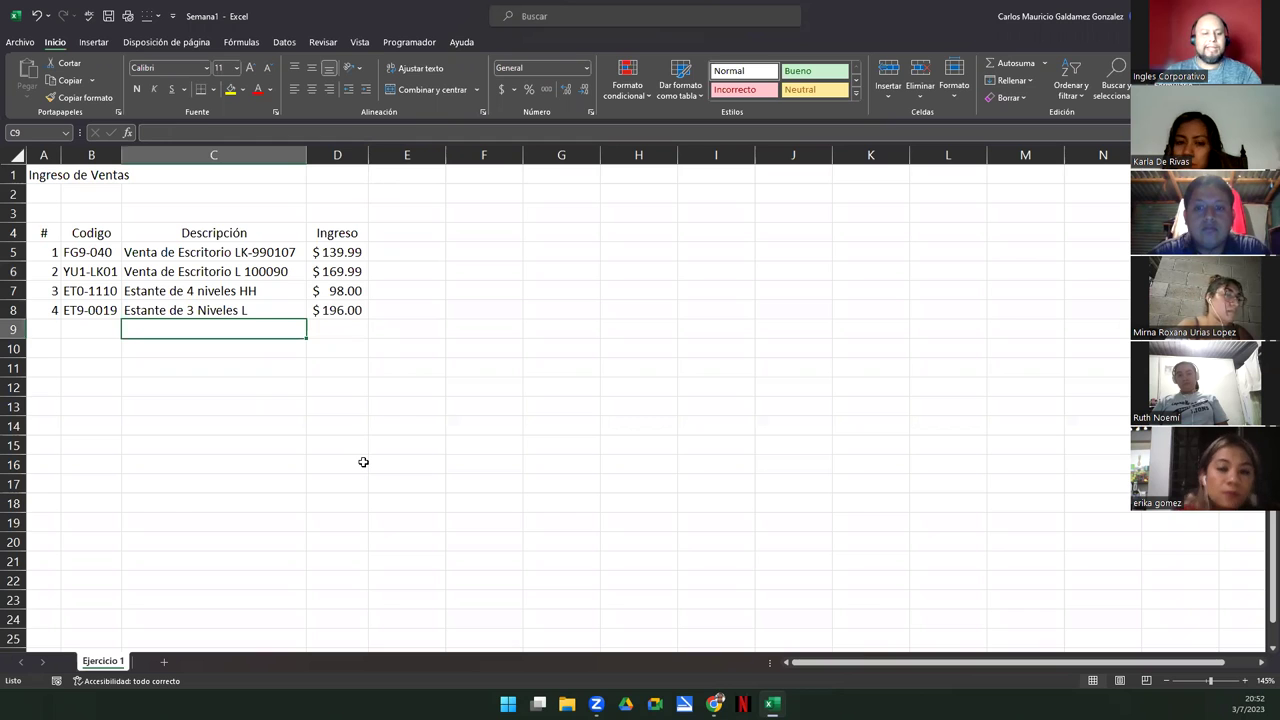
type("TOTAL")
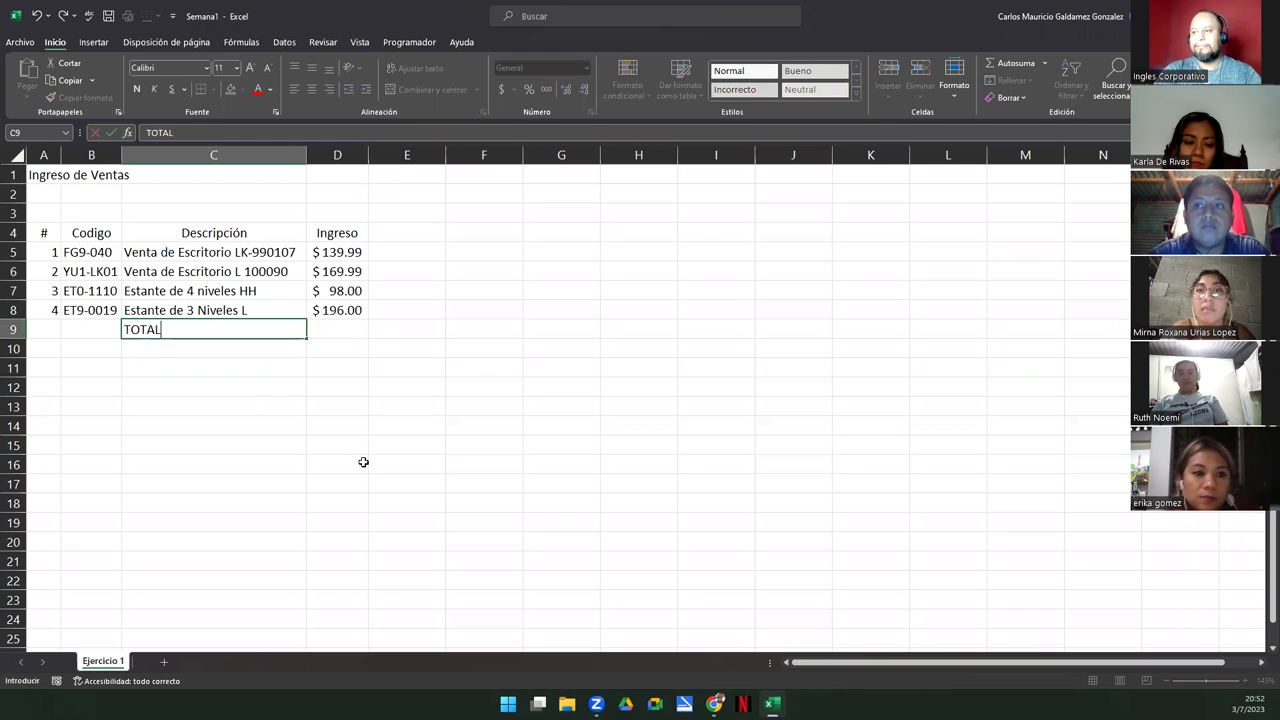
key("Tab")
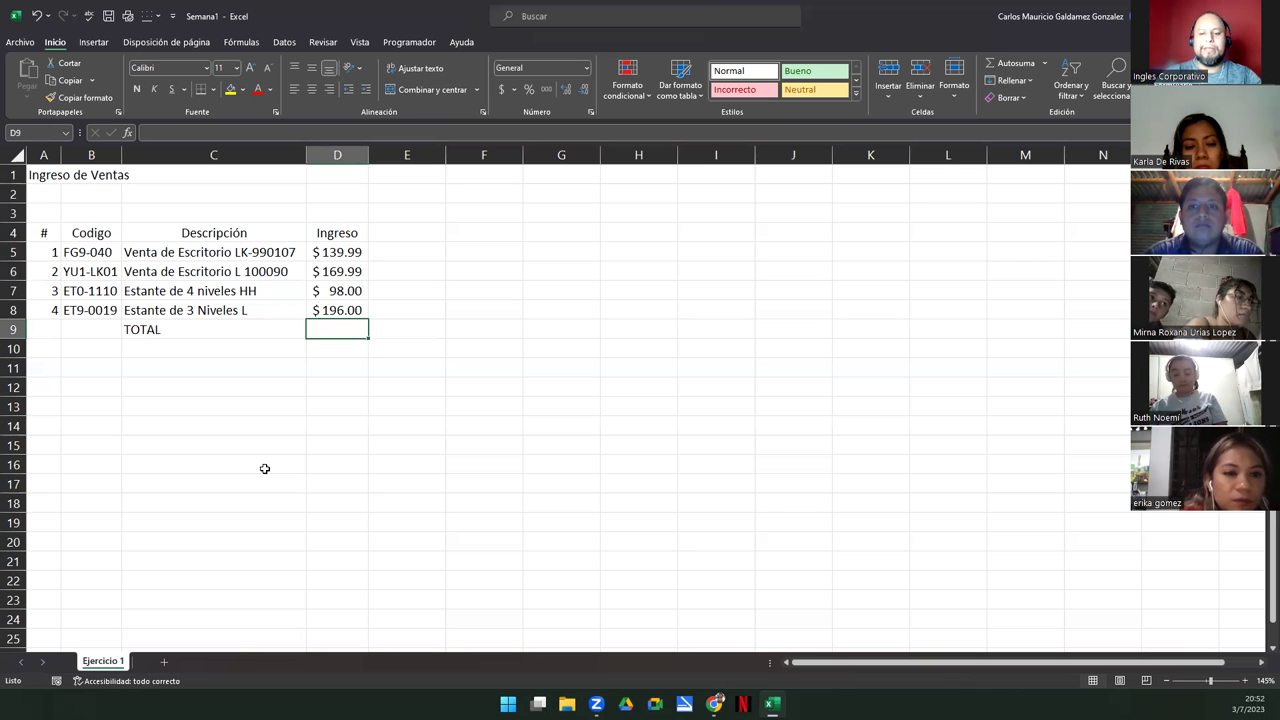
- Total the four incomes in cell D9 with the formula =D5+D6+D7+D8
type("=")
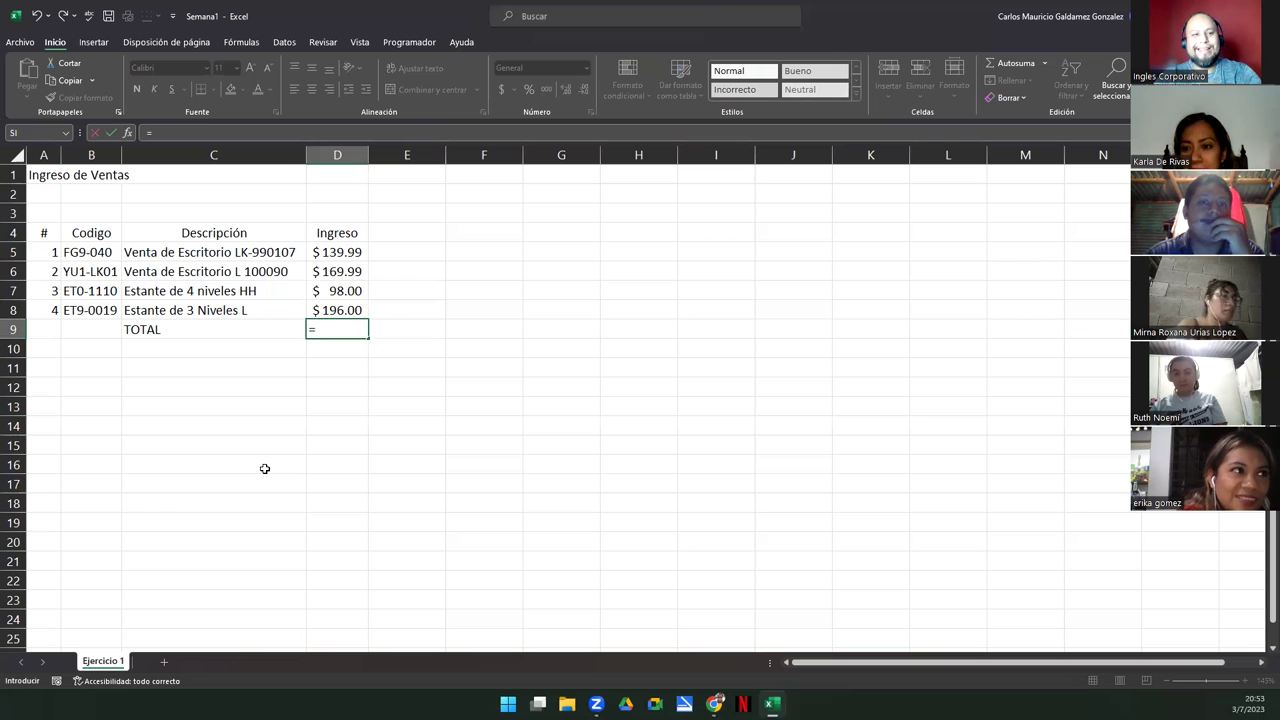
type("D")
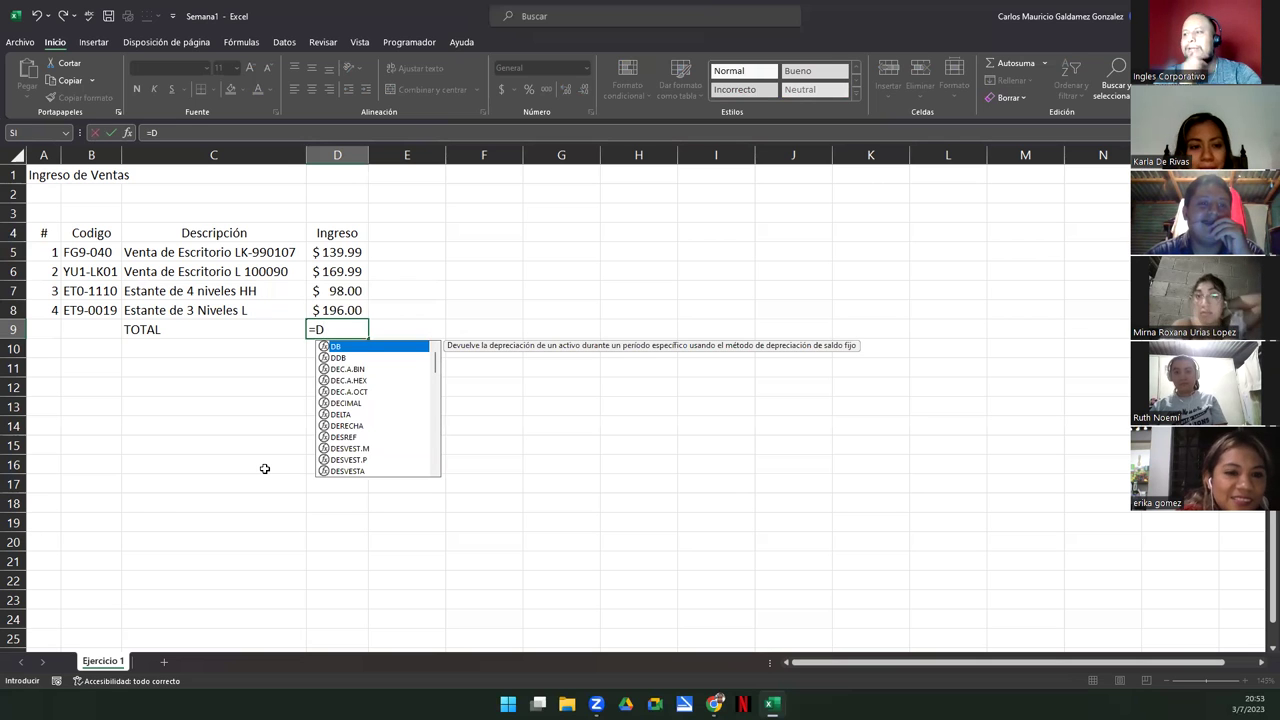
type("5")
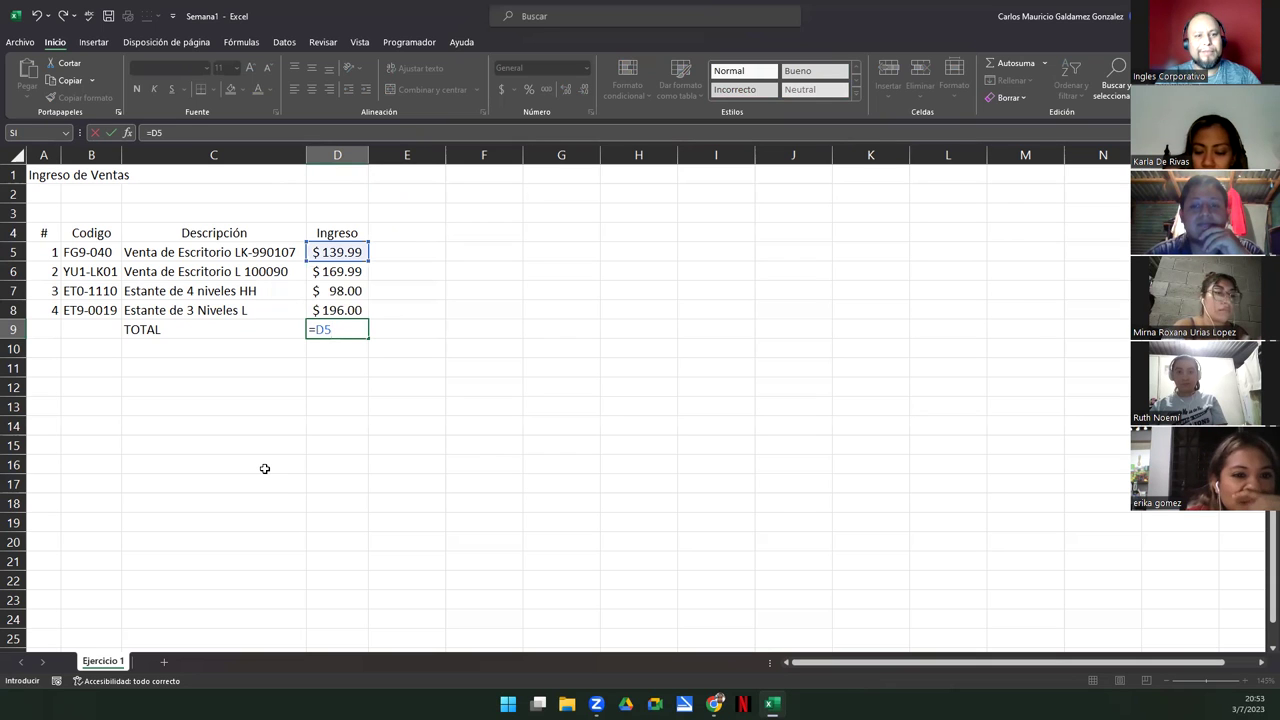
type("+")
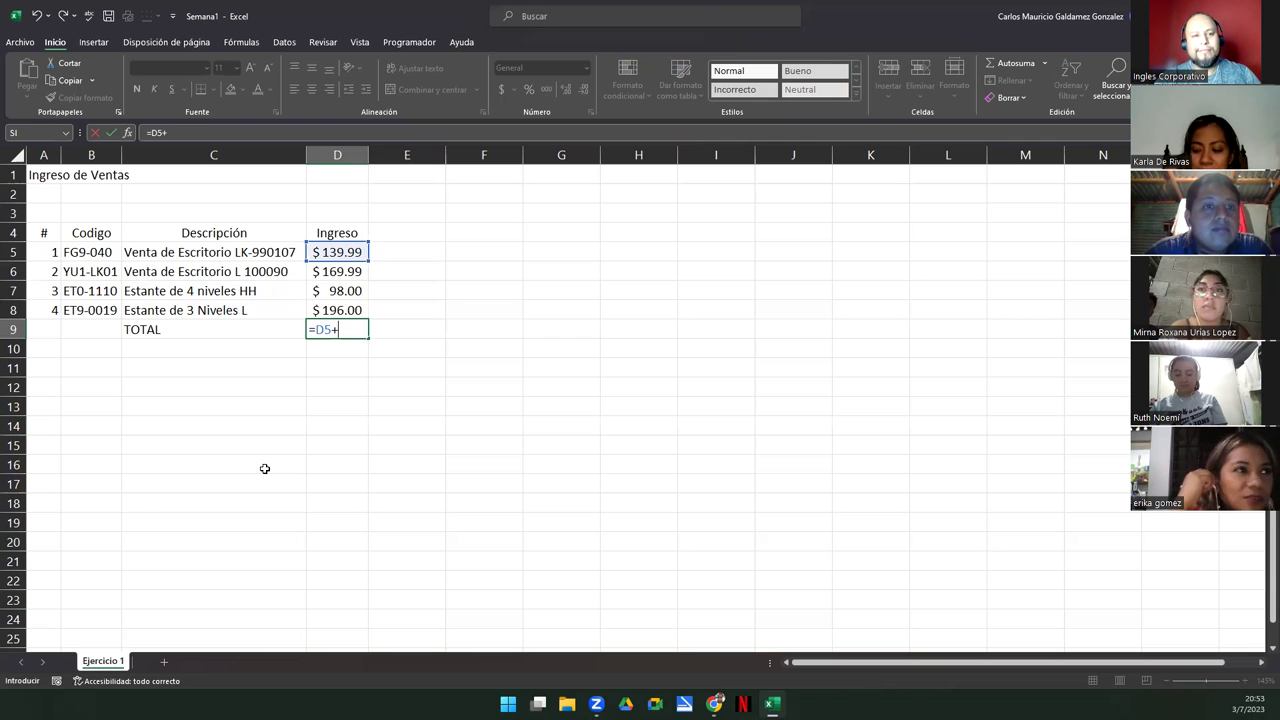
type("D6")
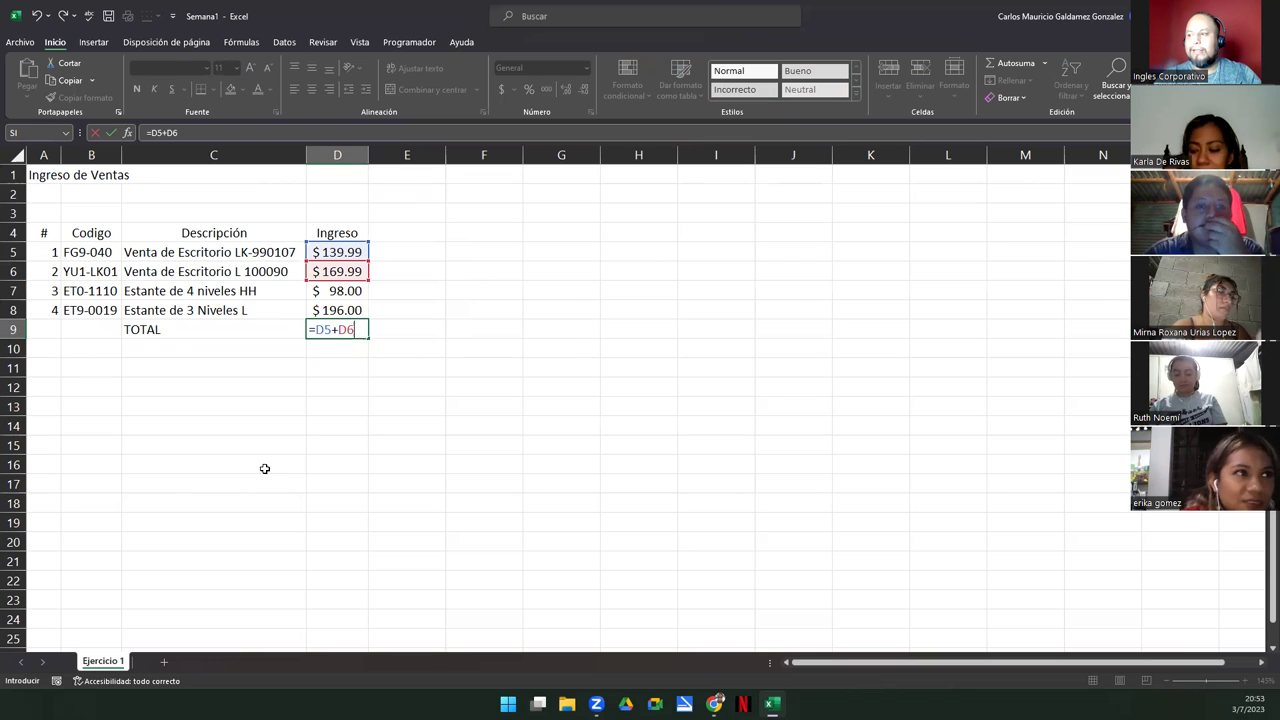
type("+")
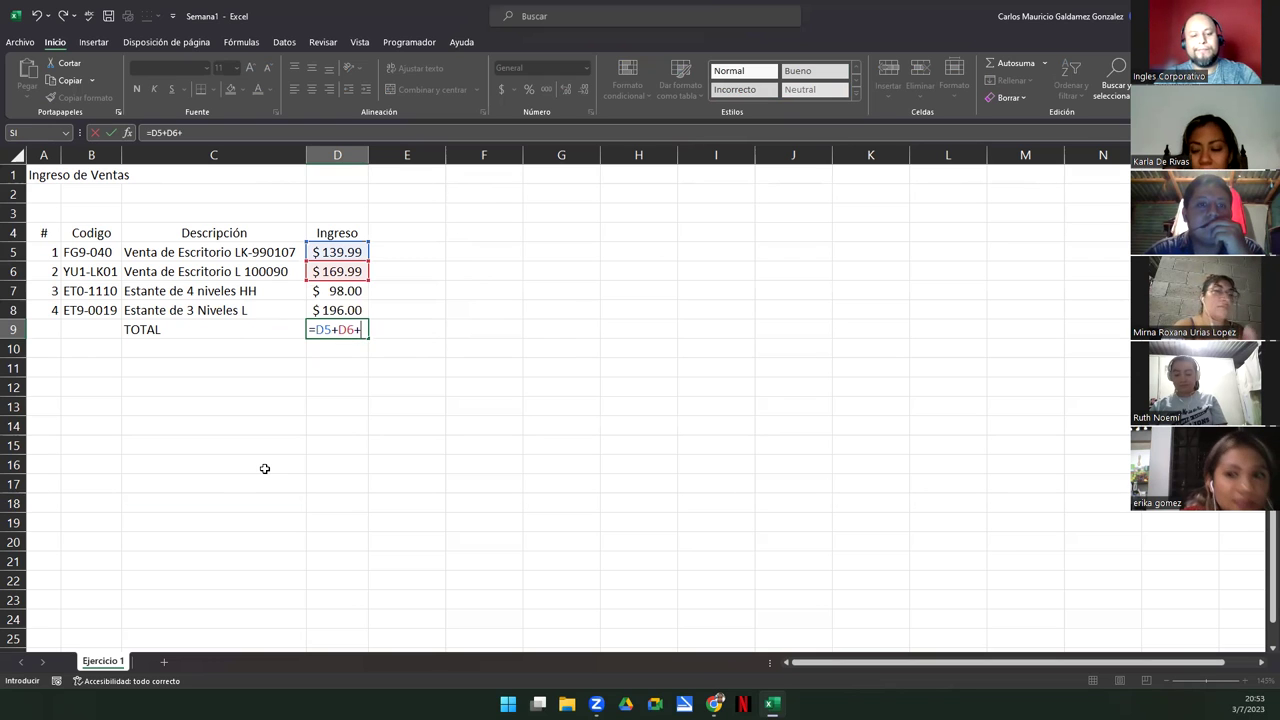
type("D7")
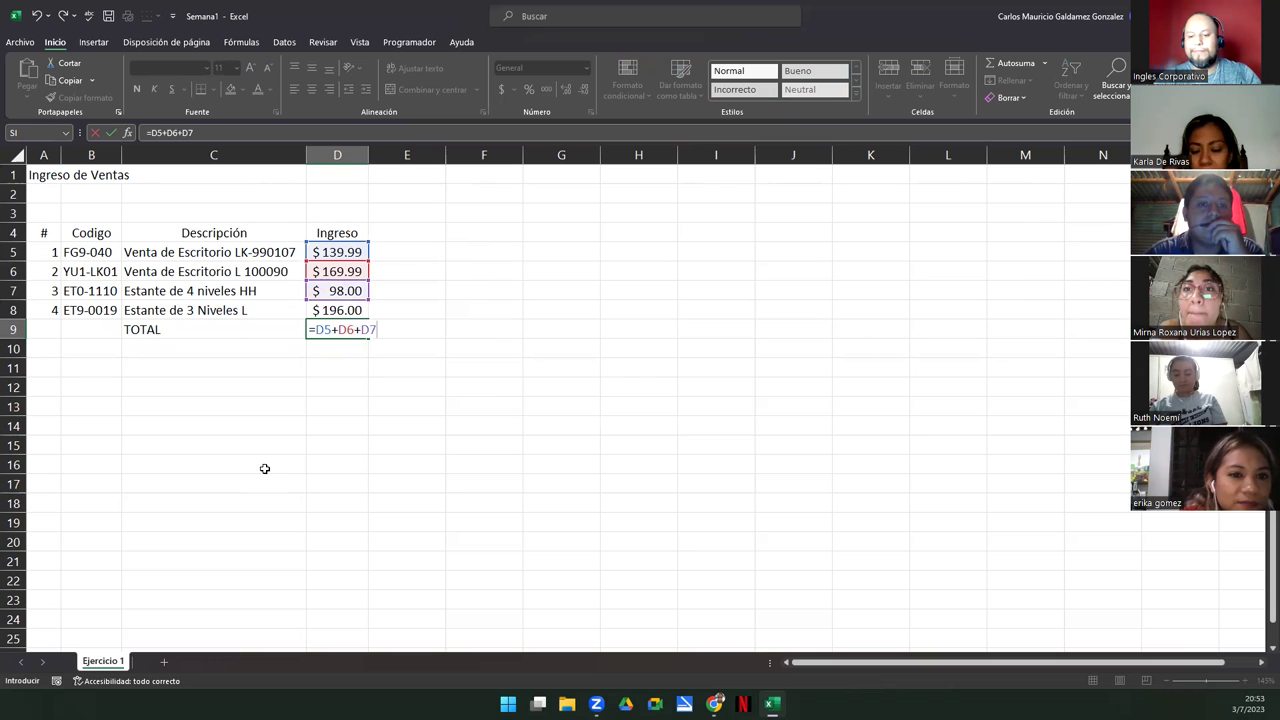
type("+D8")
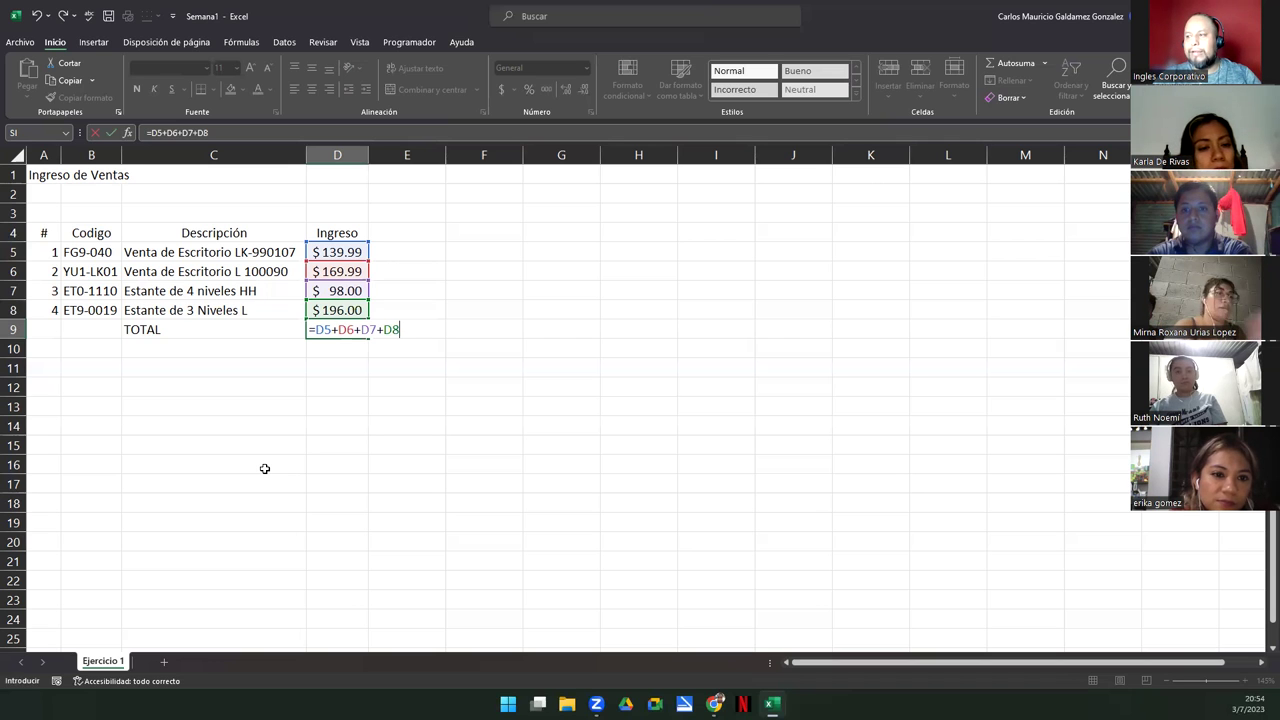
key("Return")
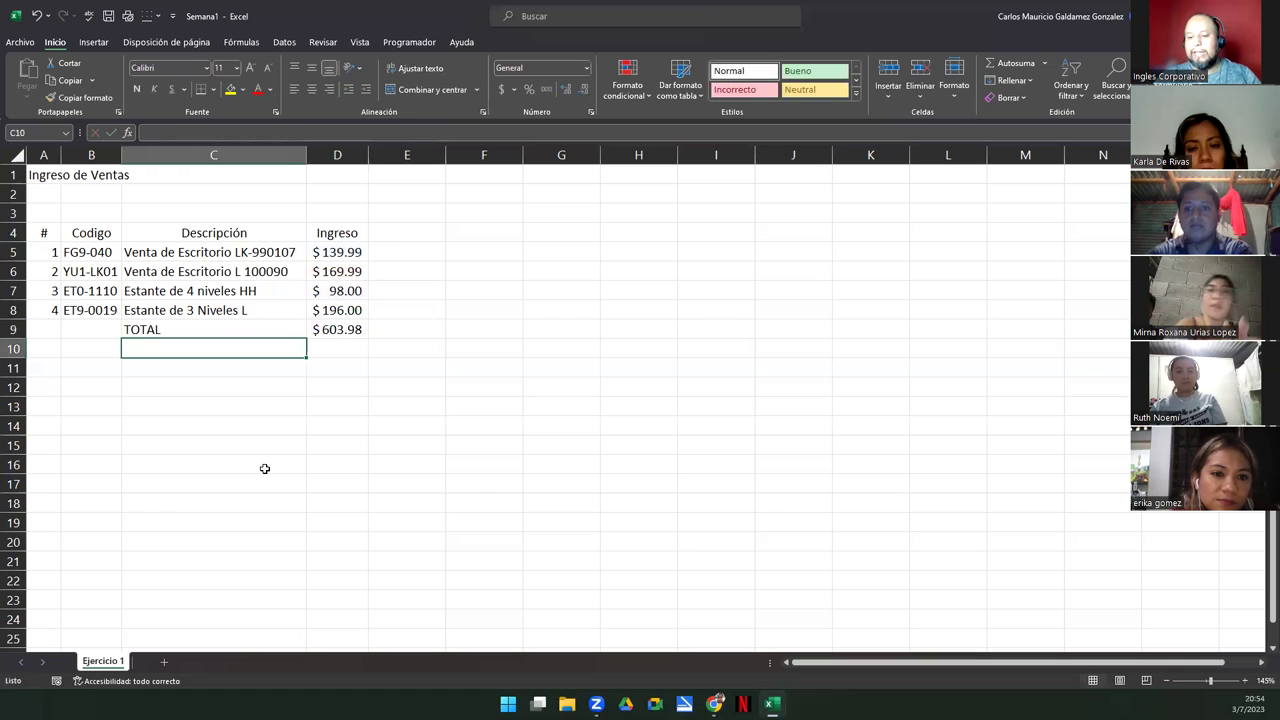
- Review the total formula in cell D9 against the sum of the incomes in D5 to D8
key("Up")
key("Right")
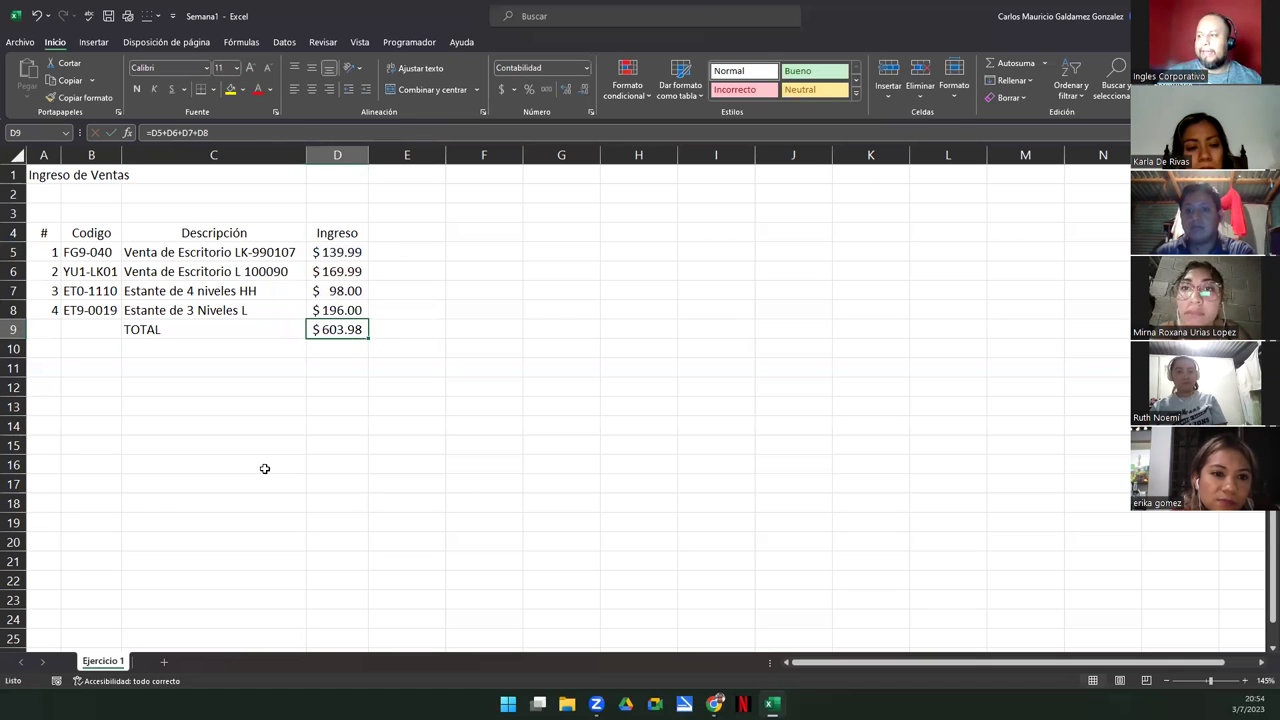
left_click_drag(335, 257, 352, 322)
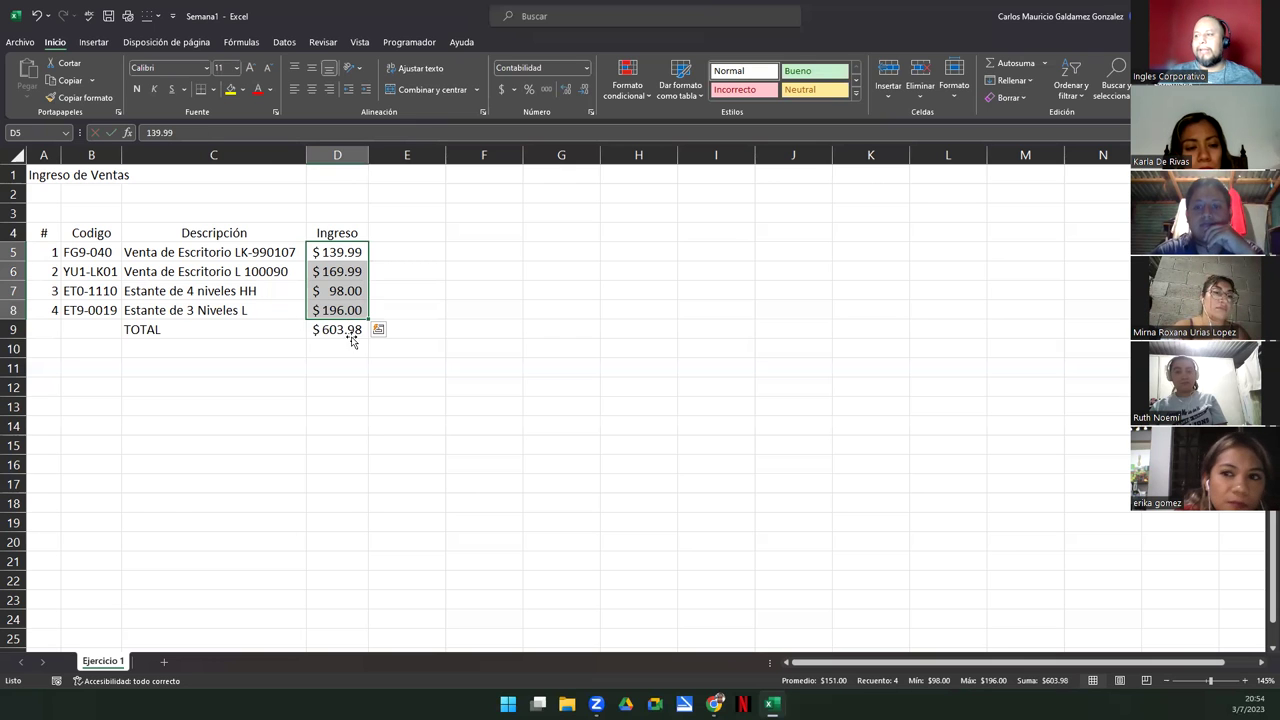
left_click(350, 334)
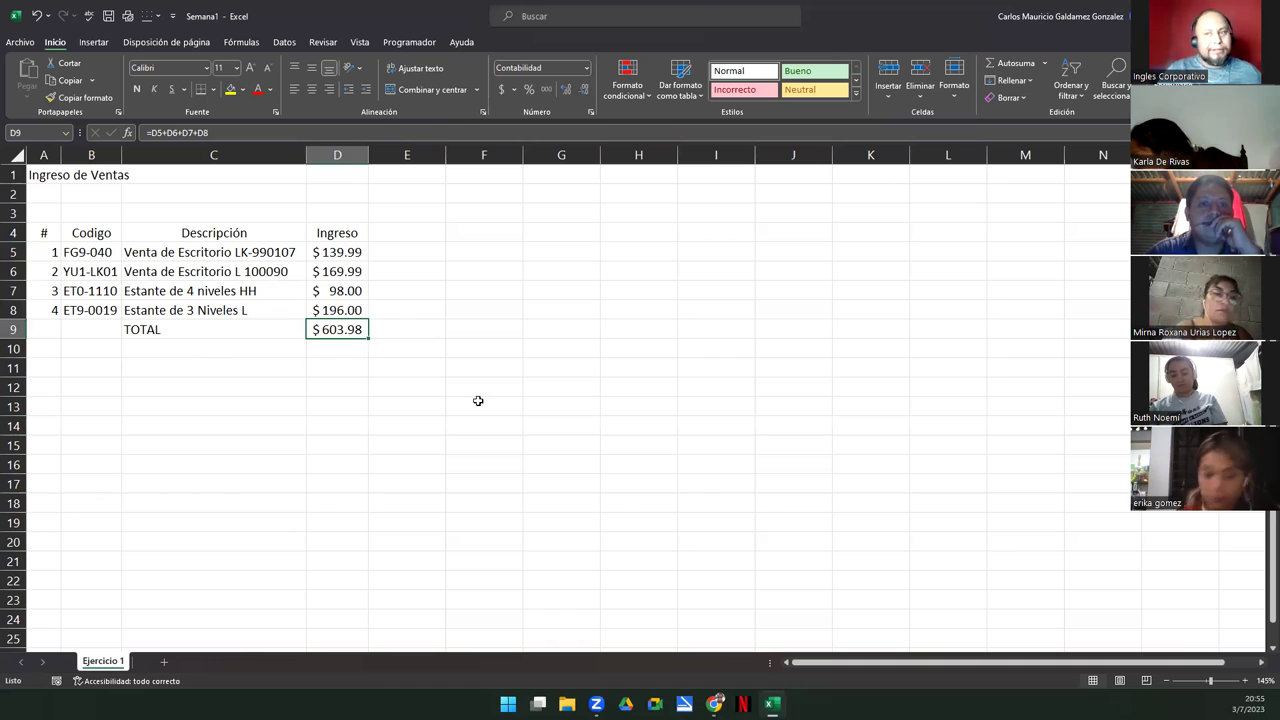
- Copy the whole sales table, cells A1 to D9, and paste the duplicate starting at cell A15
left_click_drag(40, 175, 352, 333)
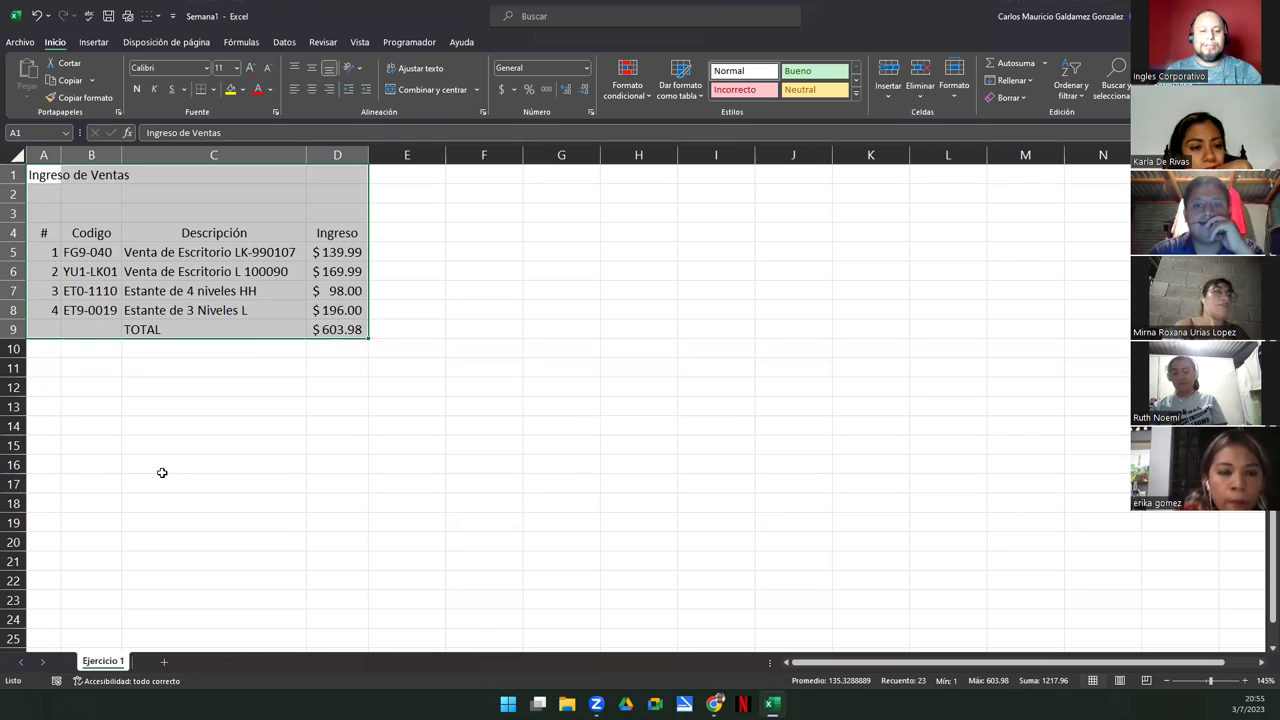
key("ctrl+c")
left_click(50, 448)
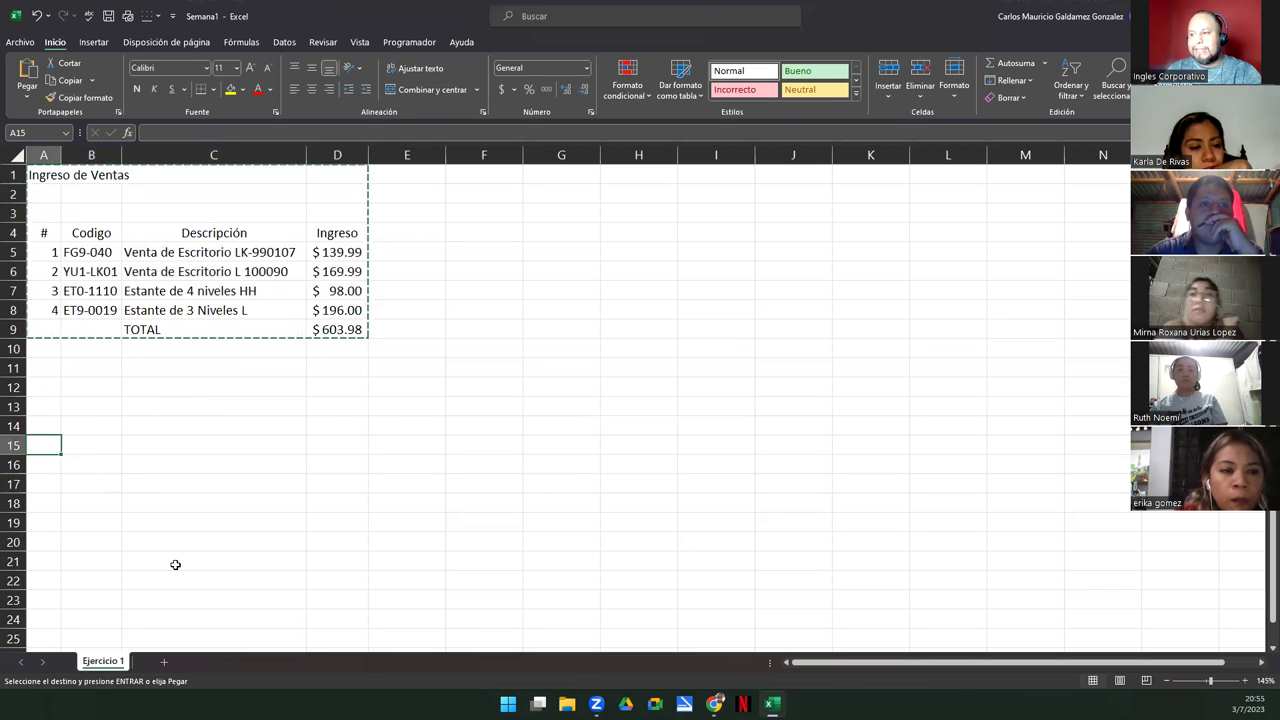
key("ctrl+v")
- Replace the word "Ingreso" with "Egreso" in the duplicated table's title in cell A15
double_click(56, 448)
double_click(56, 448)
left_click(13, 445)
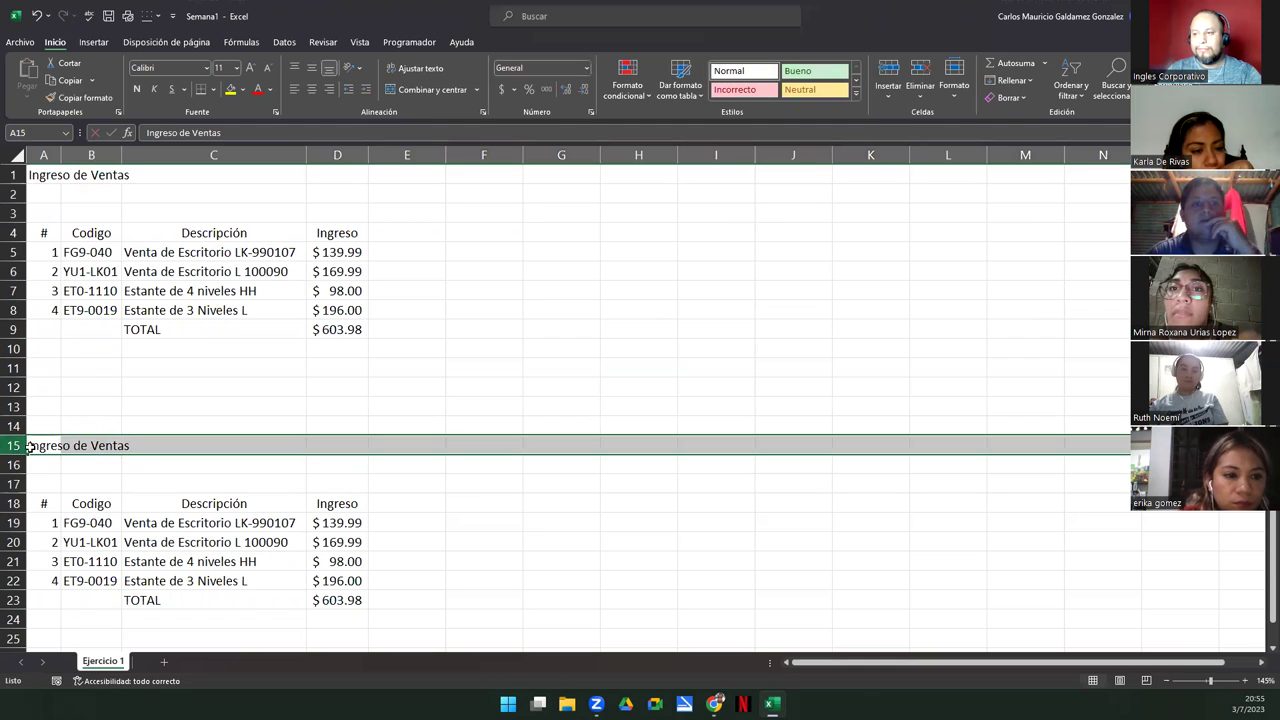
double_click(42, 450)
key("BackSpace")
key("BackSpace")
type("E")
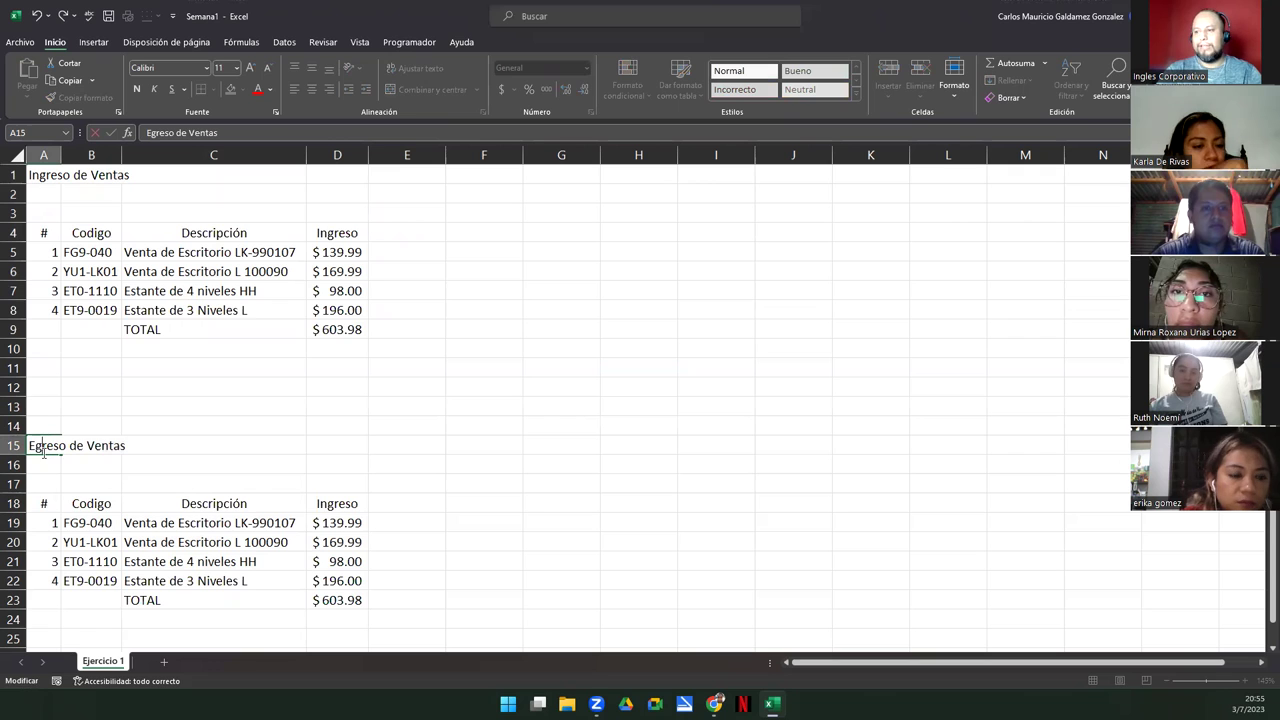
- Remove "de Ventas" from the title in cell A15, leaving only "Egreso"
key("End")
key("BackSpace")
key("BackSpace")
key("BackSpace")
key("BackSpace")
key("BackSpace")
key("BackSpace")
key("BackSpace")
key("BackSpace")
key("BackSpace")
key("BackSpace")
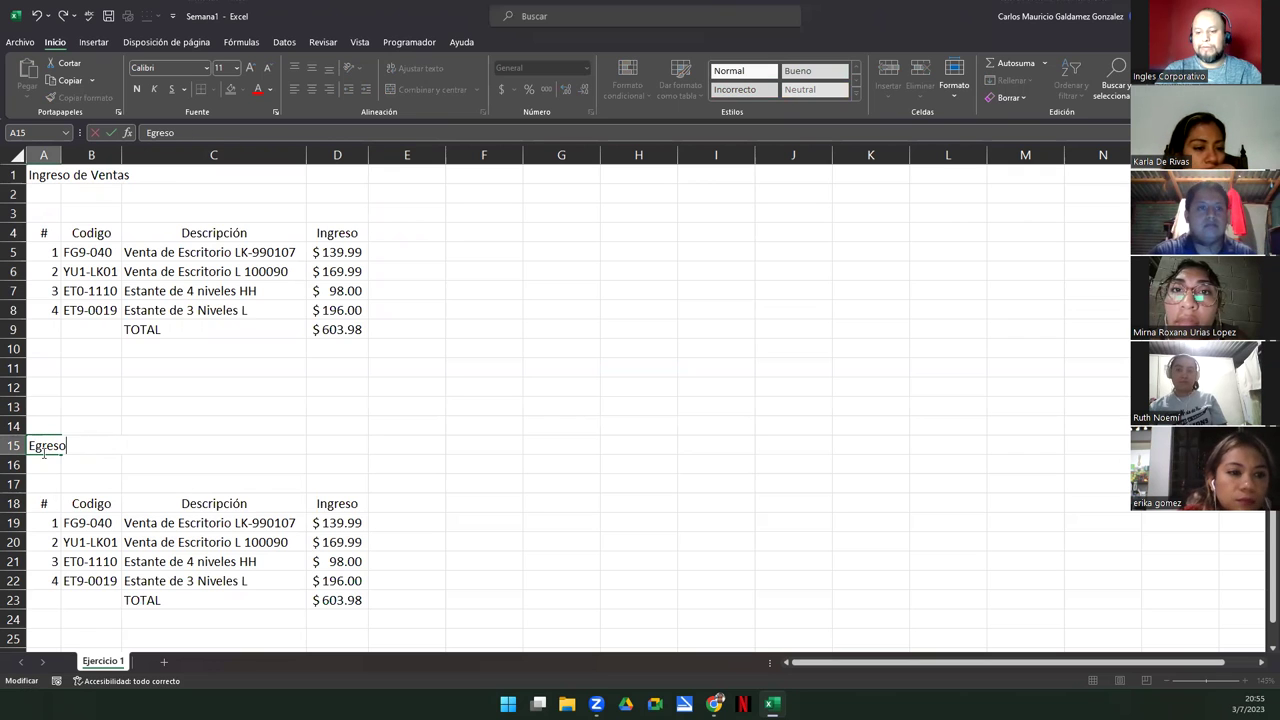
key("Return")
- Make the title in cell A15 plural so it reads "Egresos"
left_click(44, 451)
key("F2")
type("a")
key("BackSpace")
type("s")
key("Return")
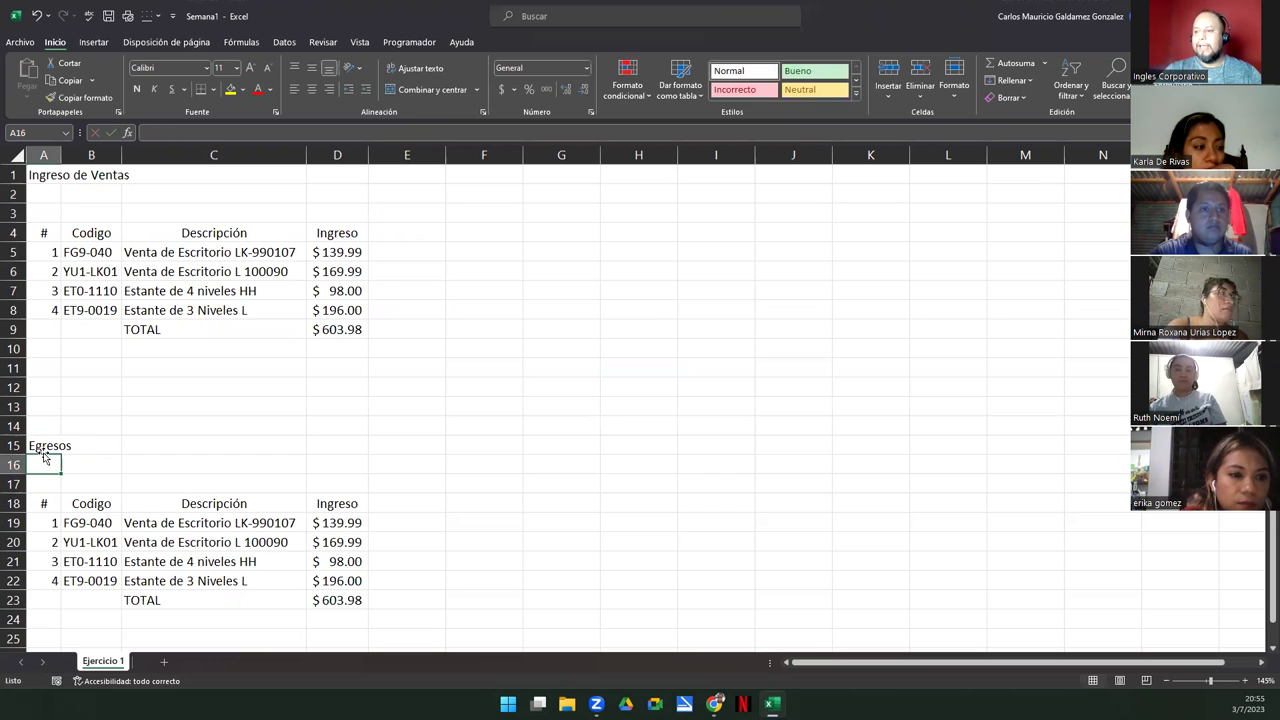
- Clear the copied codes, descriptions and amounts from cells B19 to D22 of the Egresos table
left_click_drag(88, 522, 247, 578)
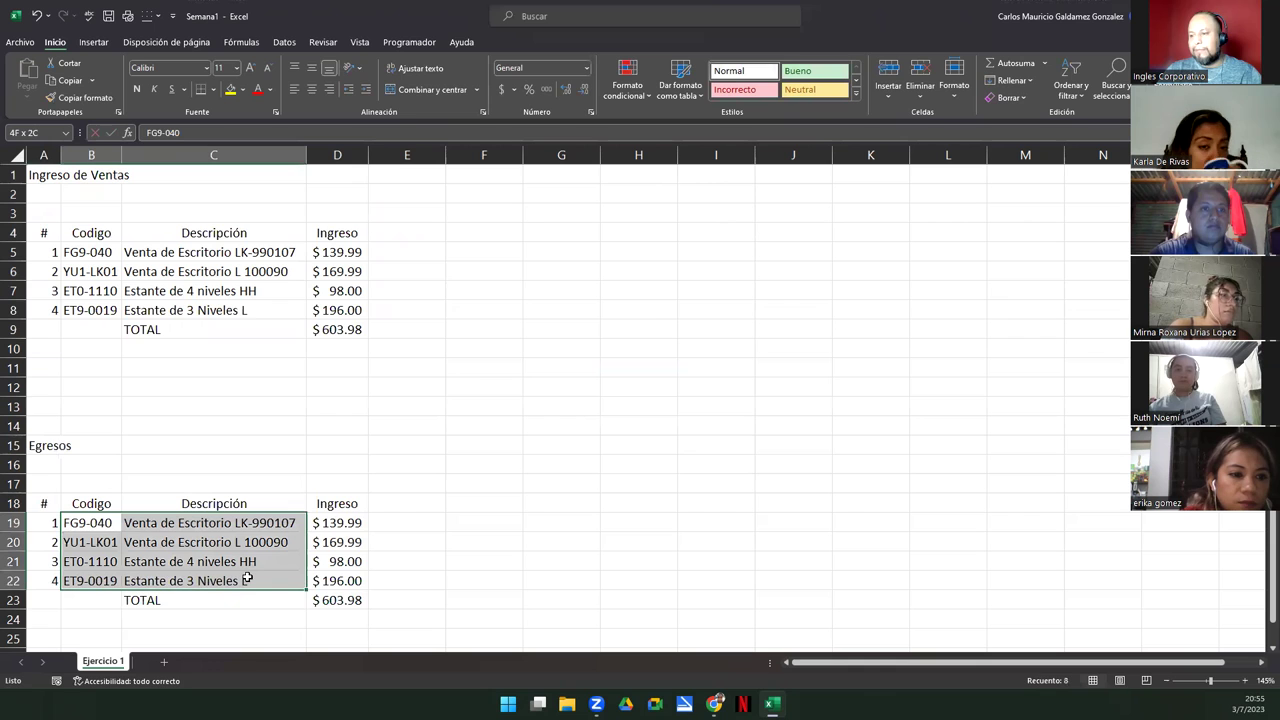
key("Delete")
left_click_drag(331, 523, 359, 578)
key("Delete")
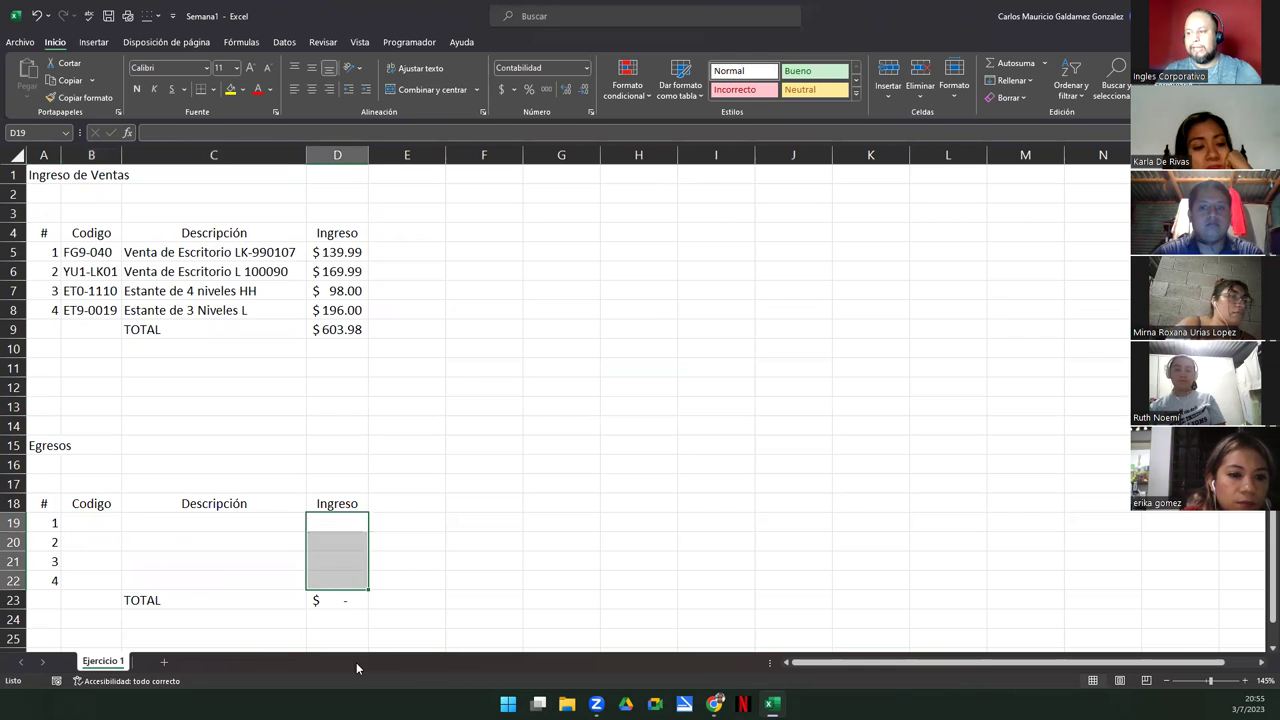
- Examine the emptied ranges of the Egresos table and compare its total formula in D23 with the one in D9
left_click(130, 521)
left_click(108, 530)
left_click_drag(108, 530, 243, 577)
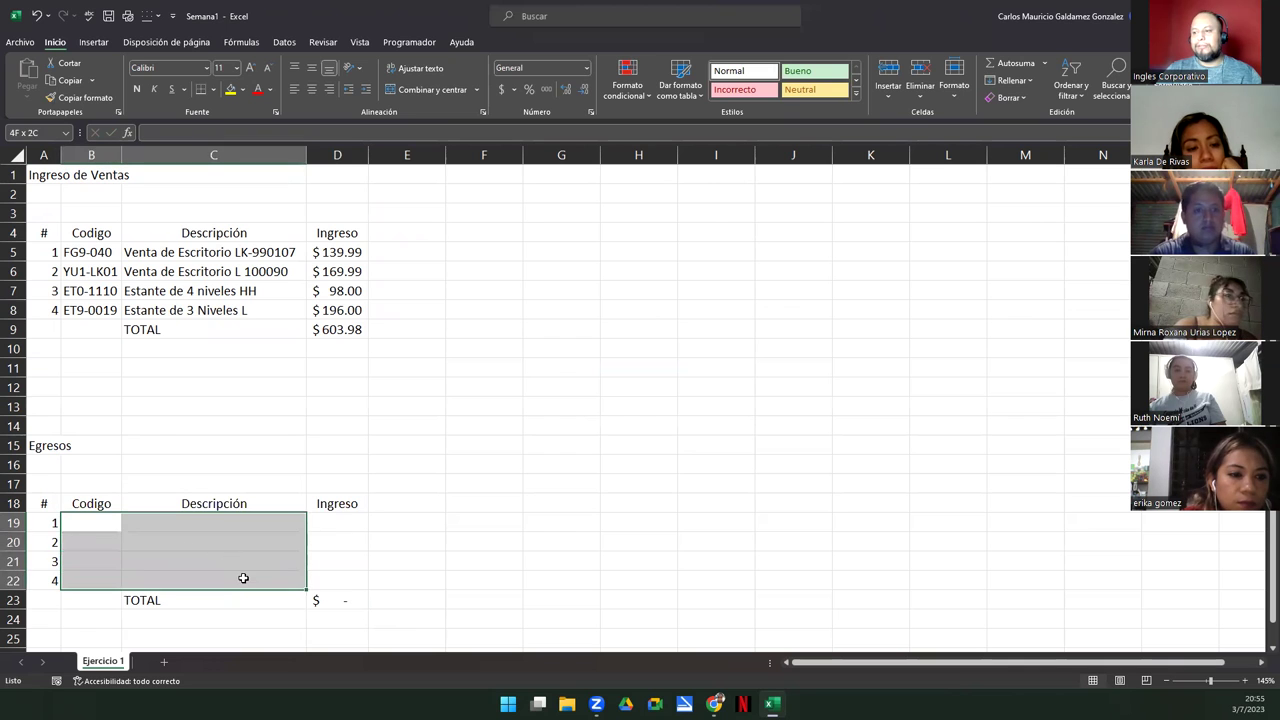
left_click(322, 522)
left_click_drag(334, 547, 343, 580)
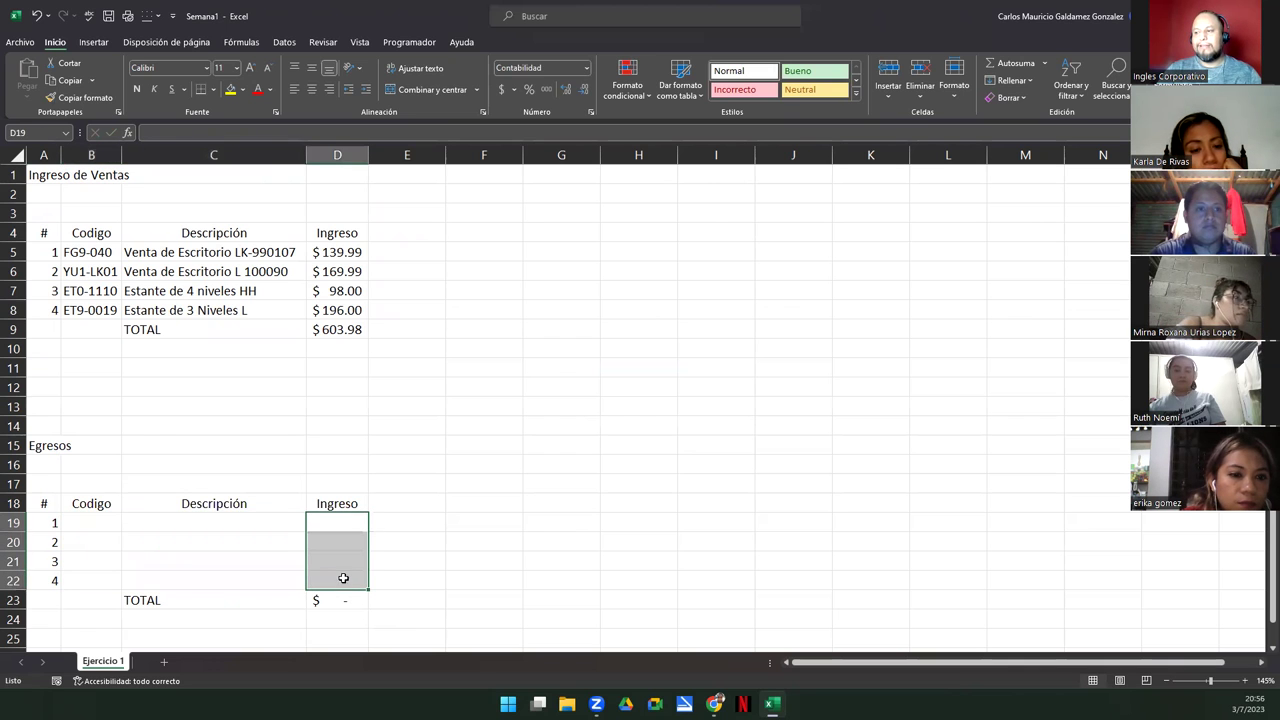
left_click(342, 600)
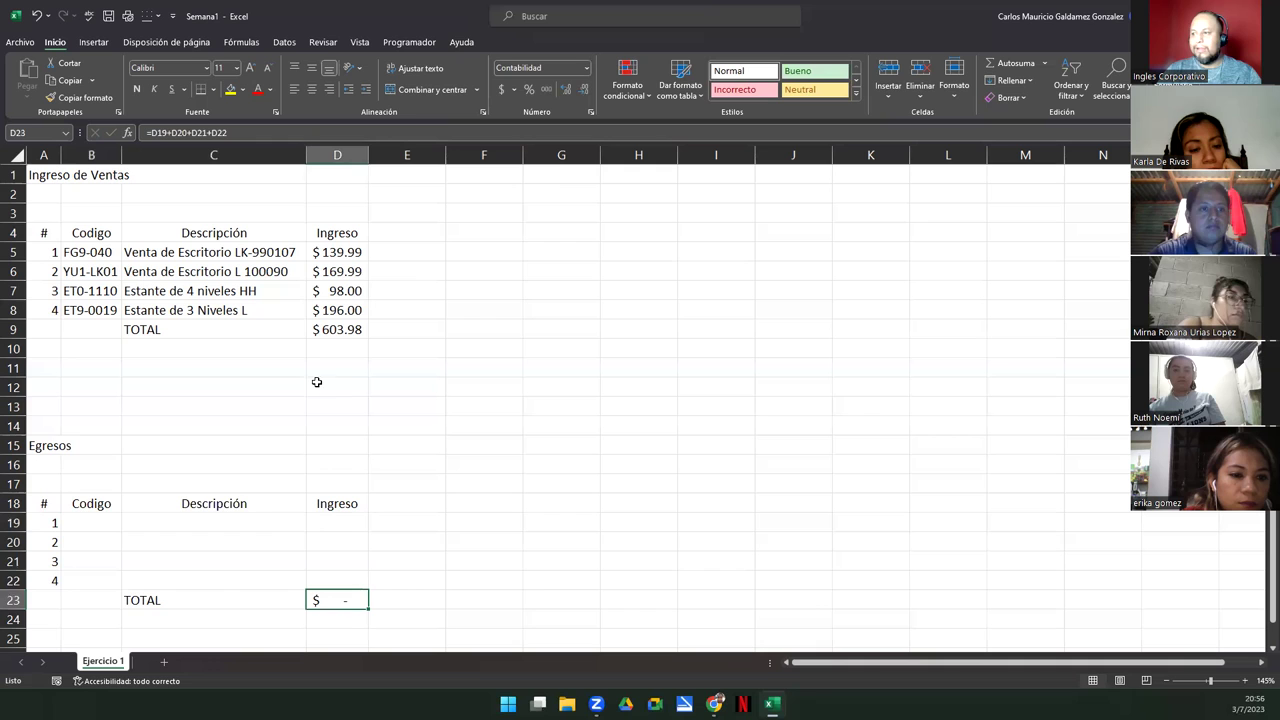
left_click(327, 327)
left_click(337, 600)
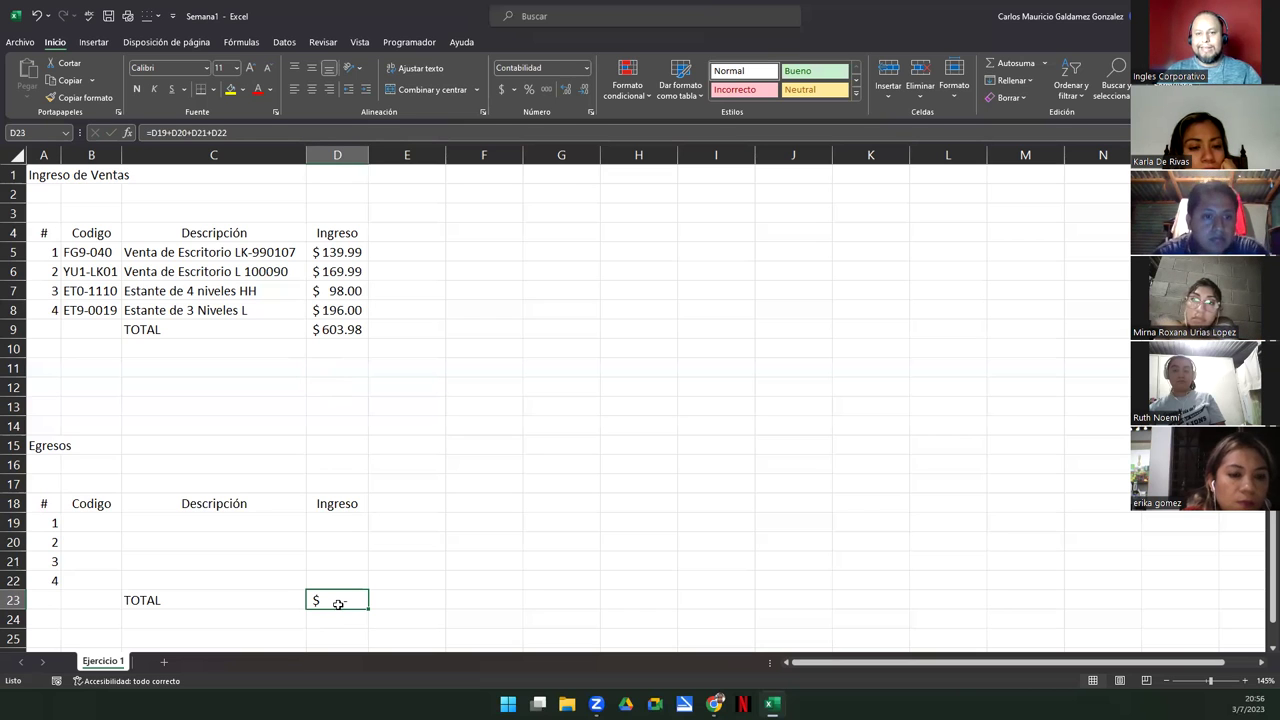
- Enter the label "Residuo" in cell F11, beside the two tables
left_click(477, 367)
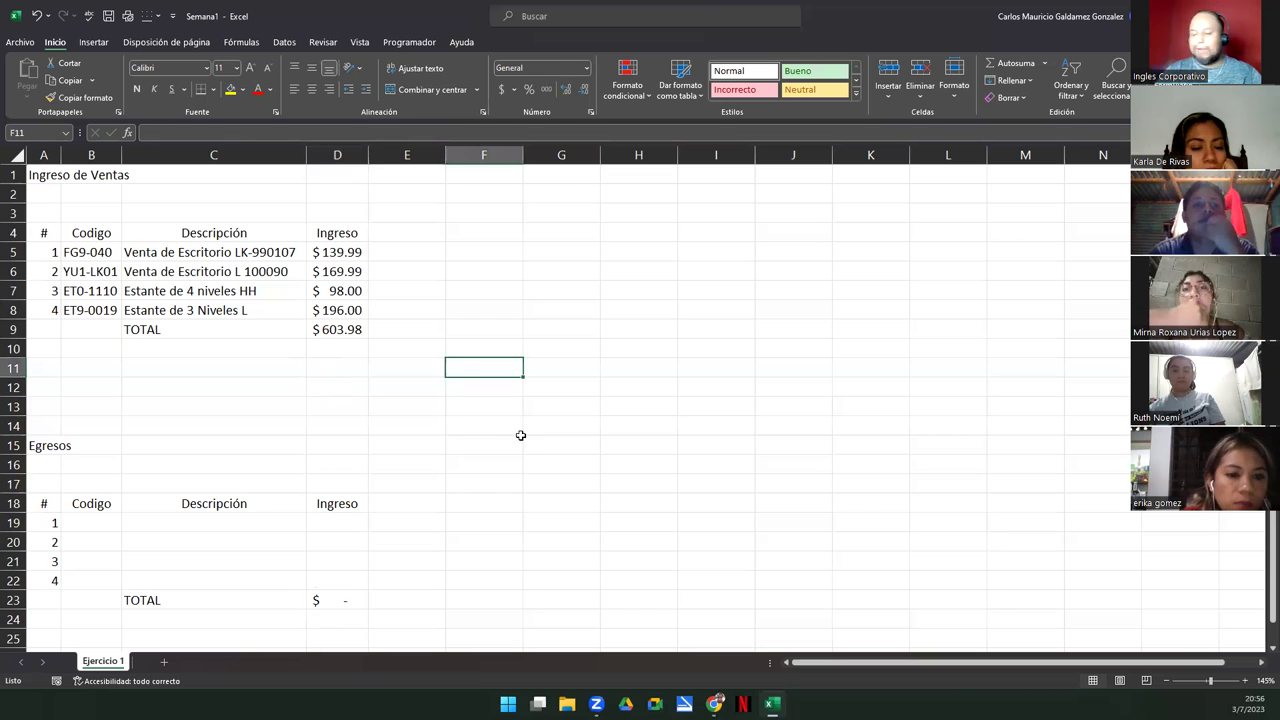
type("R")
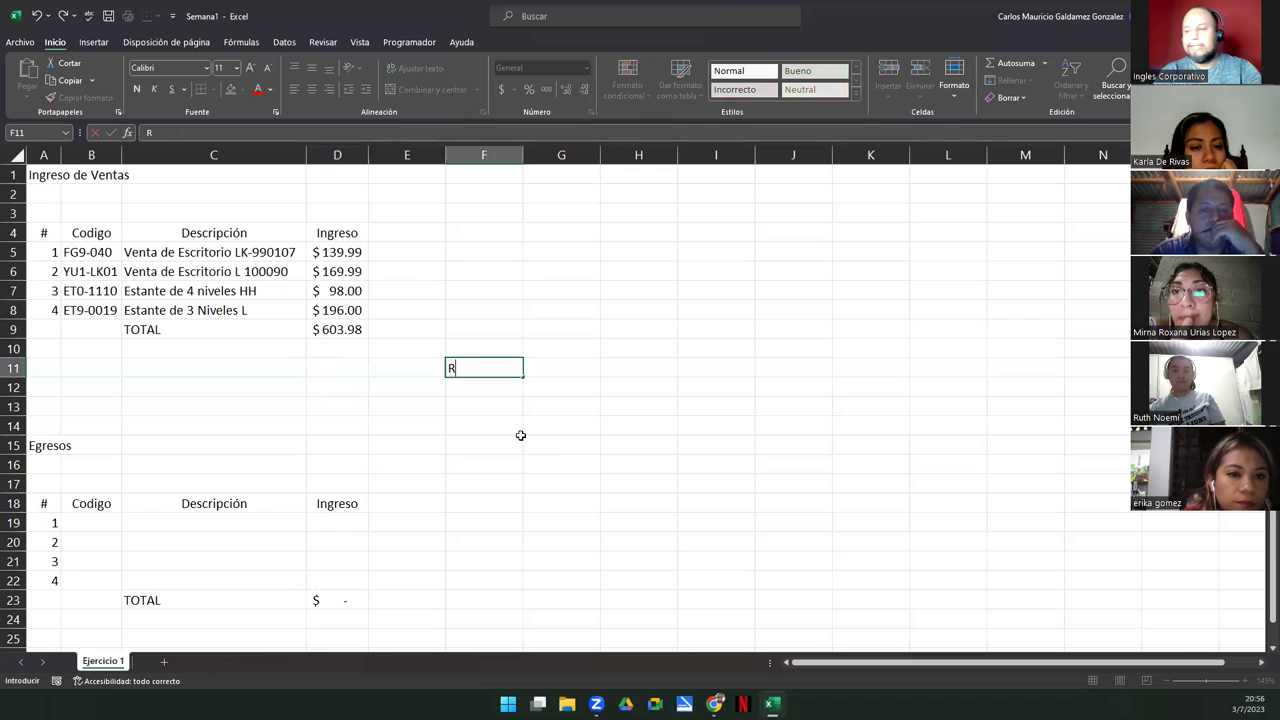
type("esiduo")
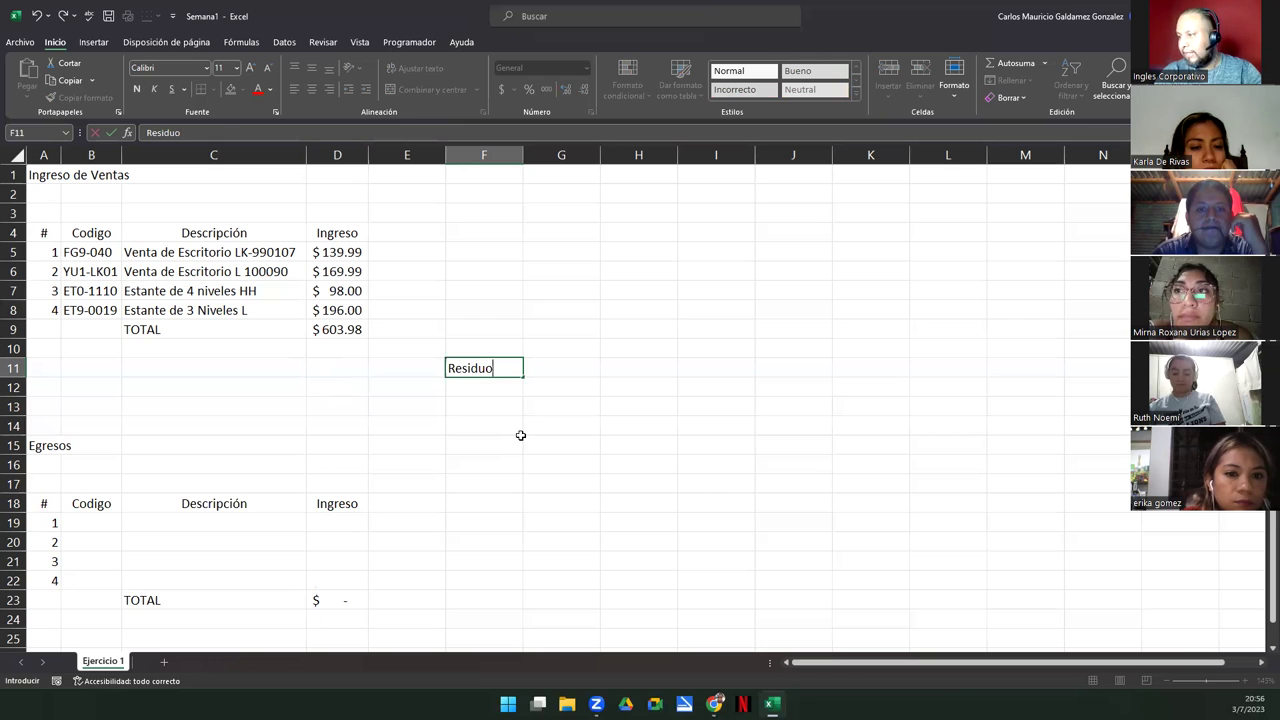
key("Tab")
- Calculate the difference between the two table totals in cell G11 with the formula =D9-D23
type("=")
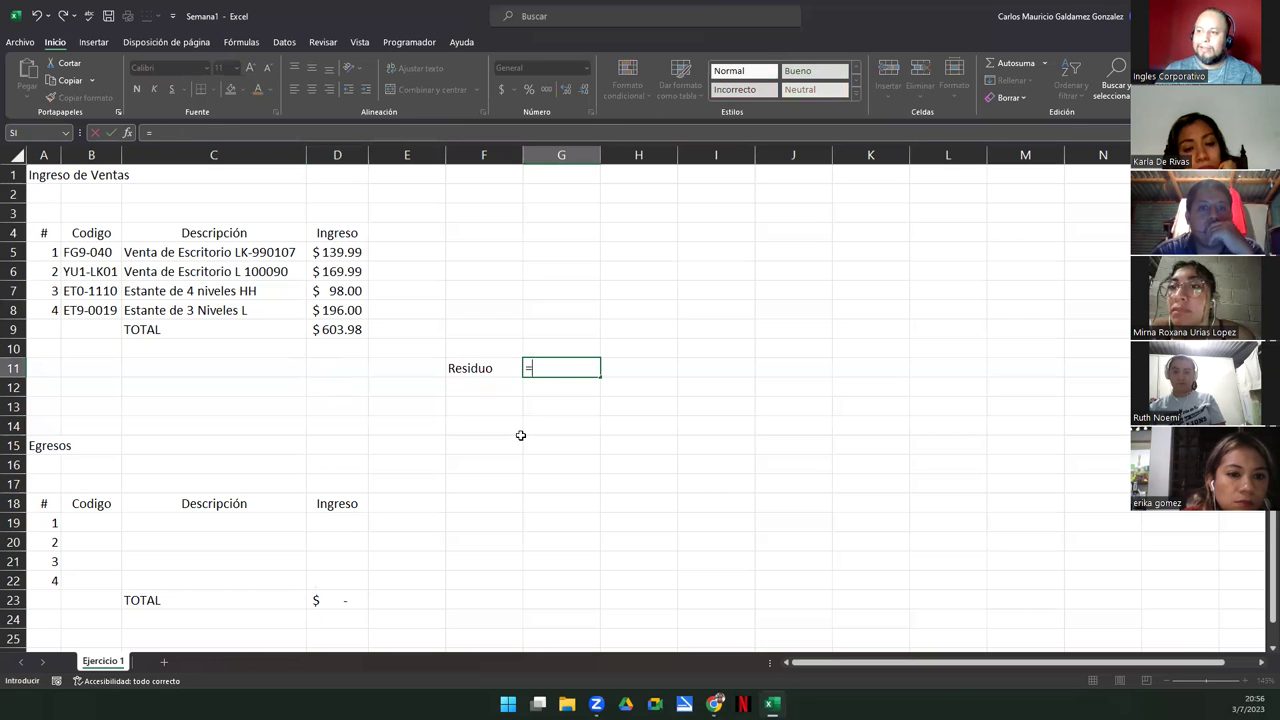
left_click(316, 329)
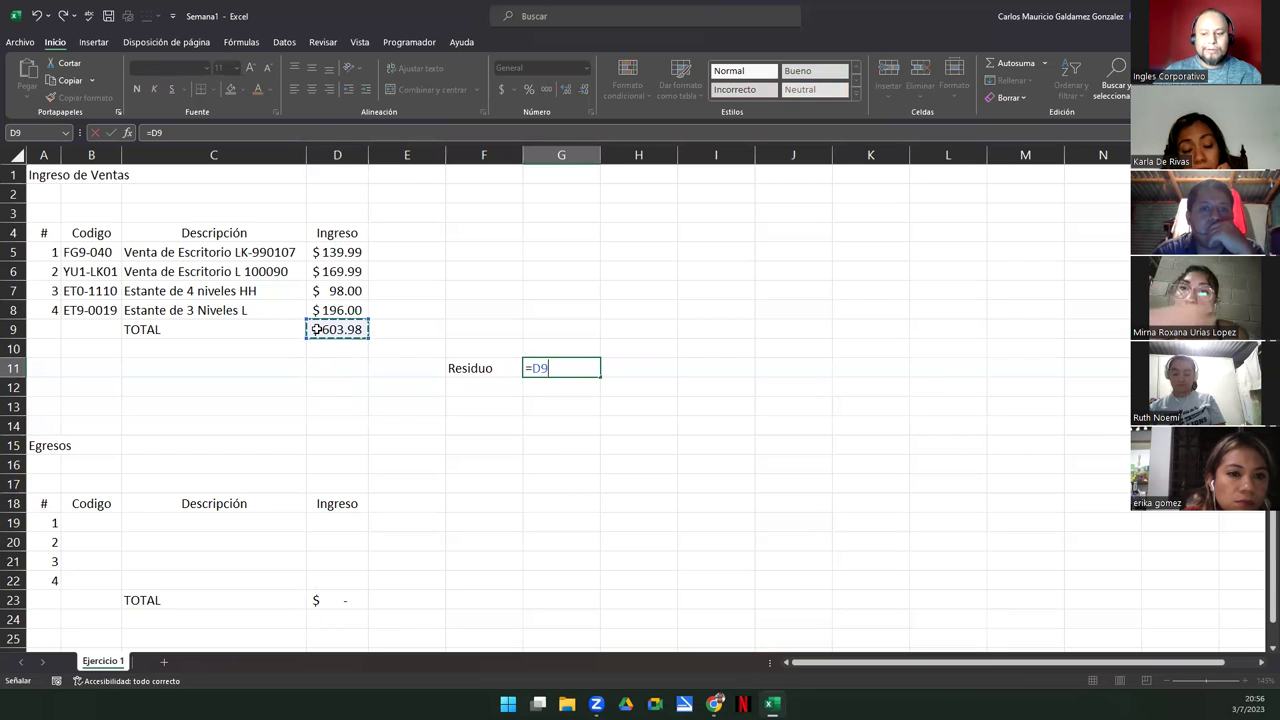
type("-")
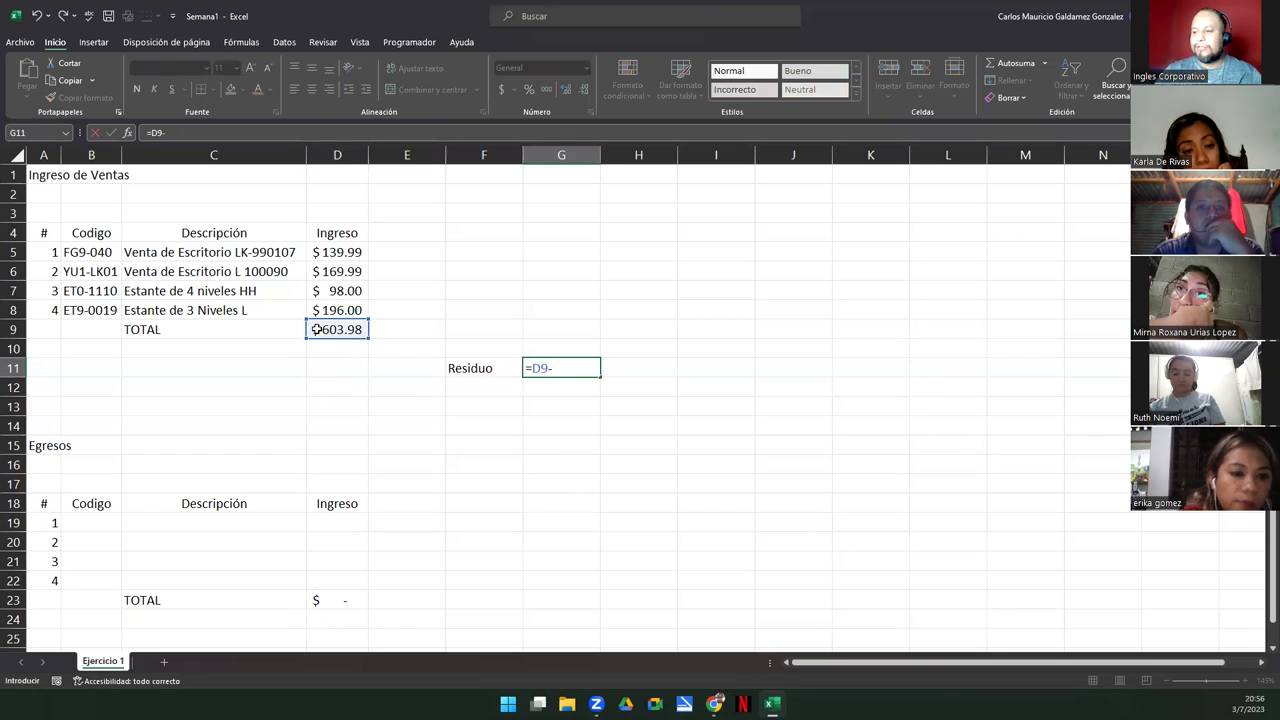
left_click(317, 598)
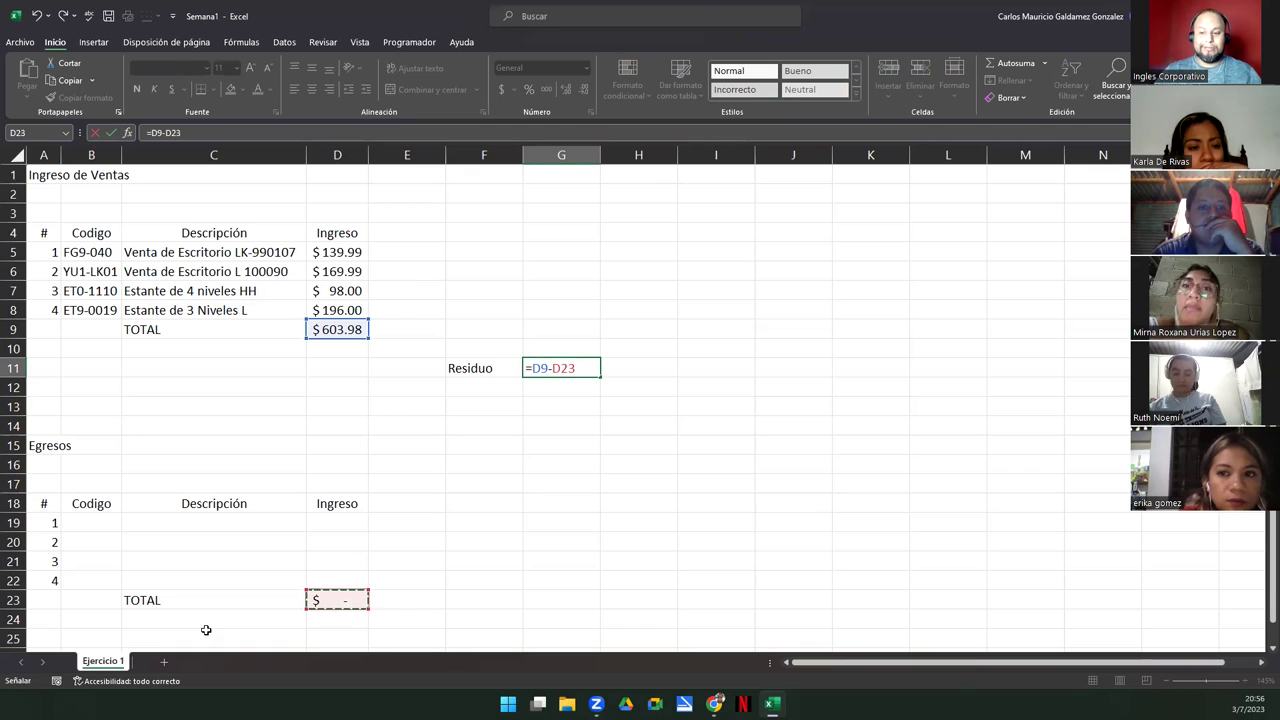
key("ctrl+Return")
key("Left")
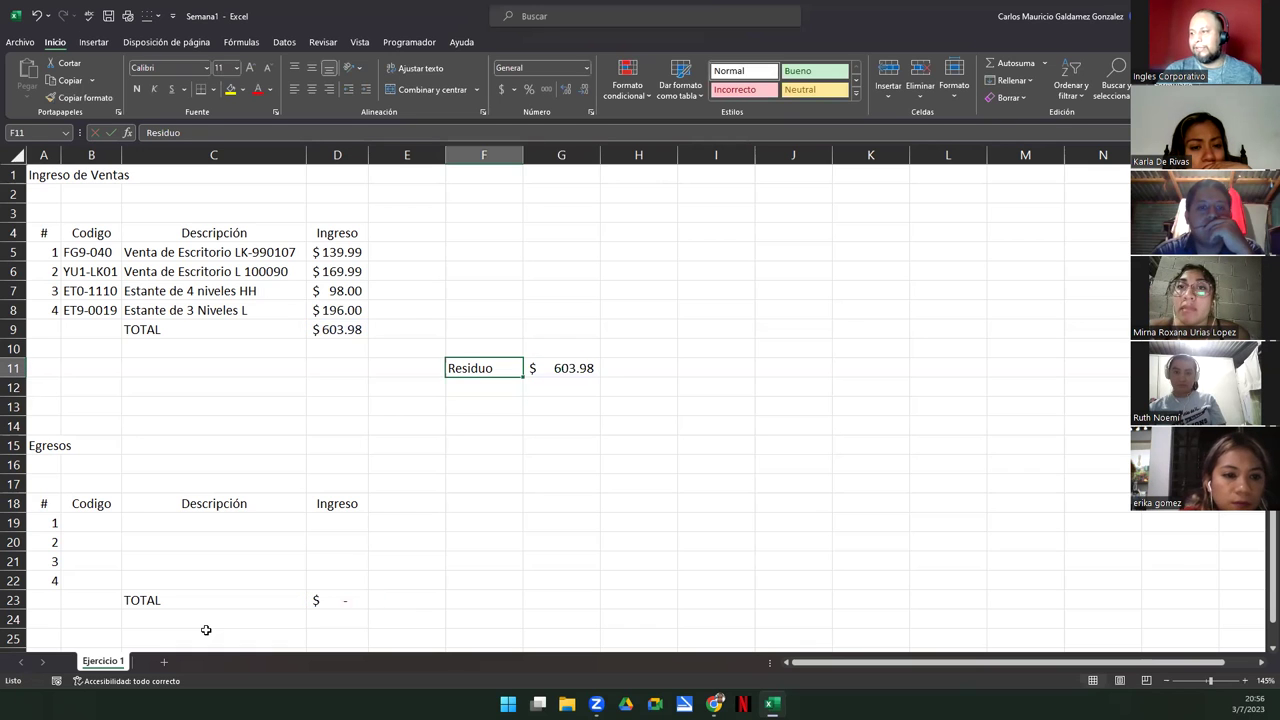
- Enter the expense amounts 60, 180 and 60 in cells D19 to D21 of the Egresos table
left_click(335, 522)
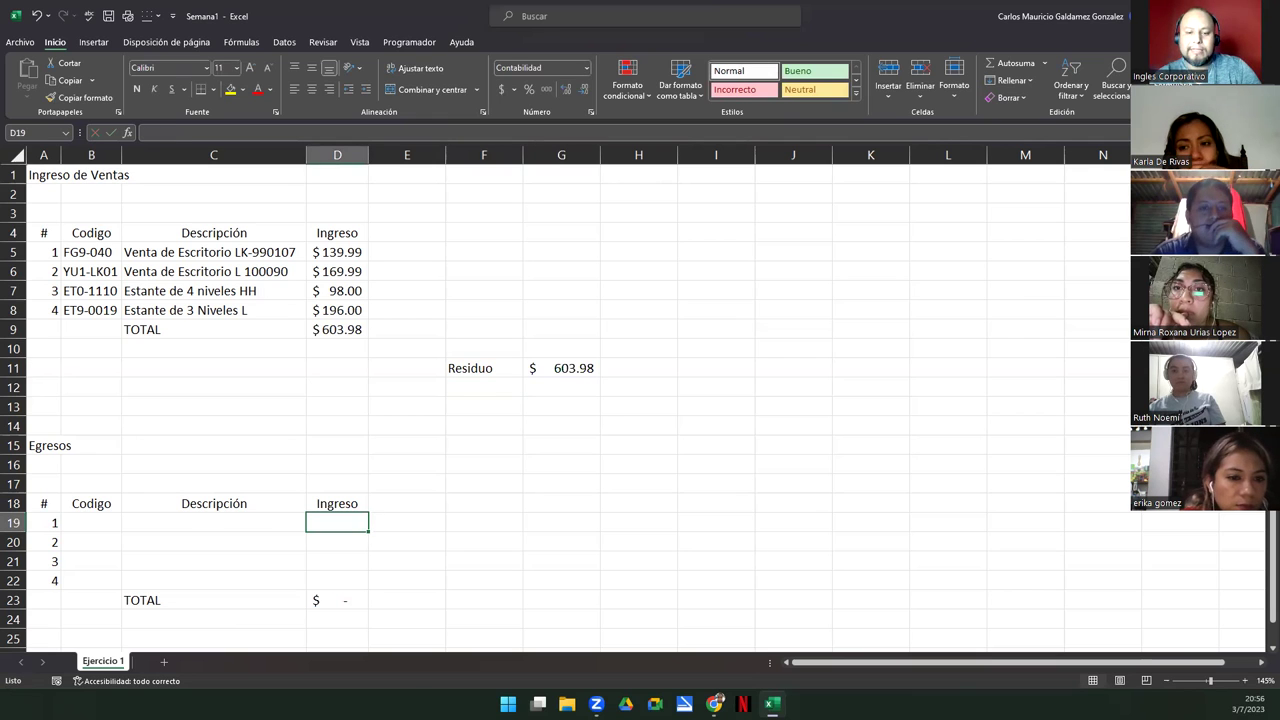
type("60")
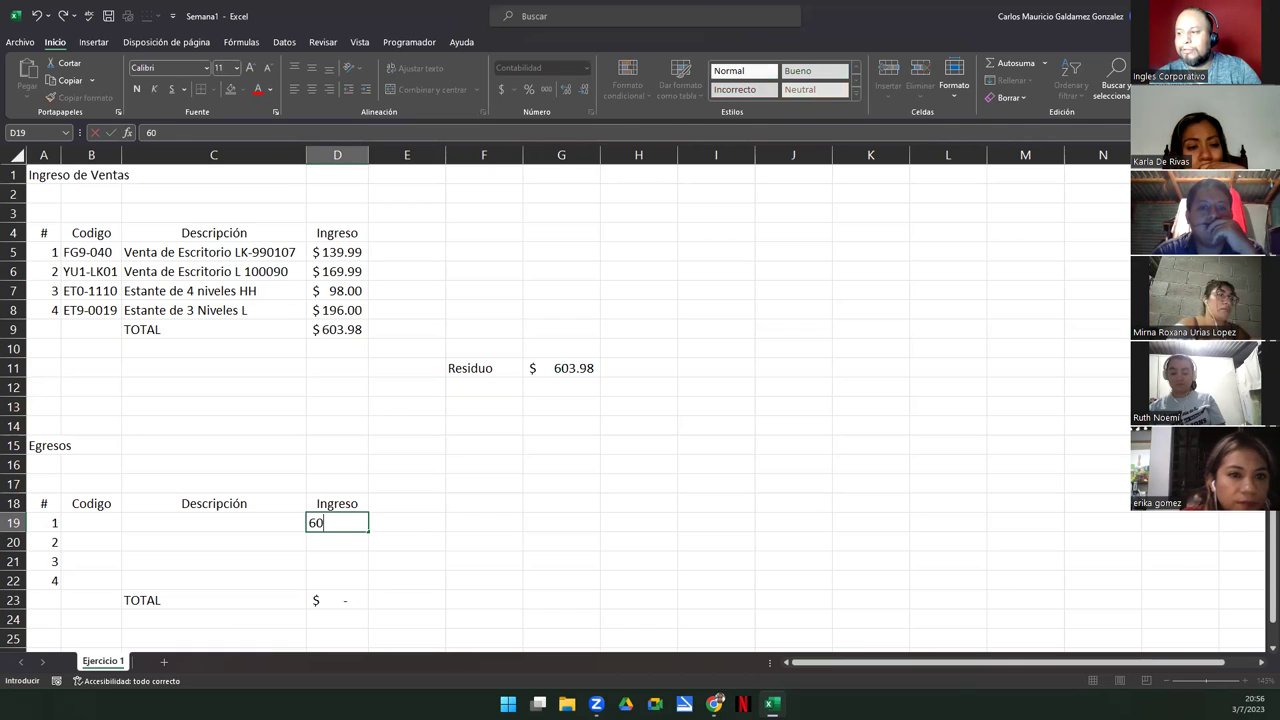
key("Return")
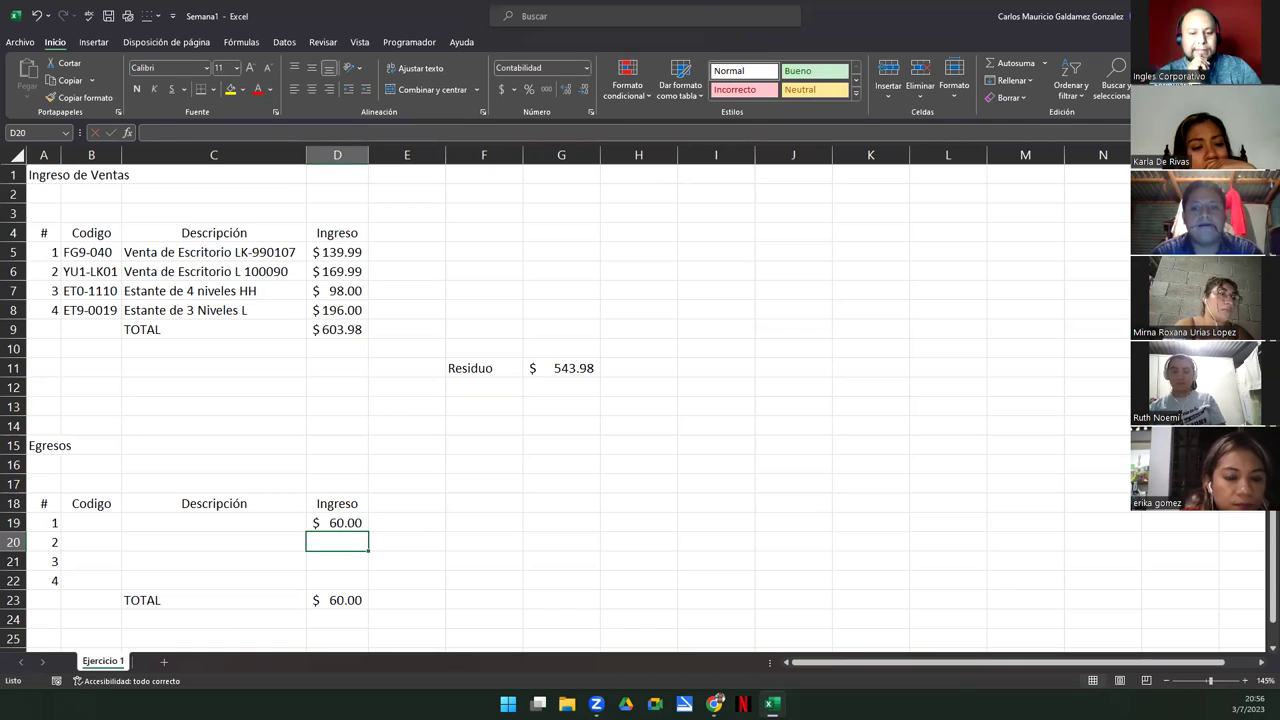
type("180")
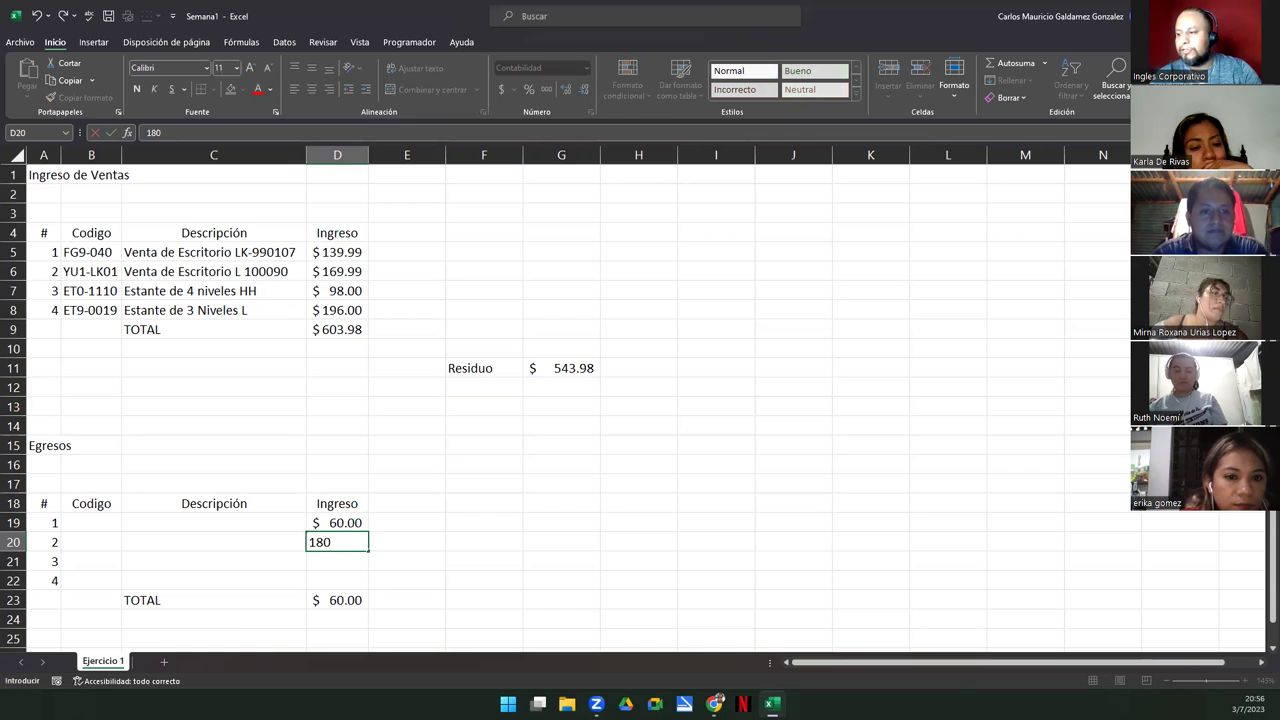
key("Return")
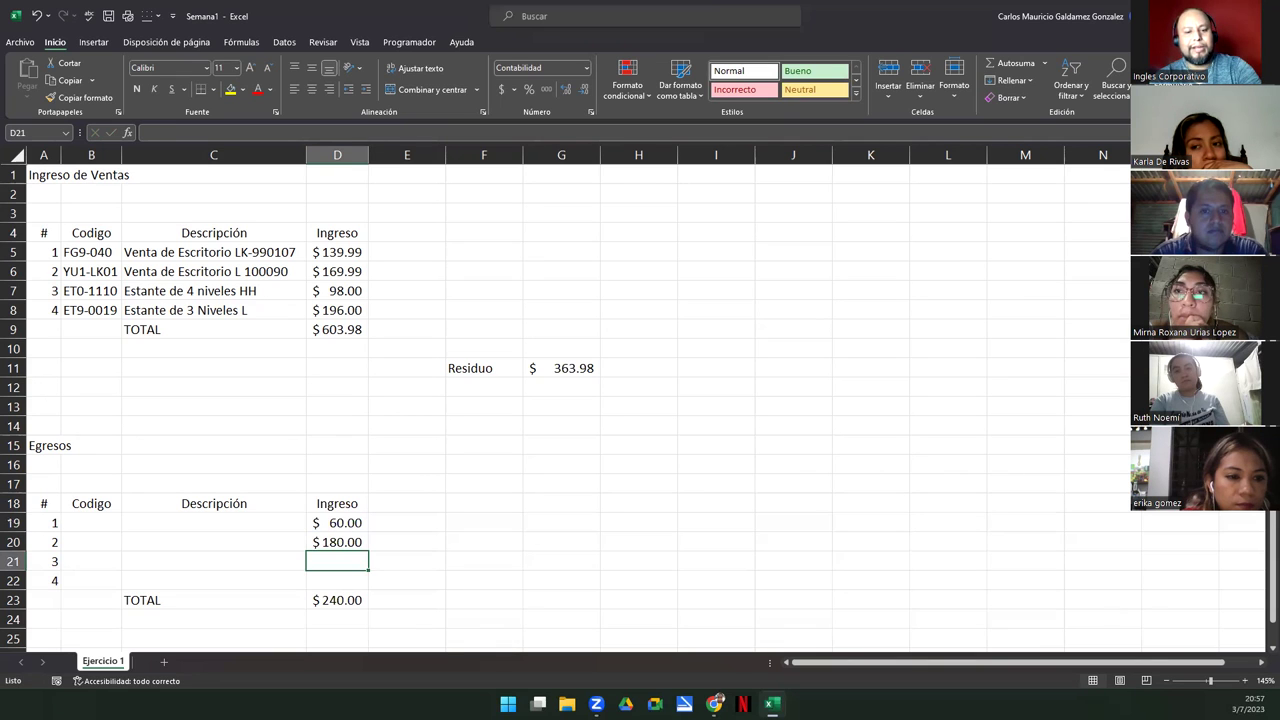
type("60")
key("Return")
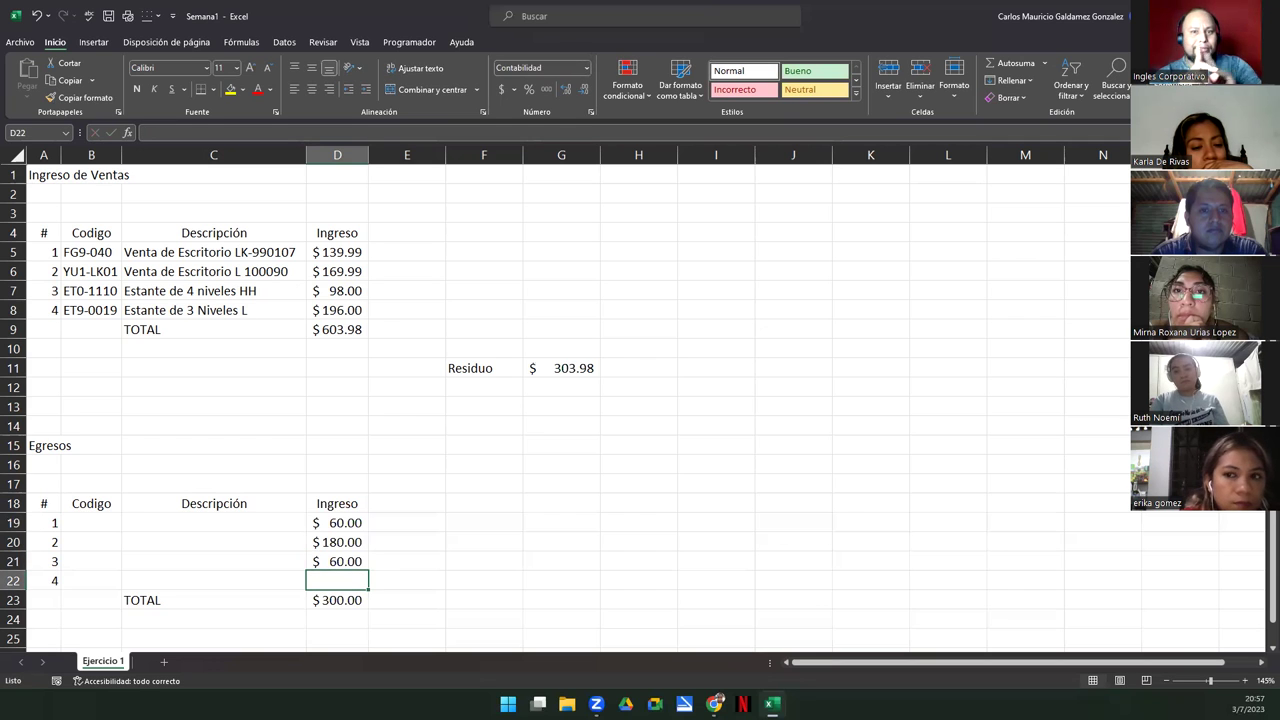
- Review the Residuo formula in G11 against the income total in D9 and the expense amounts in D19 to D22
left_click(556, 365)
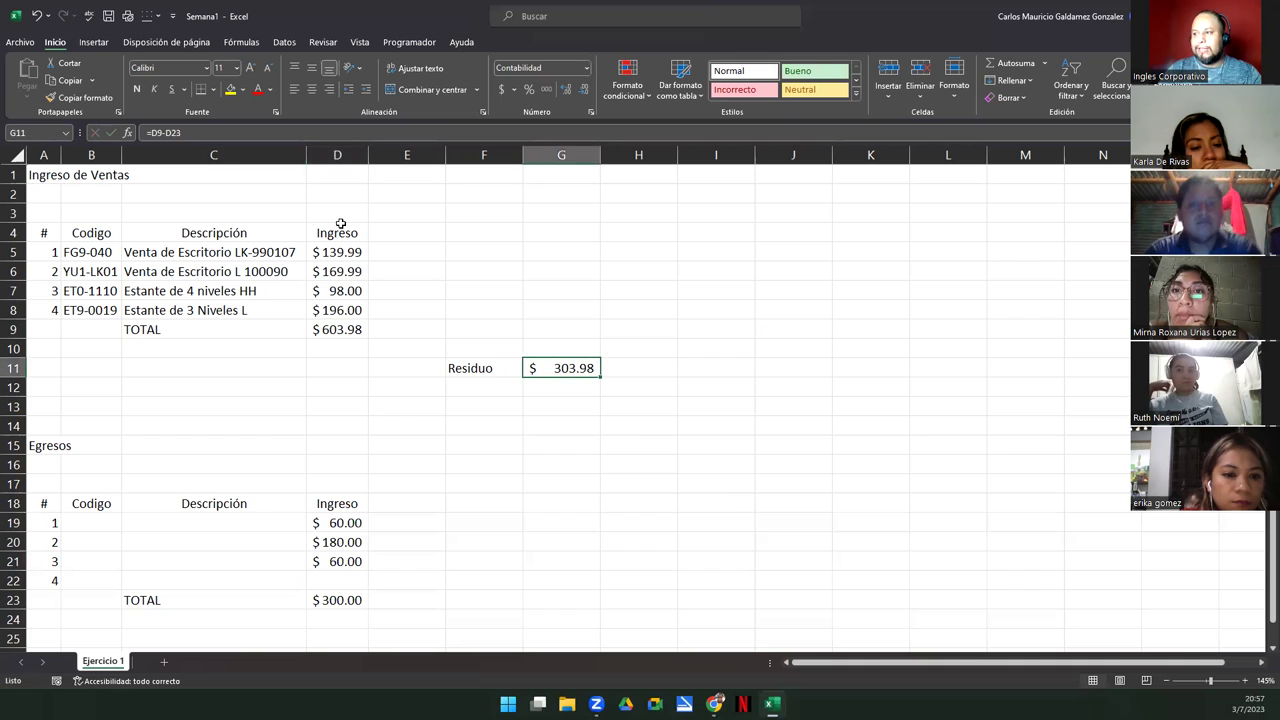
left_click_drag(330, 252, 340, 312)
left_click(338, 329)
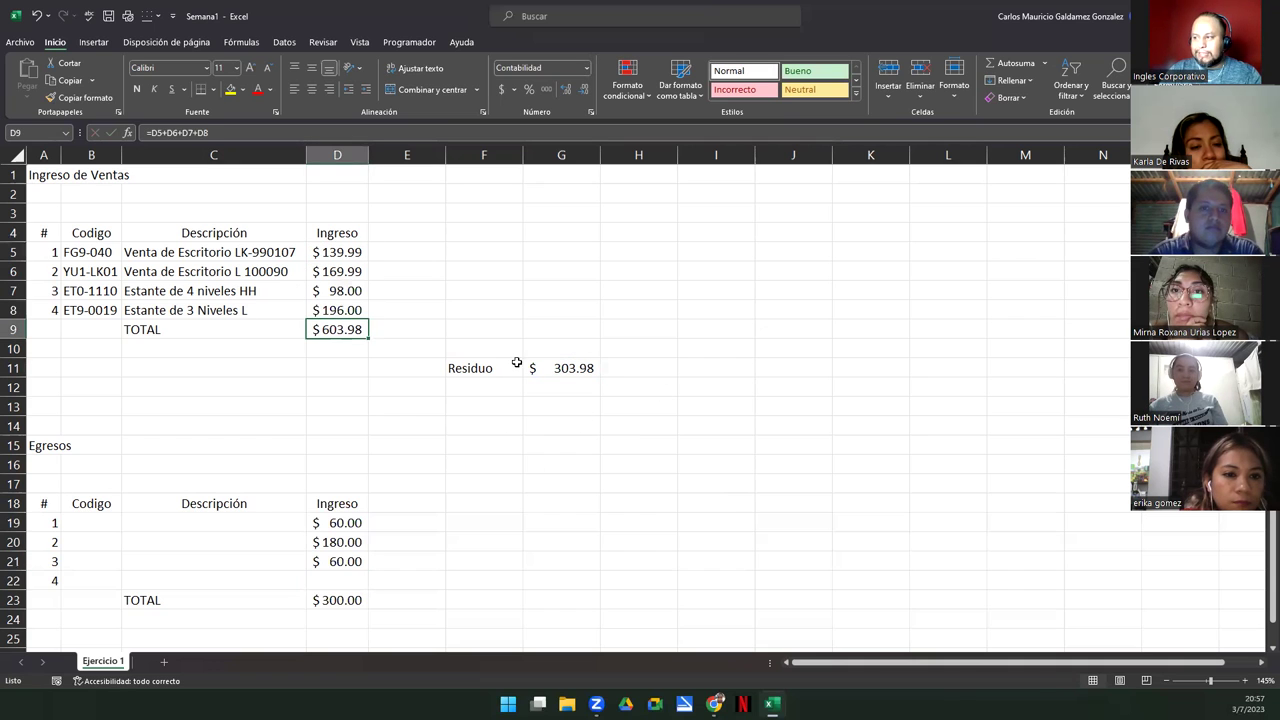
left_click(337, 483)
left_click_drag(337, 522, 330, 565)
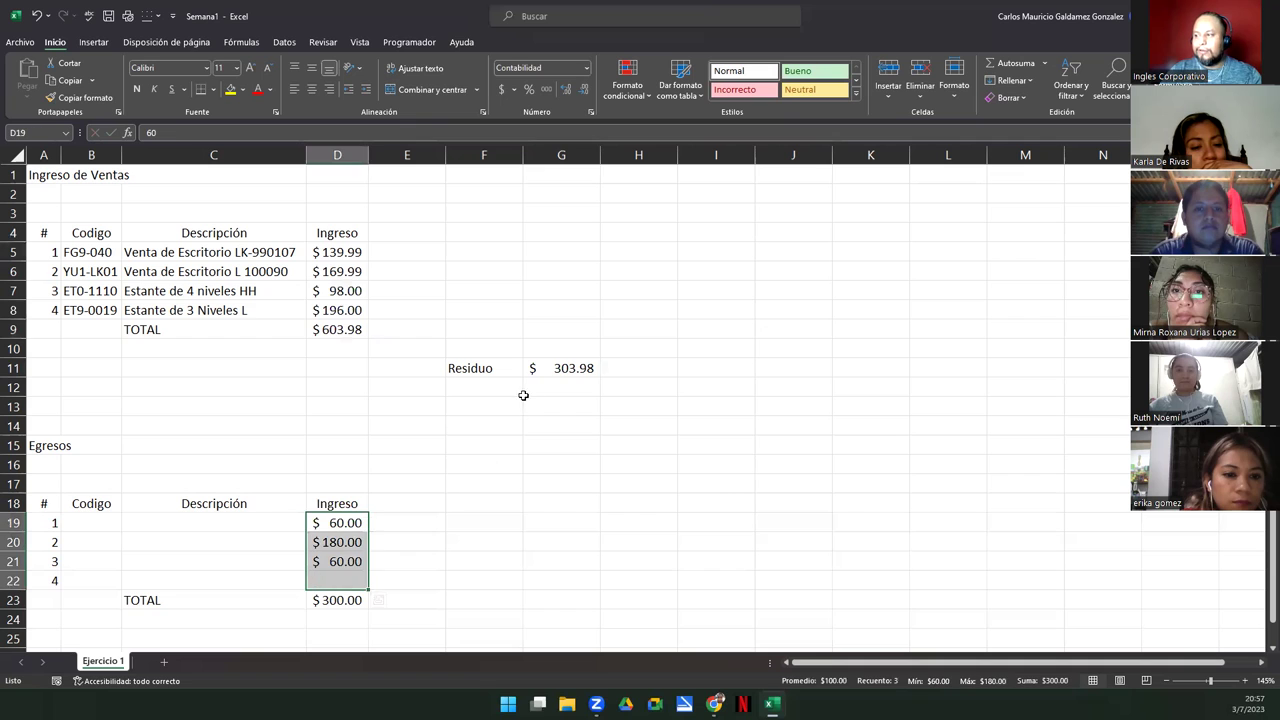
left_click(563, 371)
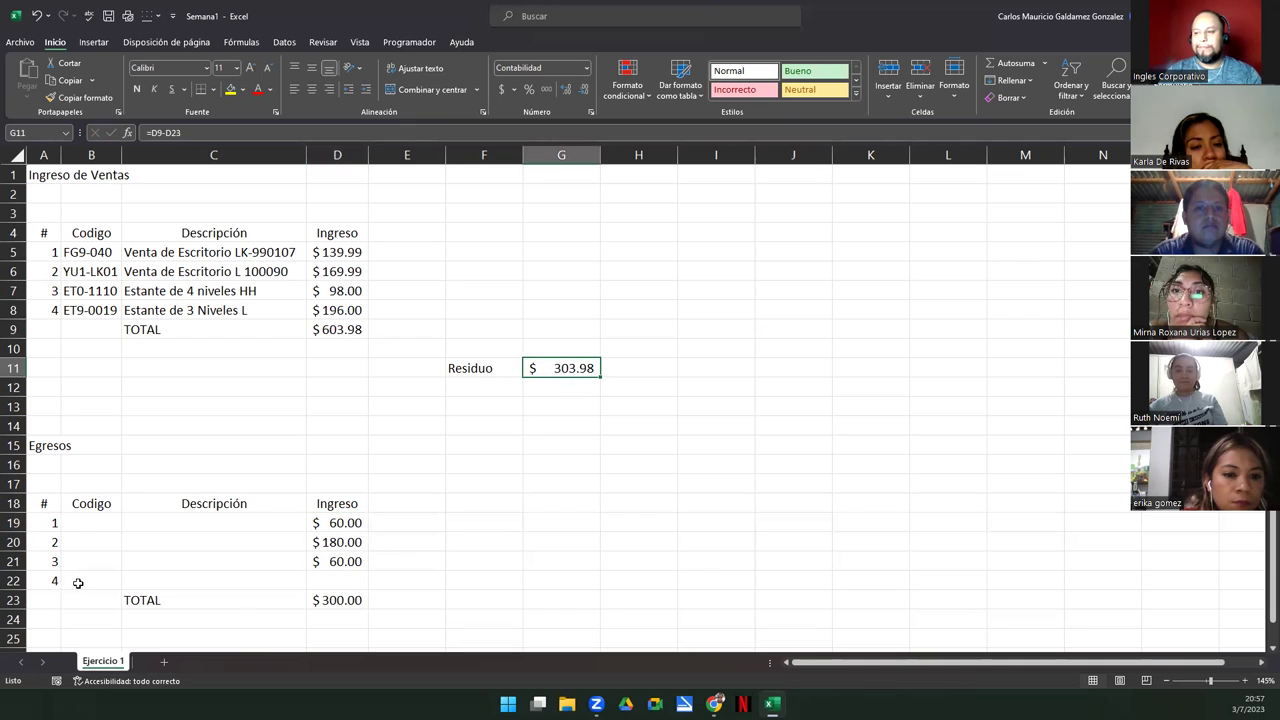
- Enter the description "Mantenimiento de Impresora" for the first expense in cell C19
left_click(78, 525)
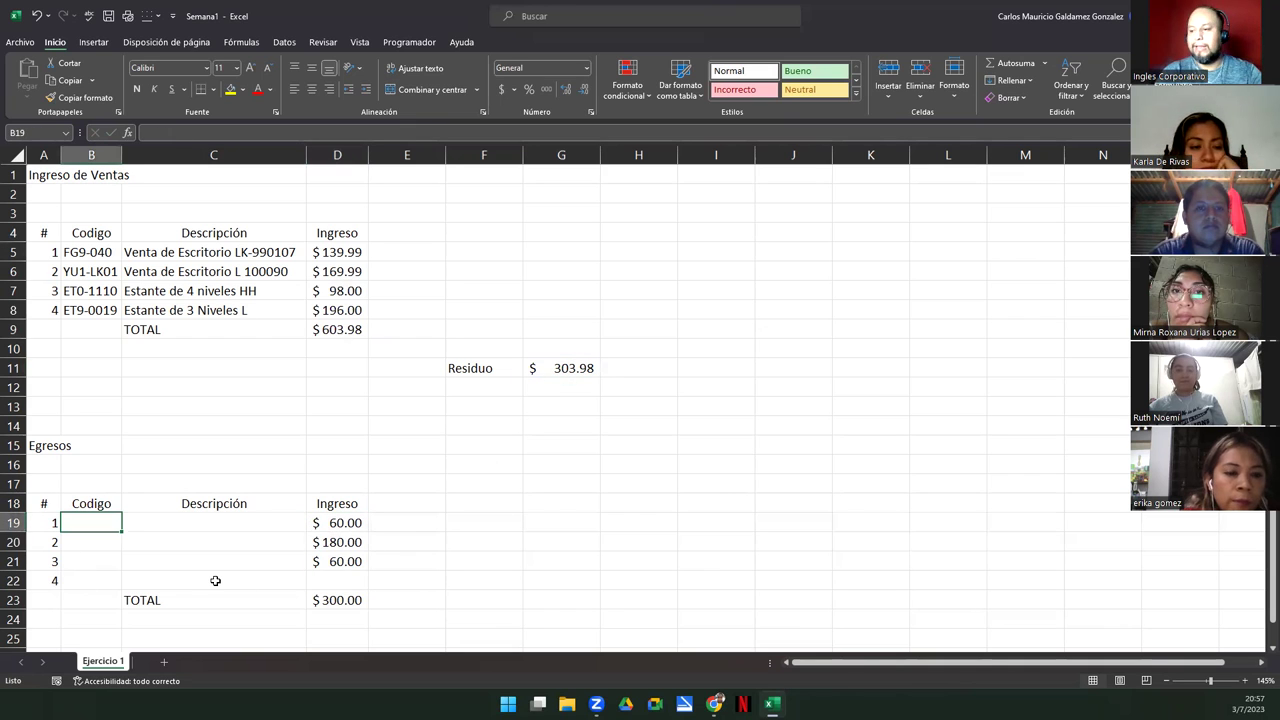
key("Right")
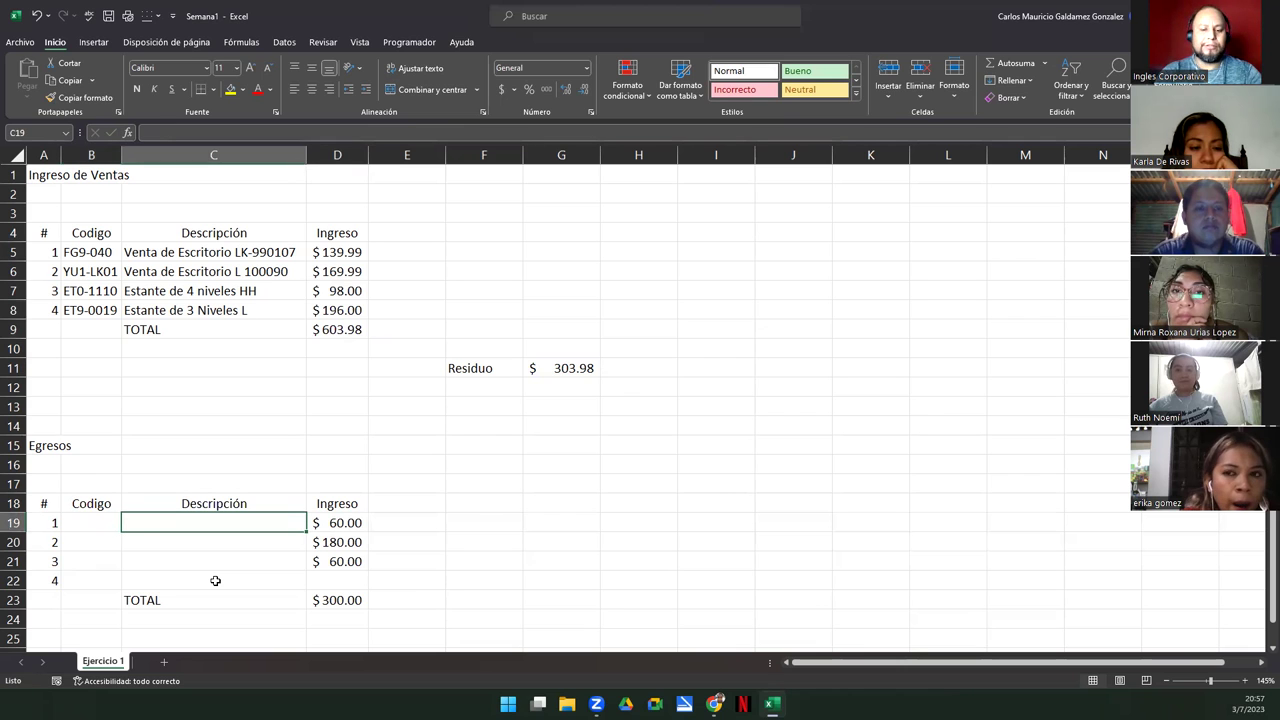
type("Manteni")
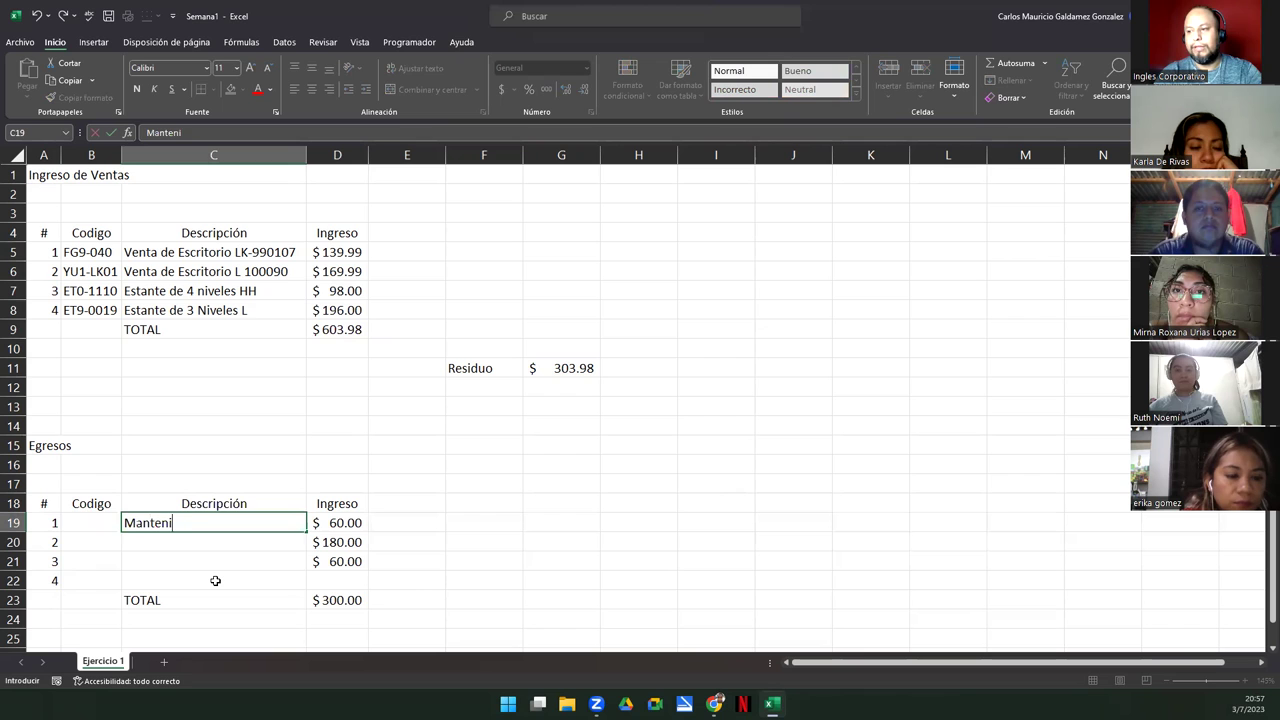
type("miento de")
type("Im")
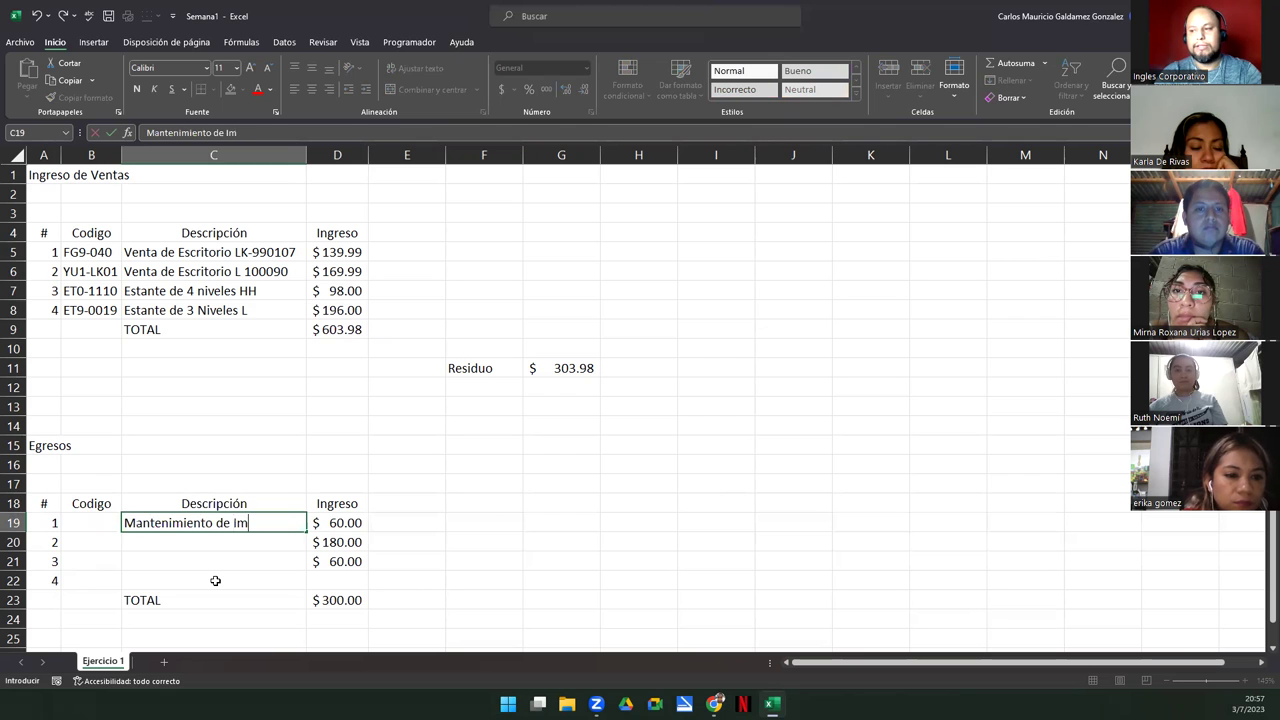
type("presora")
key("Return")
- Enter the description "Pago de Servicios de Limpieza" for the second expense in cell C20
key("Left")
type("Pa")
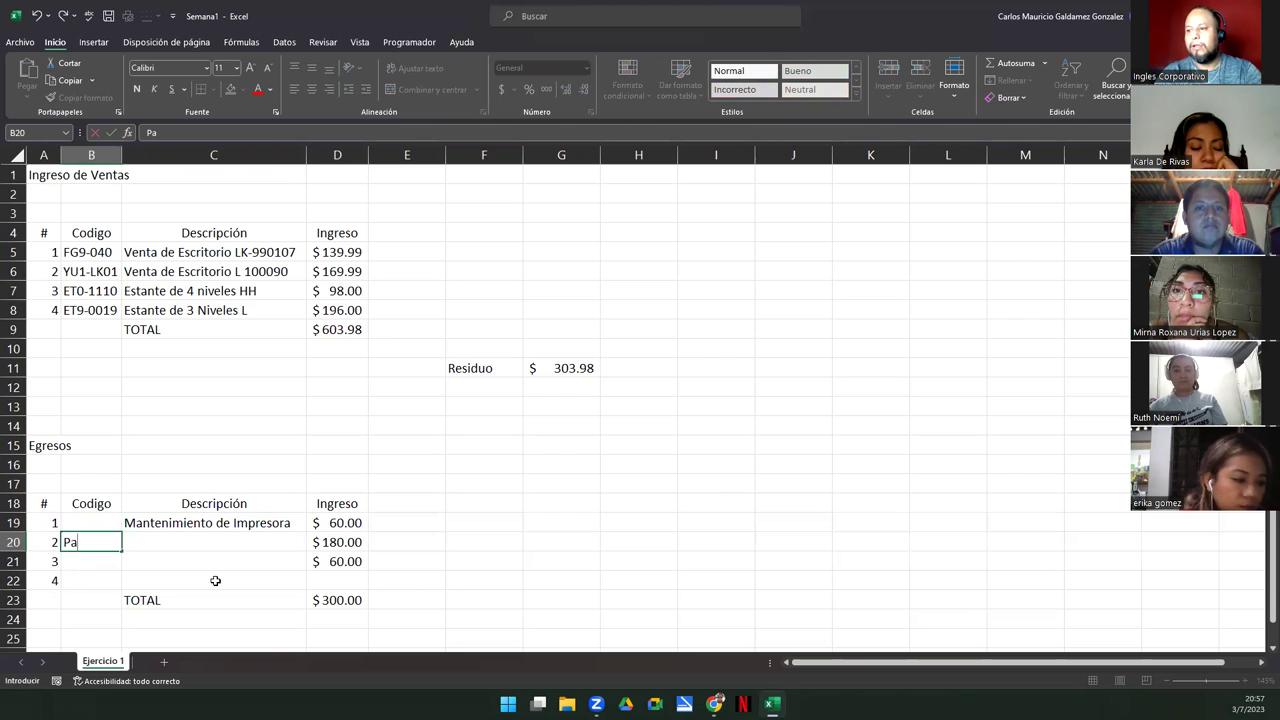
key("Right")
type("Pago de ")
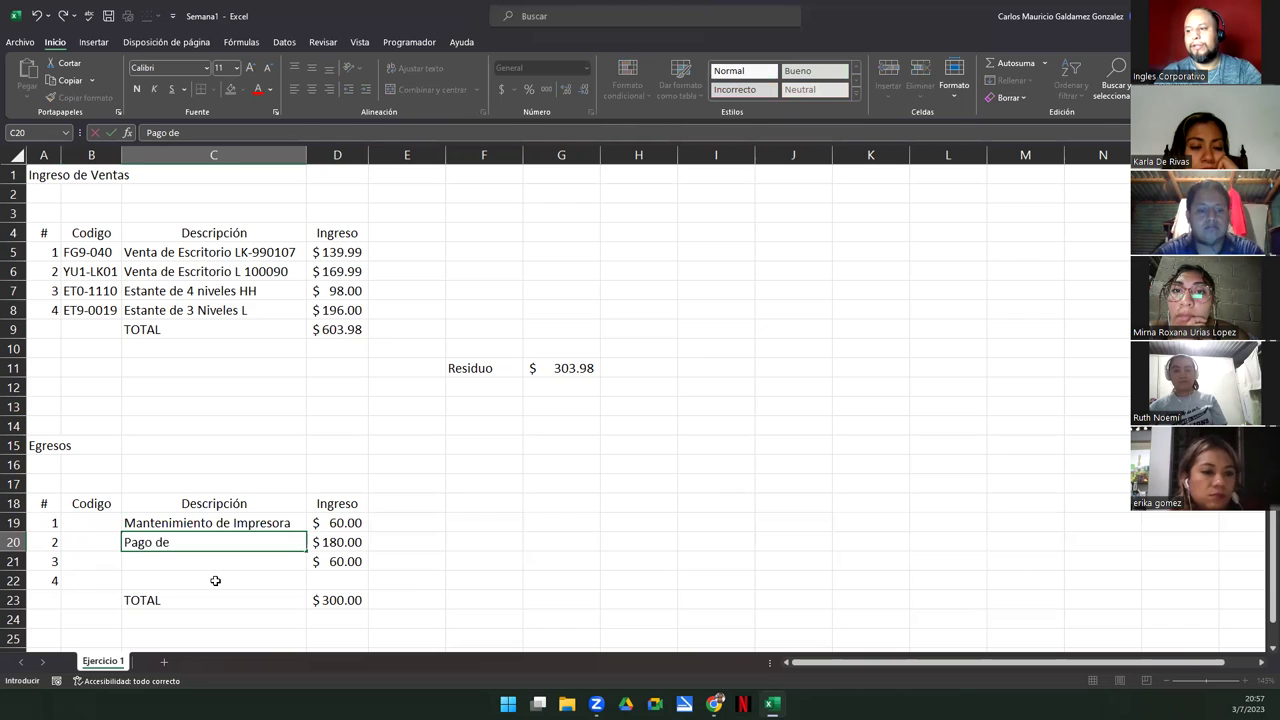
type("Serivi")
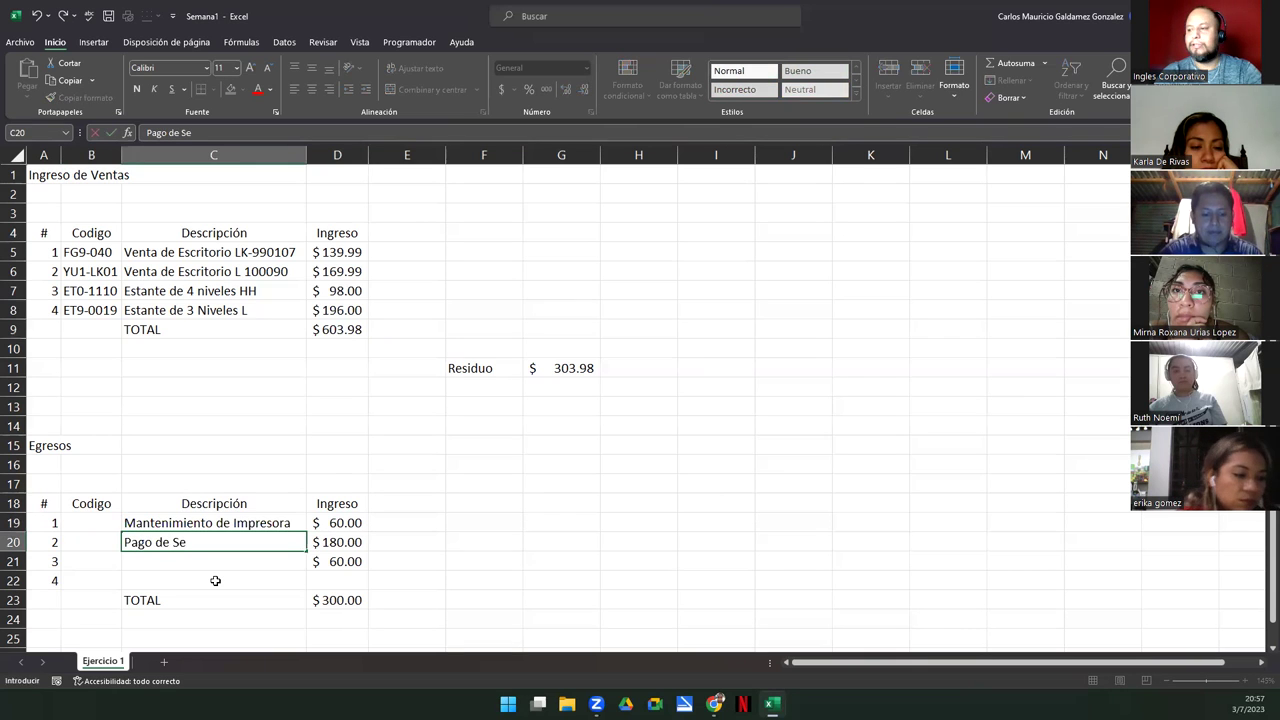
key("BackSpace")
key("BackSpace")
key("BackSpace")
type("vicios")
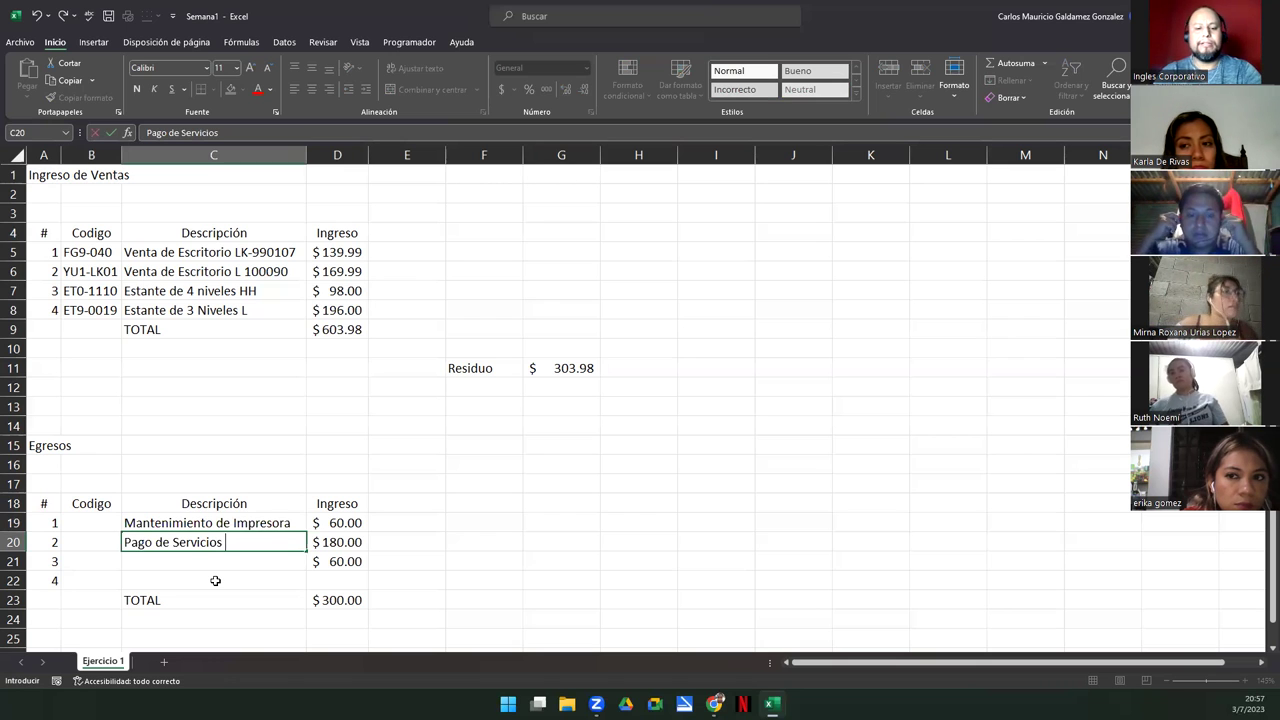
type("de Limp")
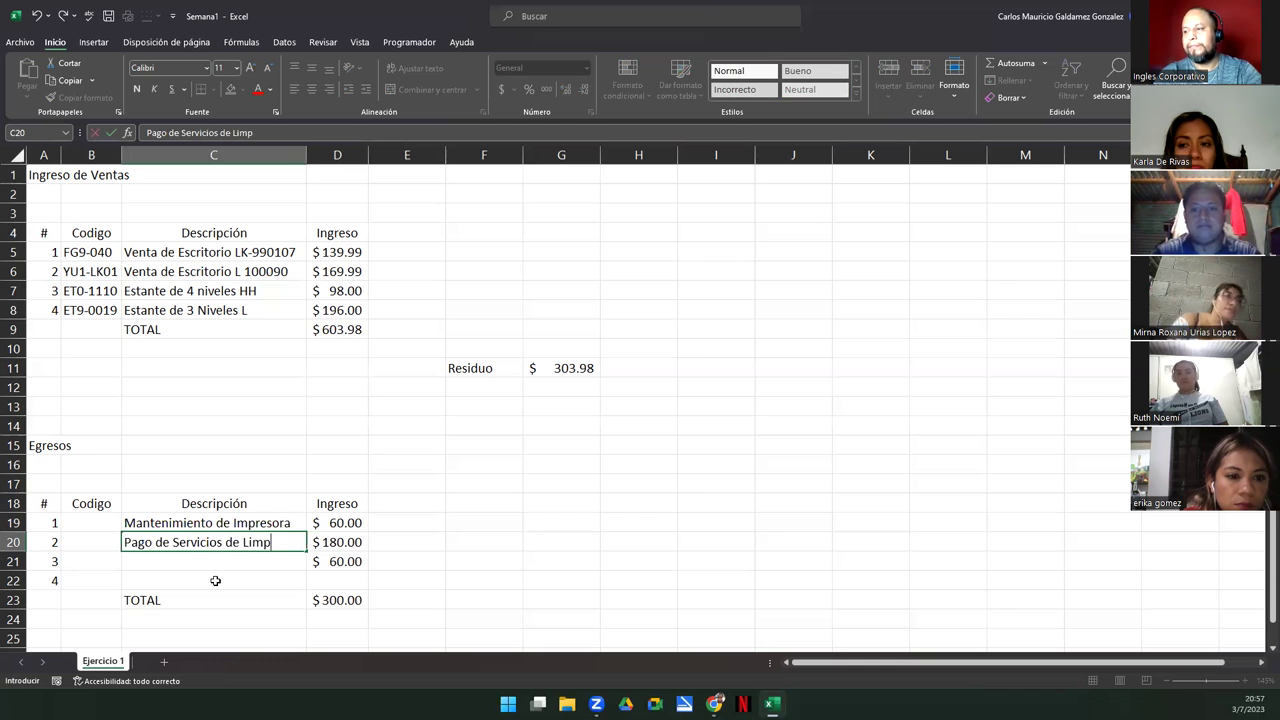
type("ieza")
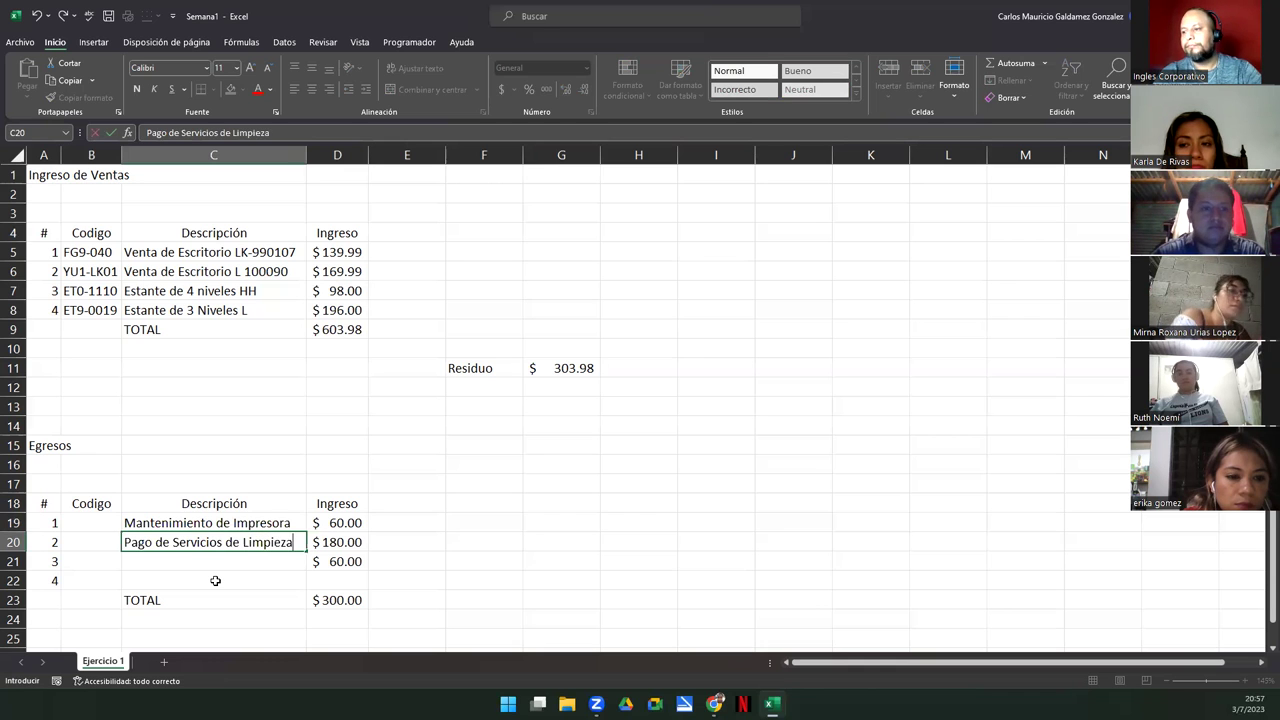
key("Return")
- Enter the description "Pago de Gas para AAC" for the third expense in cell C21
key("Left")
key("Right")
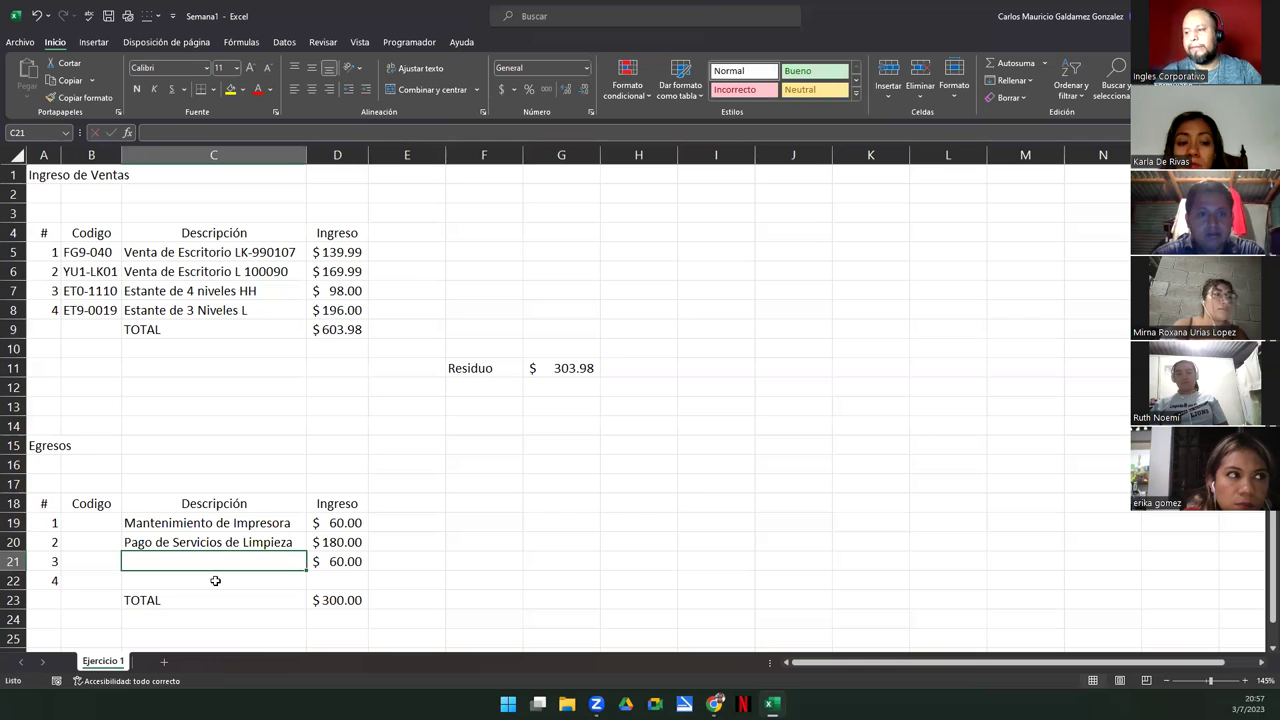
type("Pago de ")
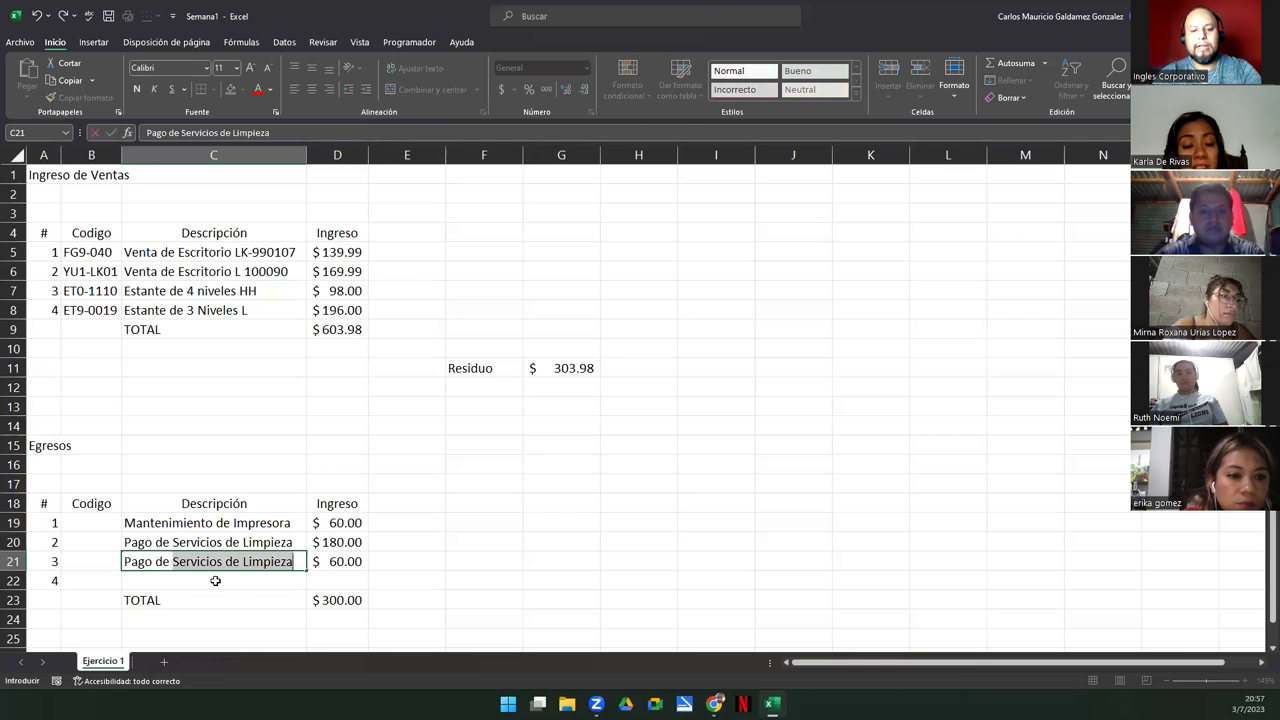
type("Gas para ")
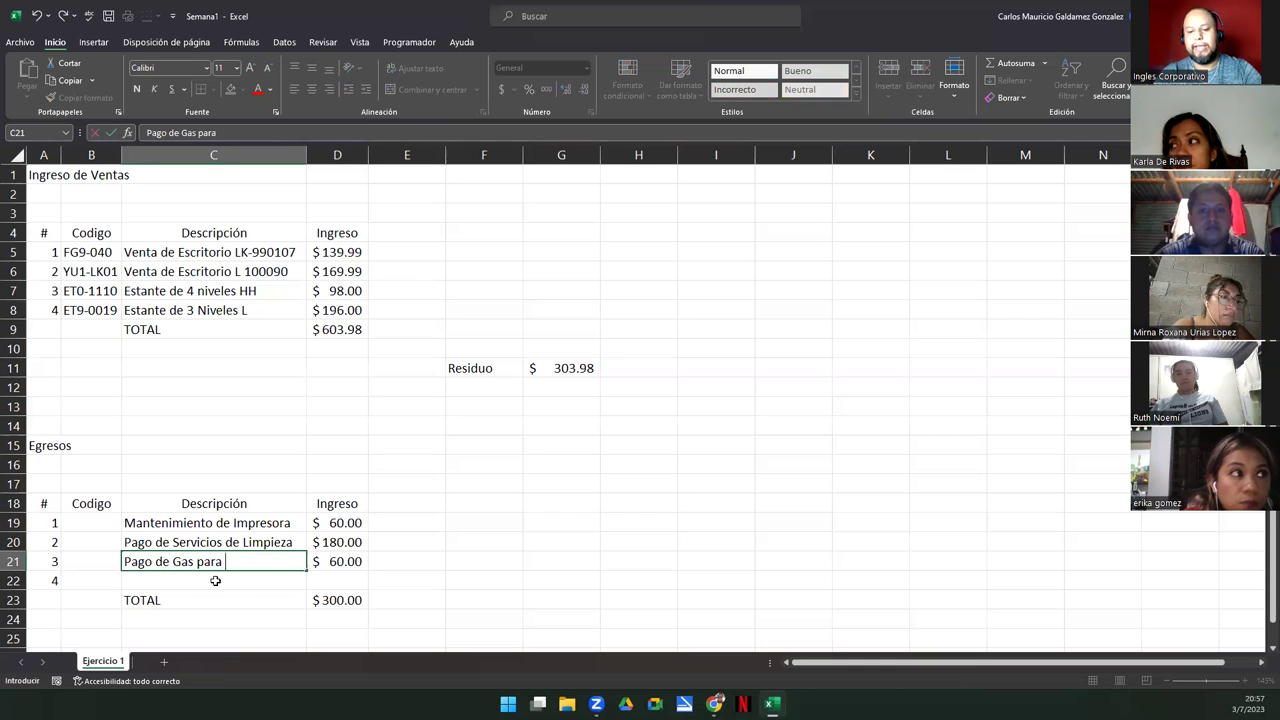
type("AAC")
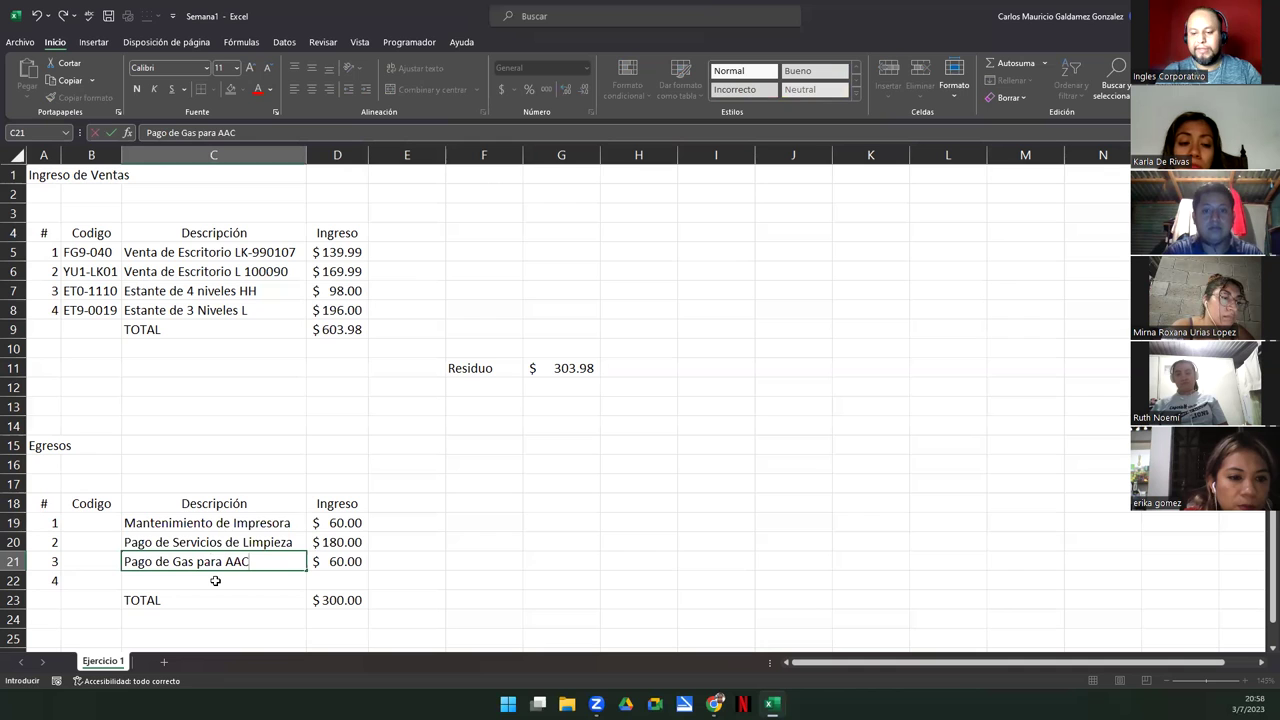
- Enter the code prefix "MI" for the first expense in cell B19 of the Egresos table
key("Left")
key("Up")
key("Up")
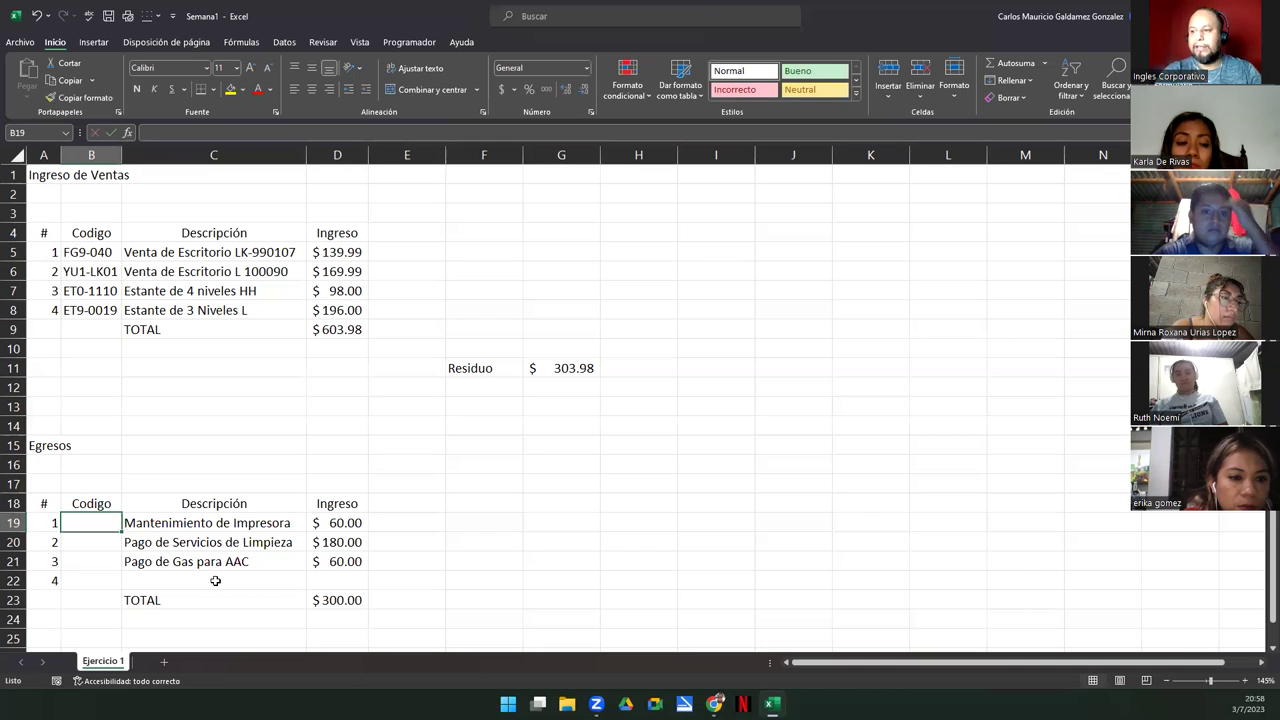
type("MI")
left_click(215, 580)
type("=")
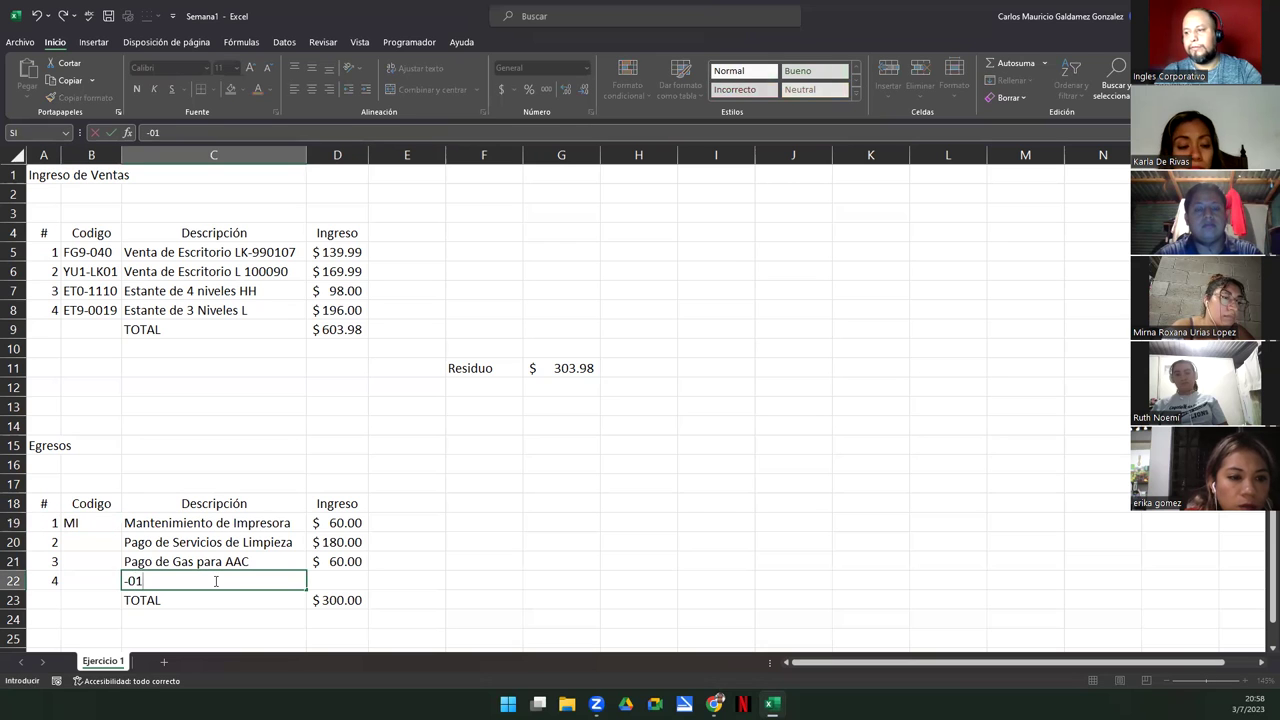
key("Escape")
- Extend the first expense's code in cell B19 to "MI-01"
key("Left")
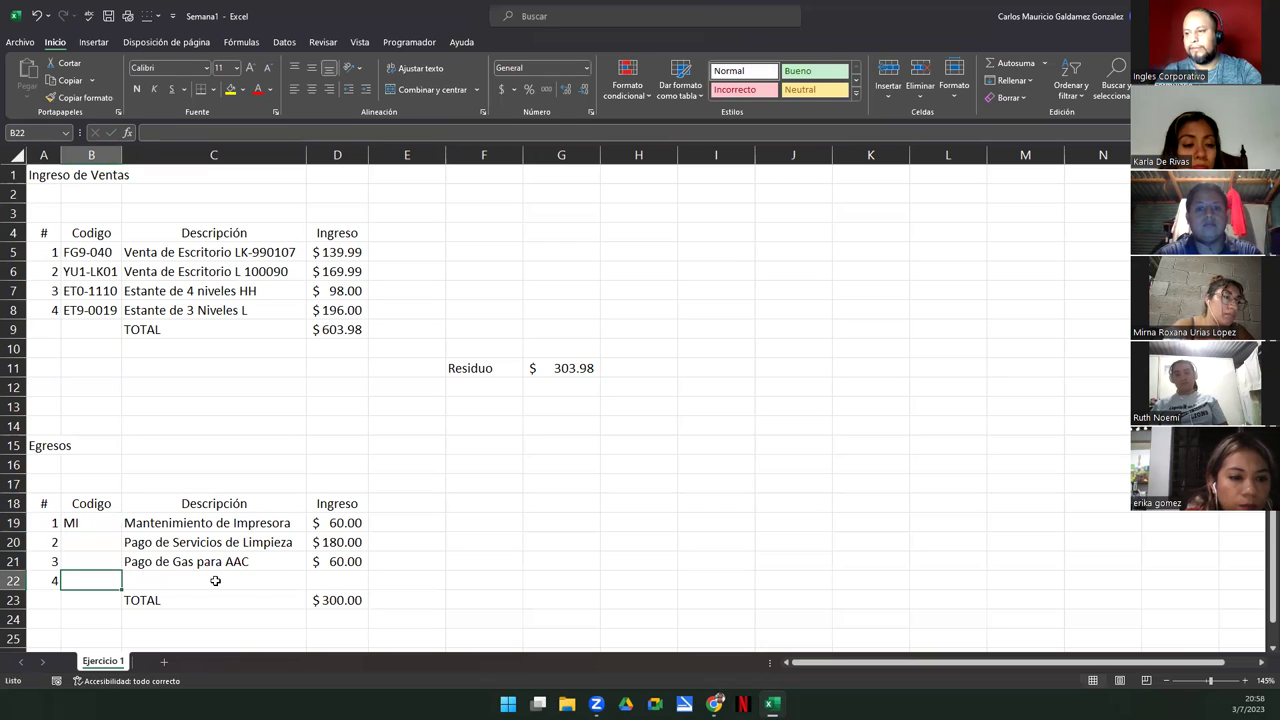
key("Up")
key("Up")
key("Up")
key("Up")
key("Down")
key("F2")
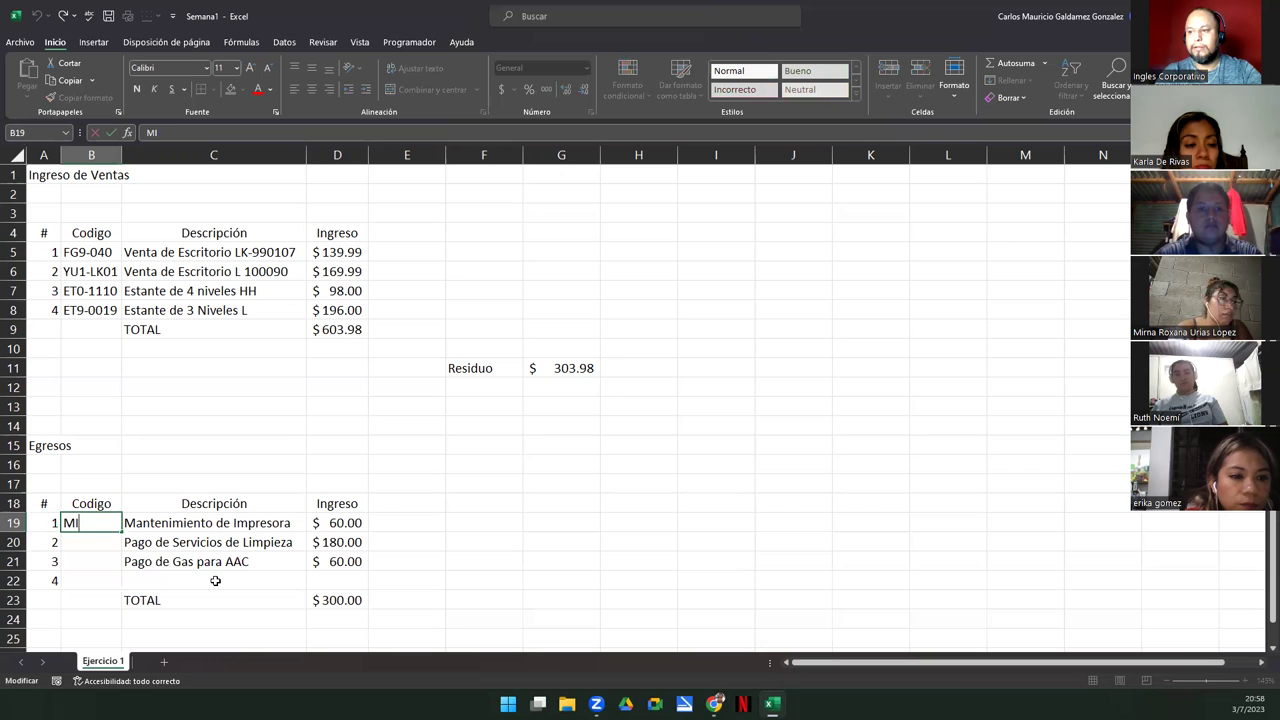
type("-01")
key("Return")
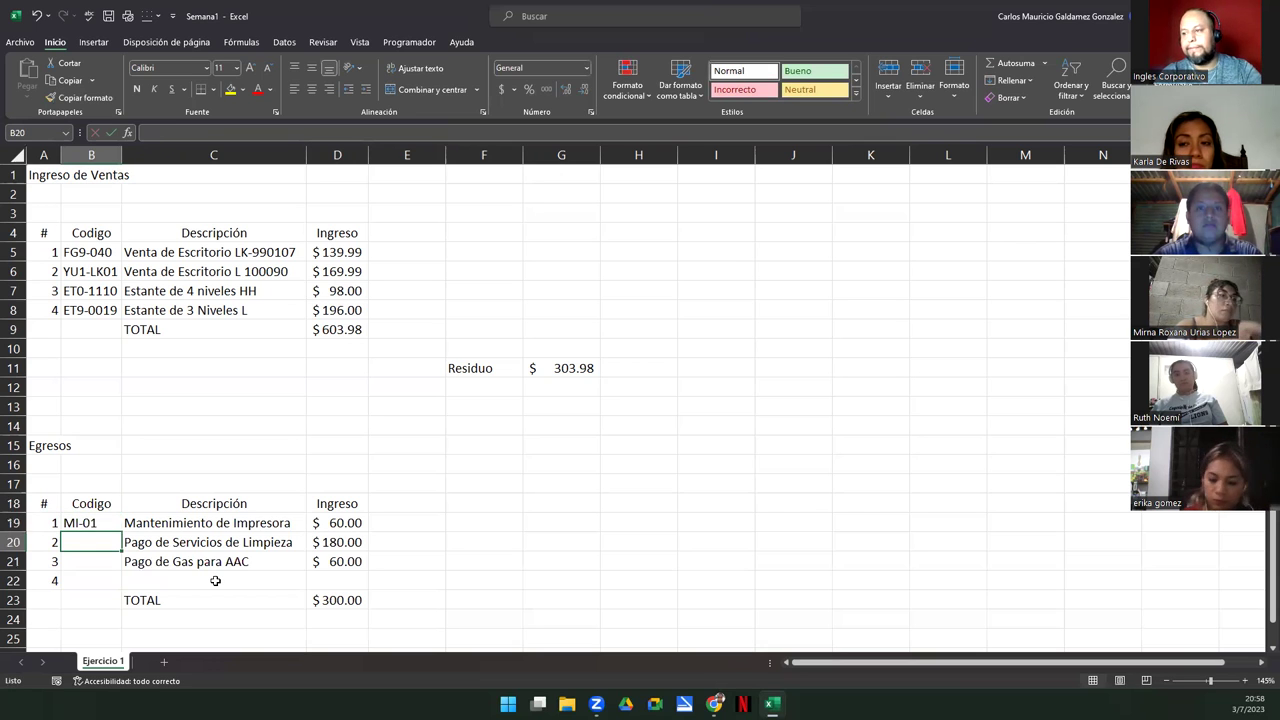
- Enter the codes "PS-L010" and "PG-PA1" for the second and third expenses in cells B20 and B21
type("PSL-02")
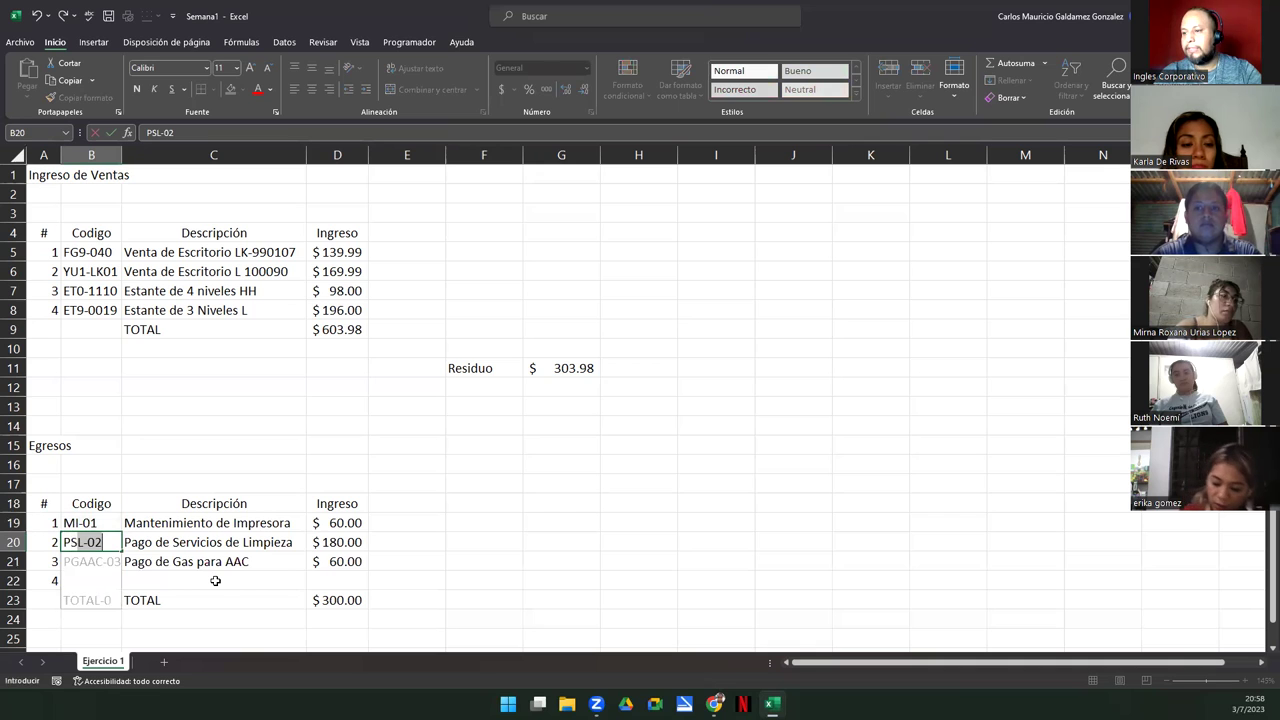
key("BackSpace")
key("BackSpace")
key("BackSpace")
key("BackSpace")
type("-")
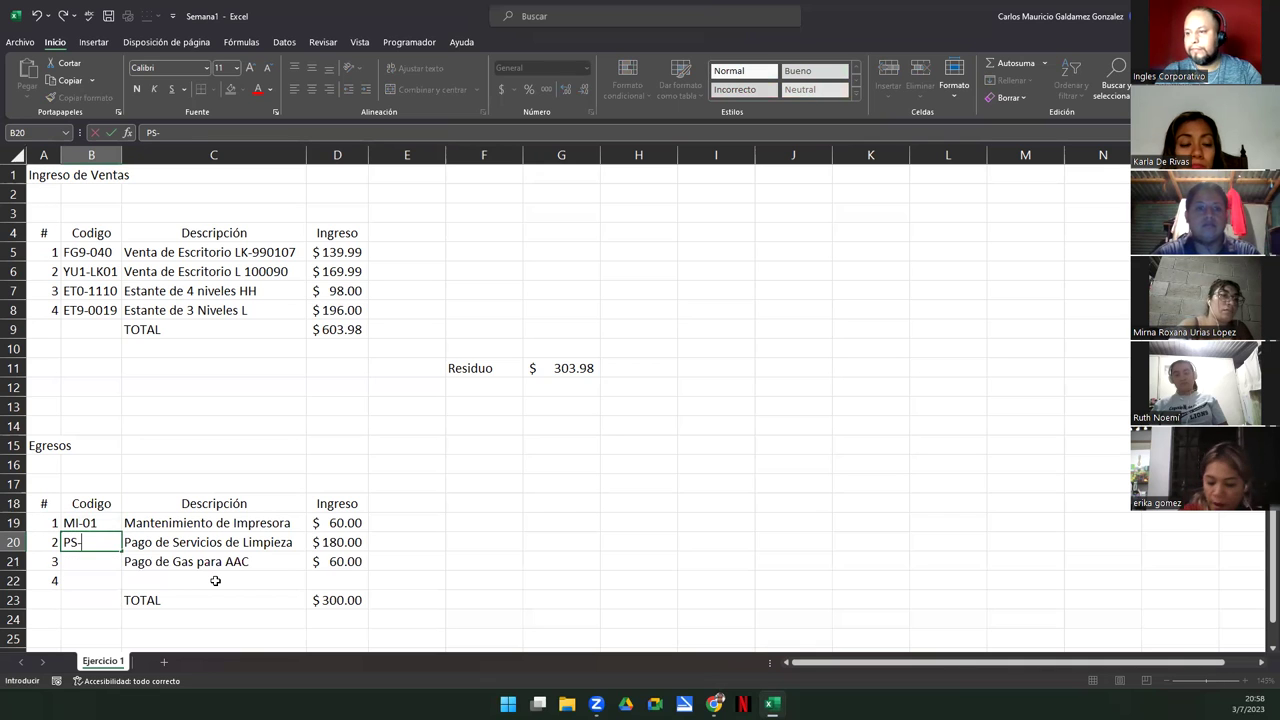
type("L010")
key("Return")
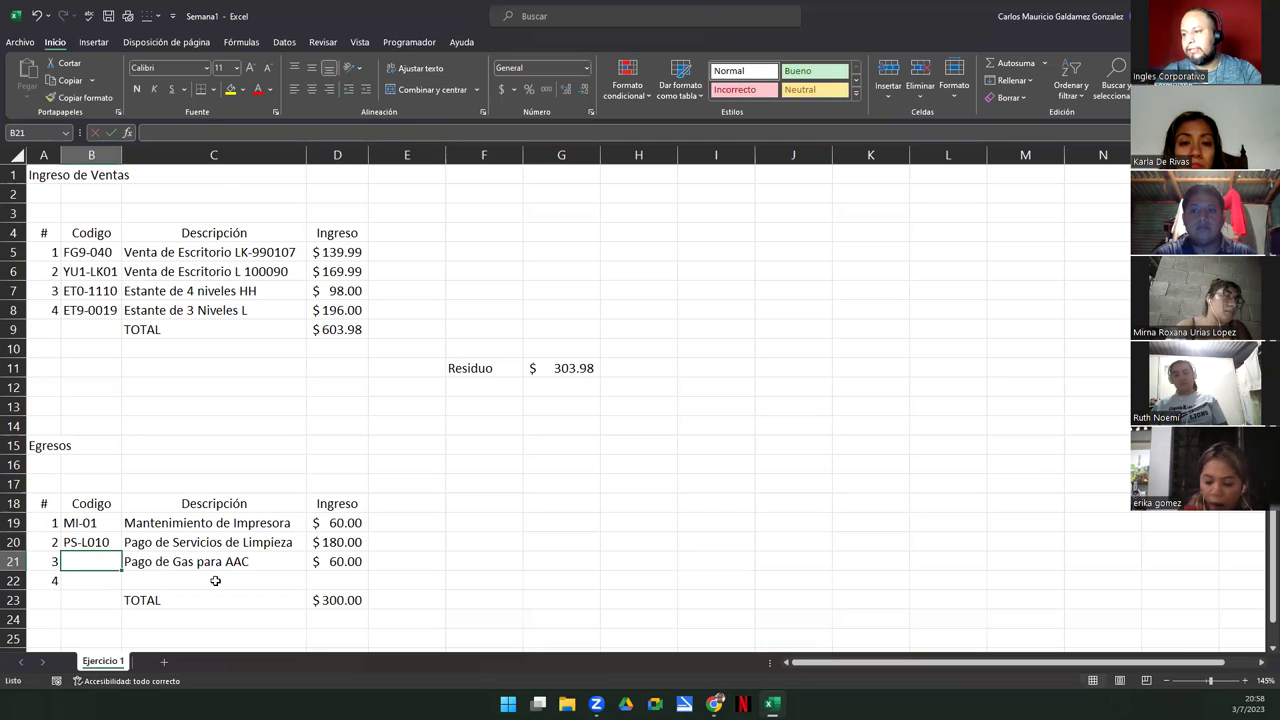
type("PG")
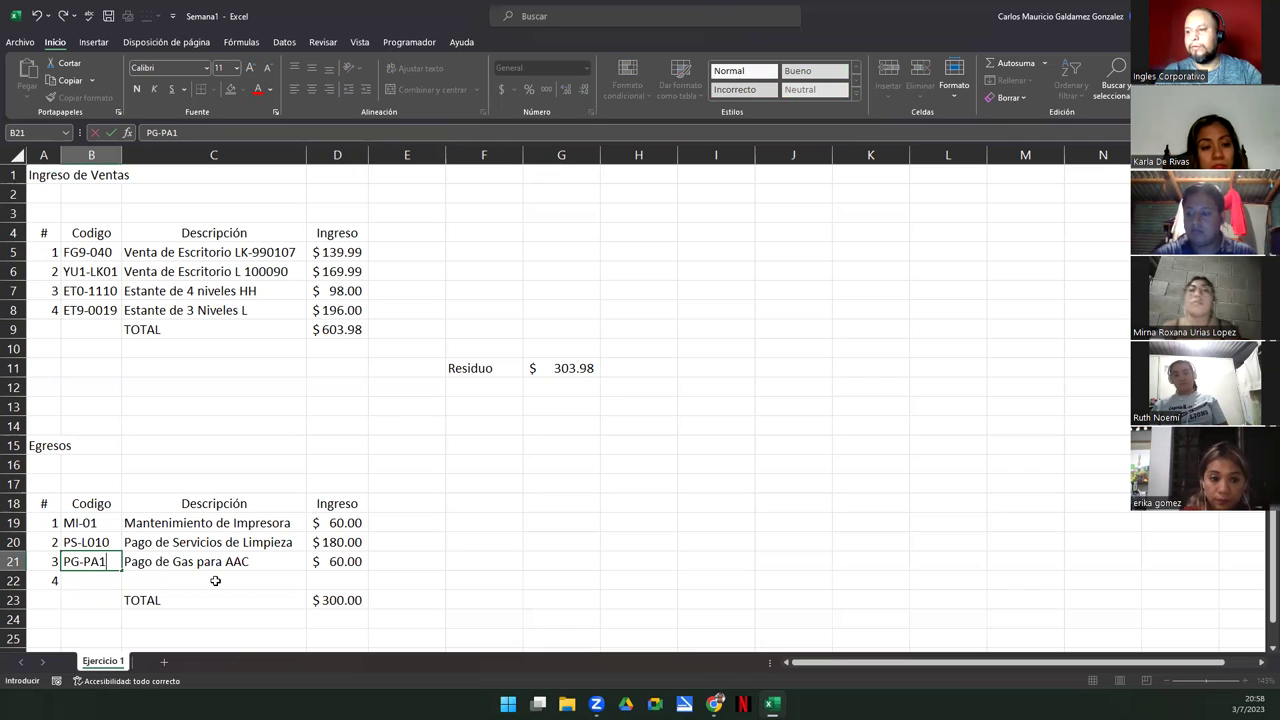
type("-PA1")
key("Return")
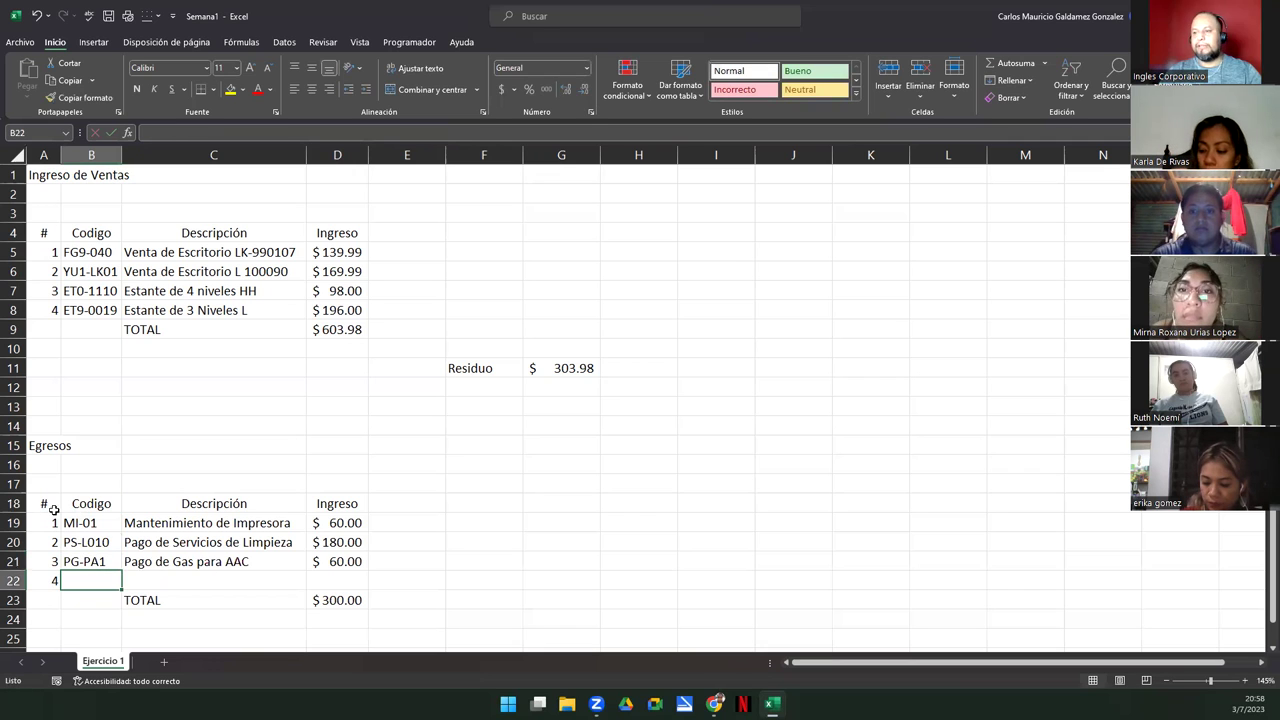
- Shorten the income table's title in cell A1 to "Ingreso"
left_click(36, 445)
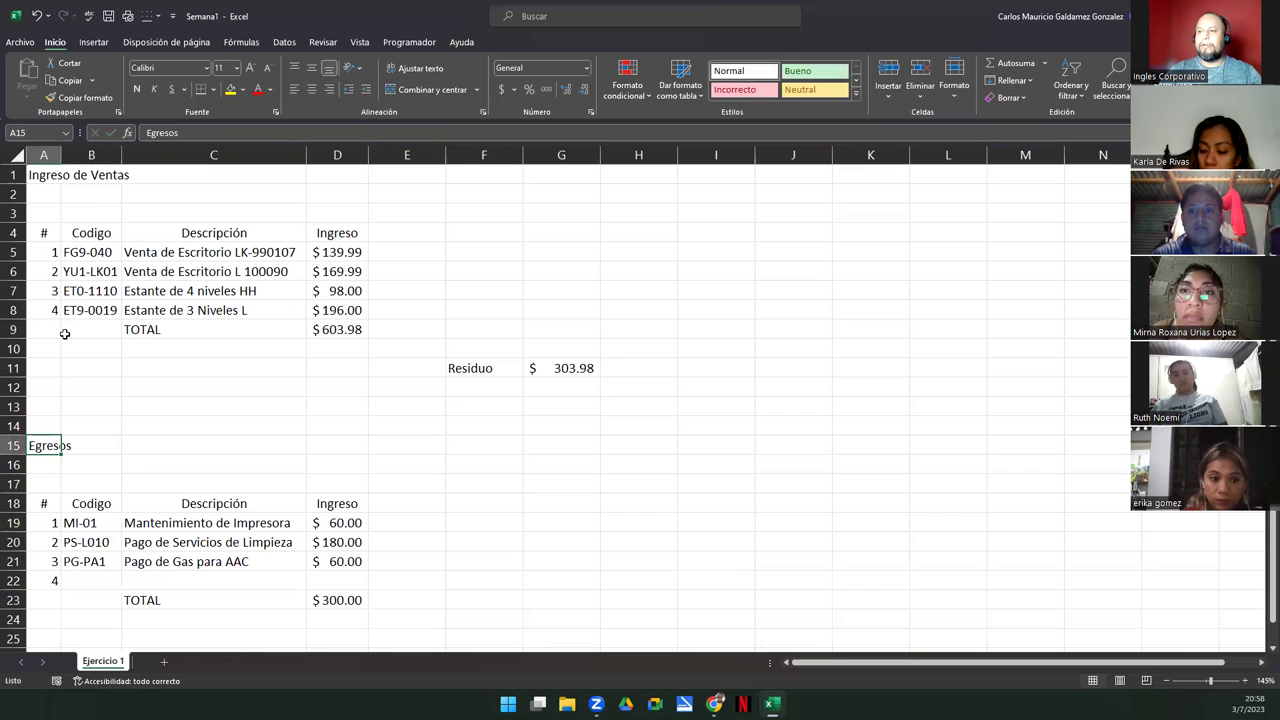
left_click(40, 172)
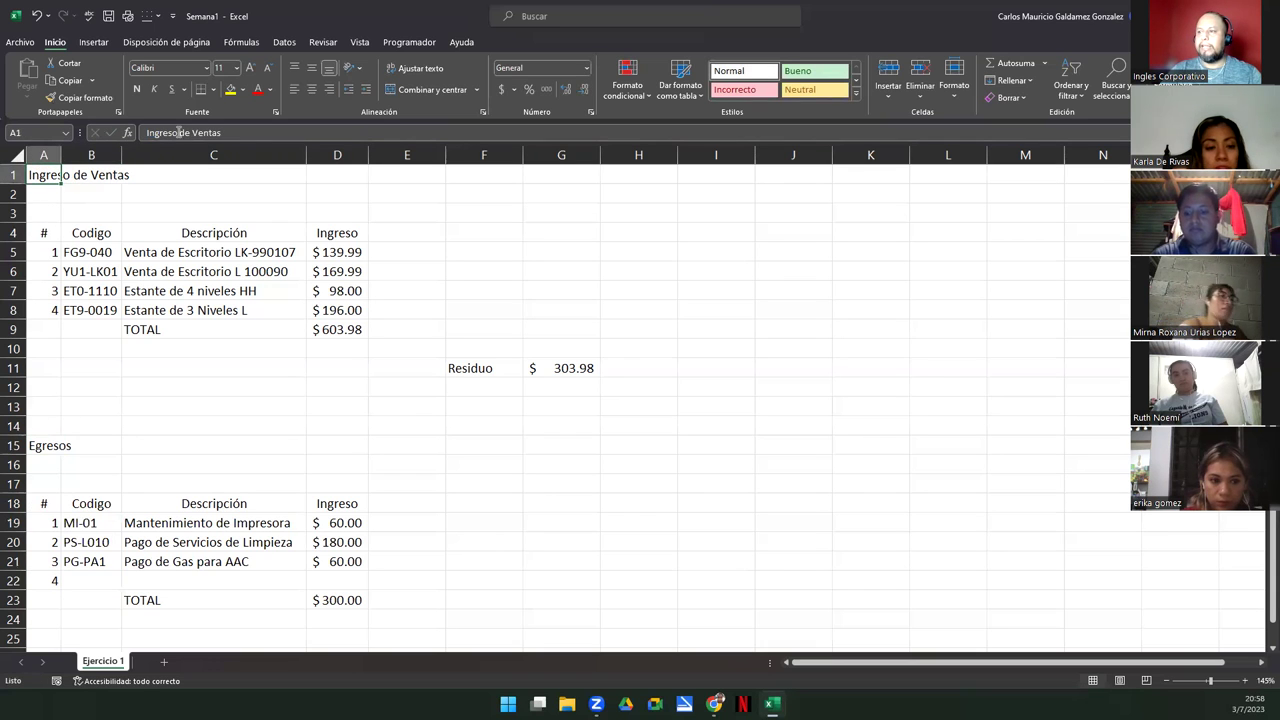
left_click_drag(178, 132, 281, 134)
key("BackSpace")
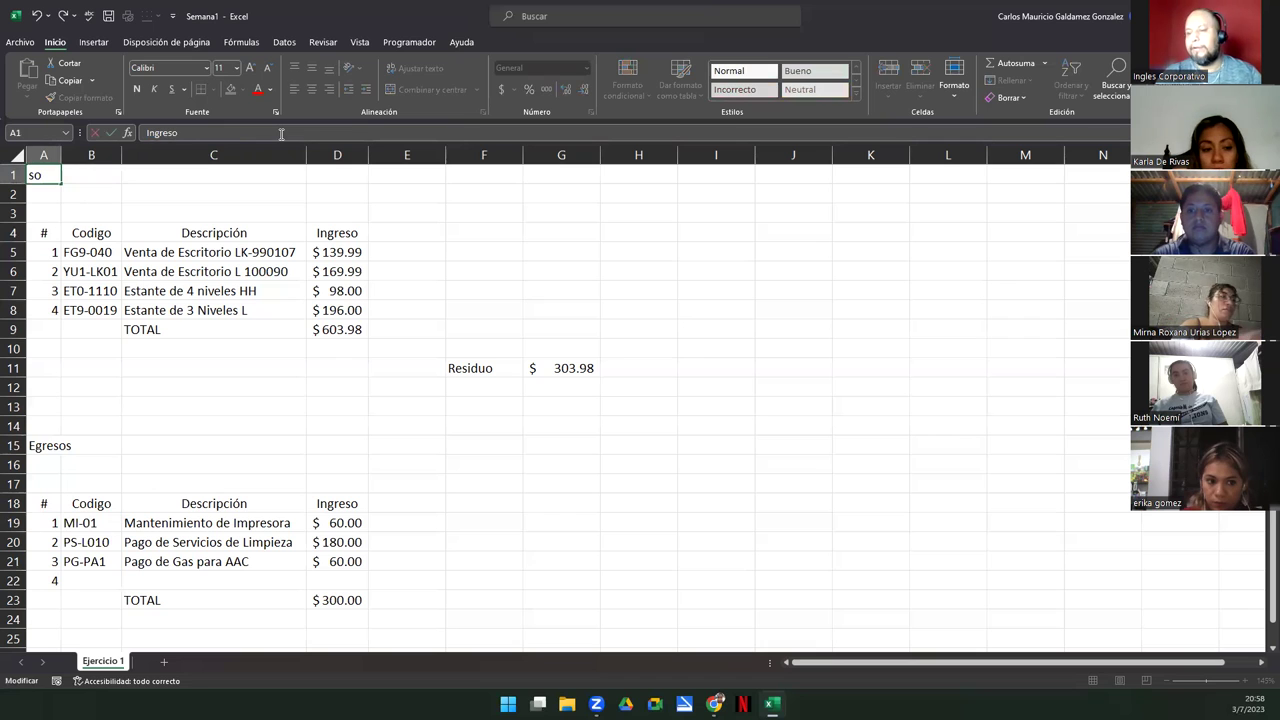
key("Return")
- Review the income entries in B5:D8, the expense entries in B19:D22 and the Residuo calculation in F11:G11
key("Return")
key("Return")
key("Return")
key("Return")
key("Return")
key("Return")
key("Return")
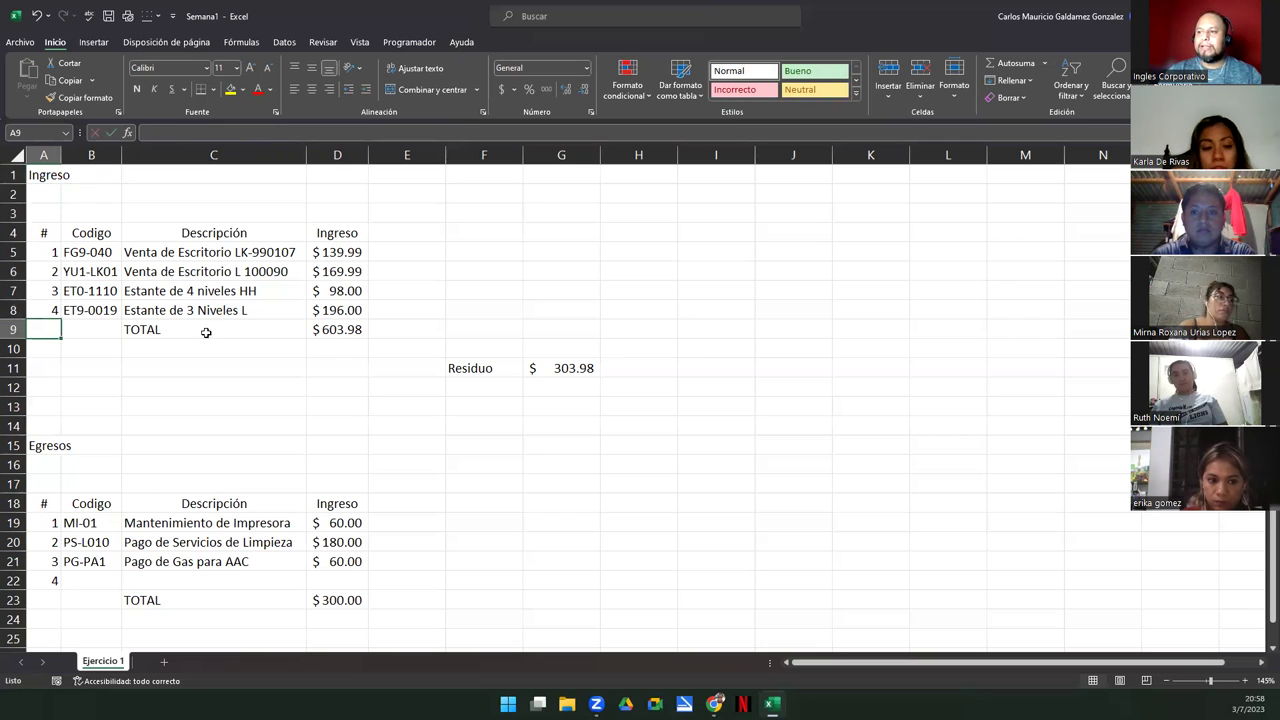
left_click_drag(72, 256, 330, 310)
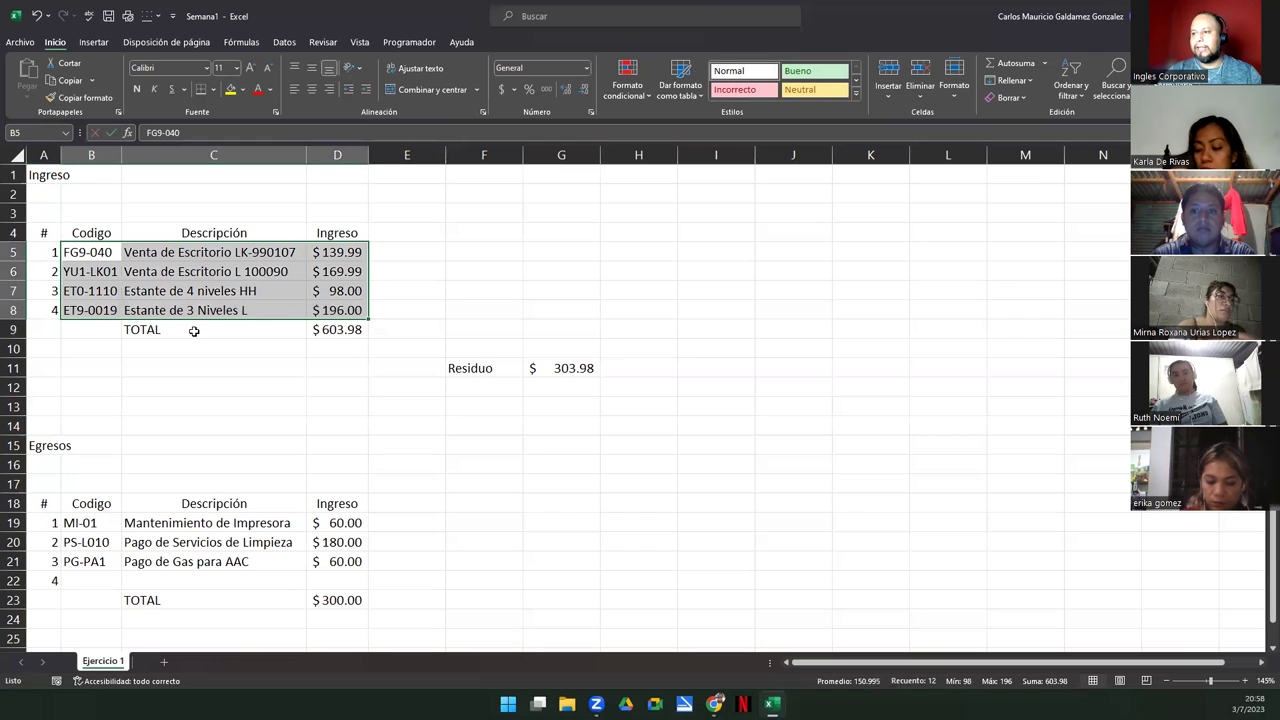
left_click_drag(80, 522, 303, 581)
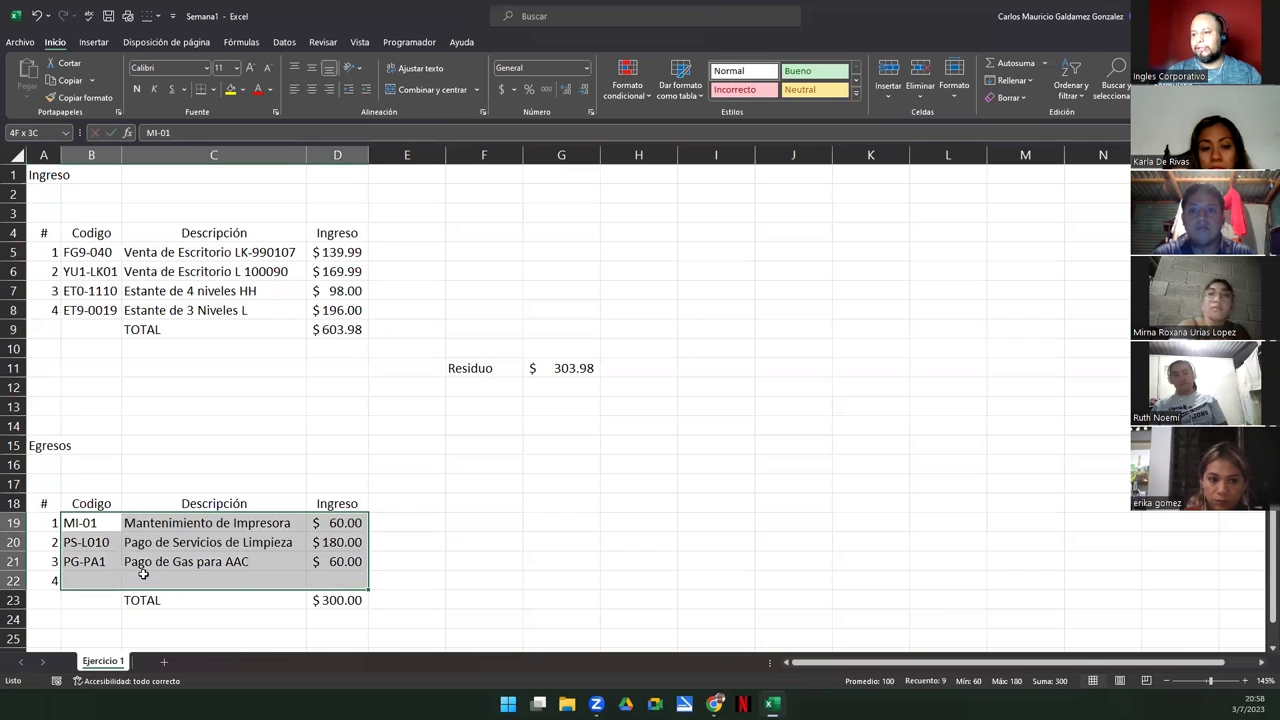
left_click(95, 581)
left_click_drag(461, 368, 540, 368)
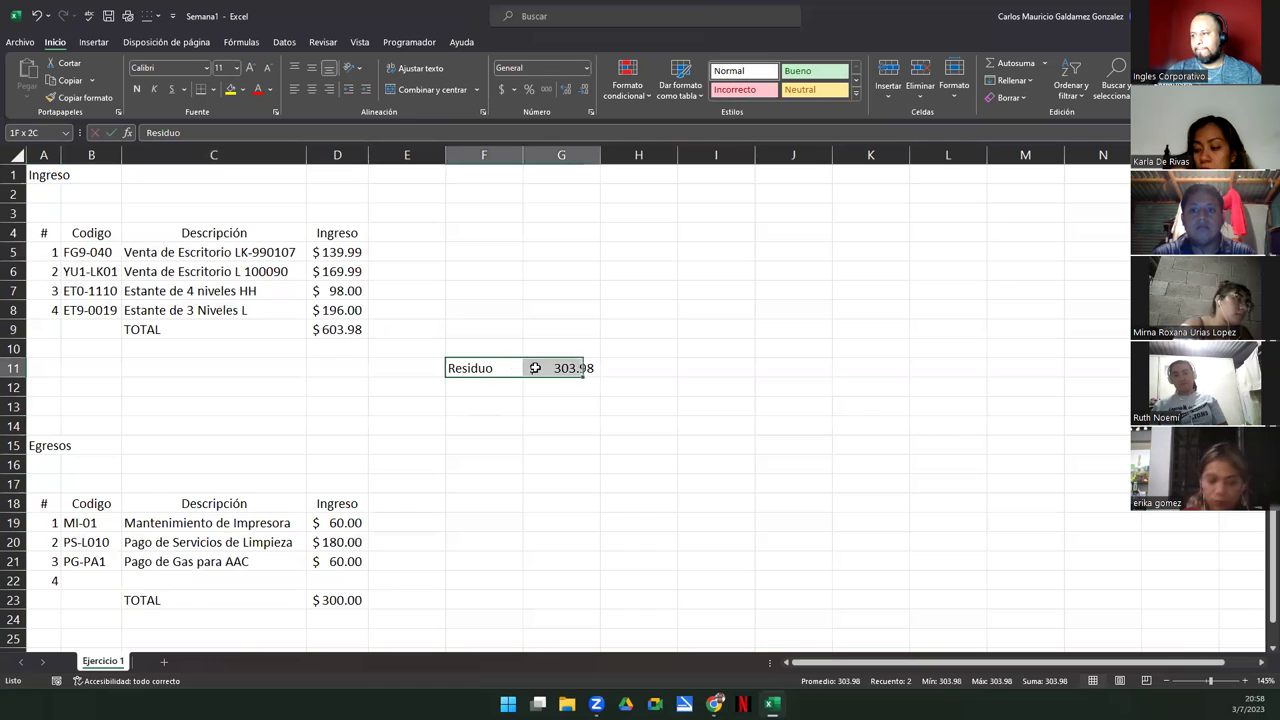
- Fill in the fourth expense in row 22 with code "MJ-09", description "Mantenimiento de Jardines" and amount 55
left_click(75, 585)
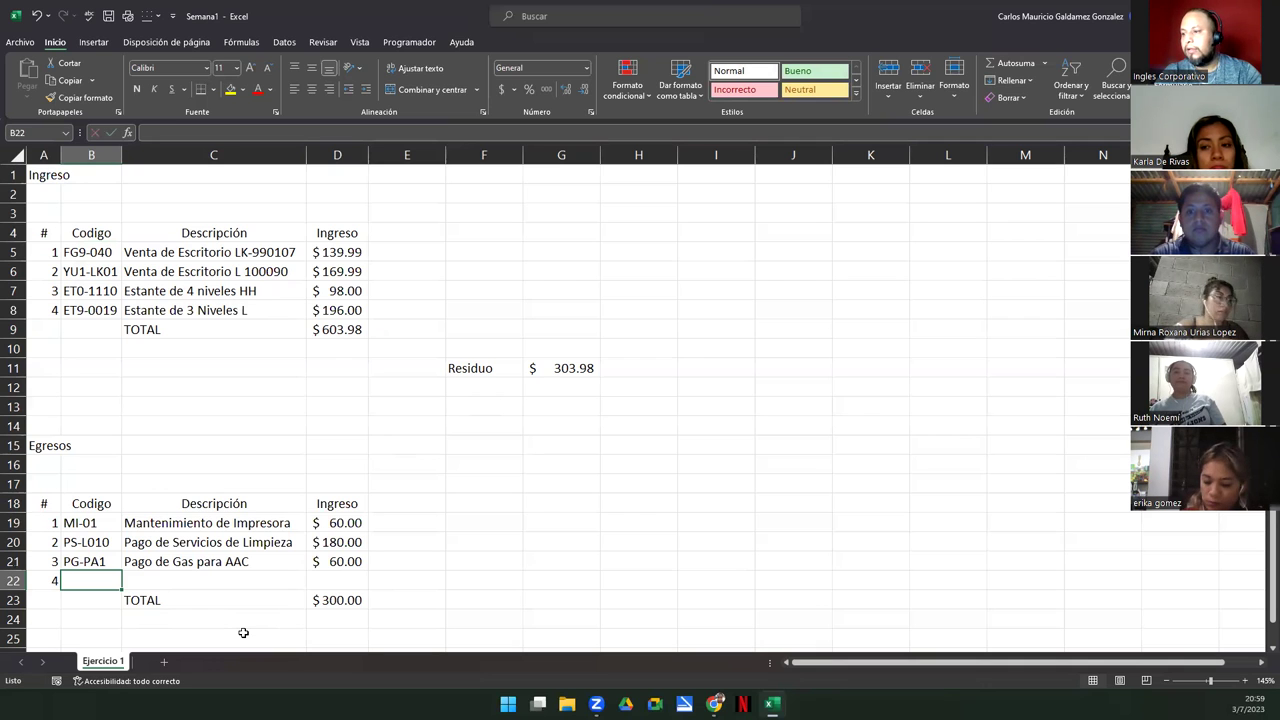
type("M")
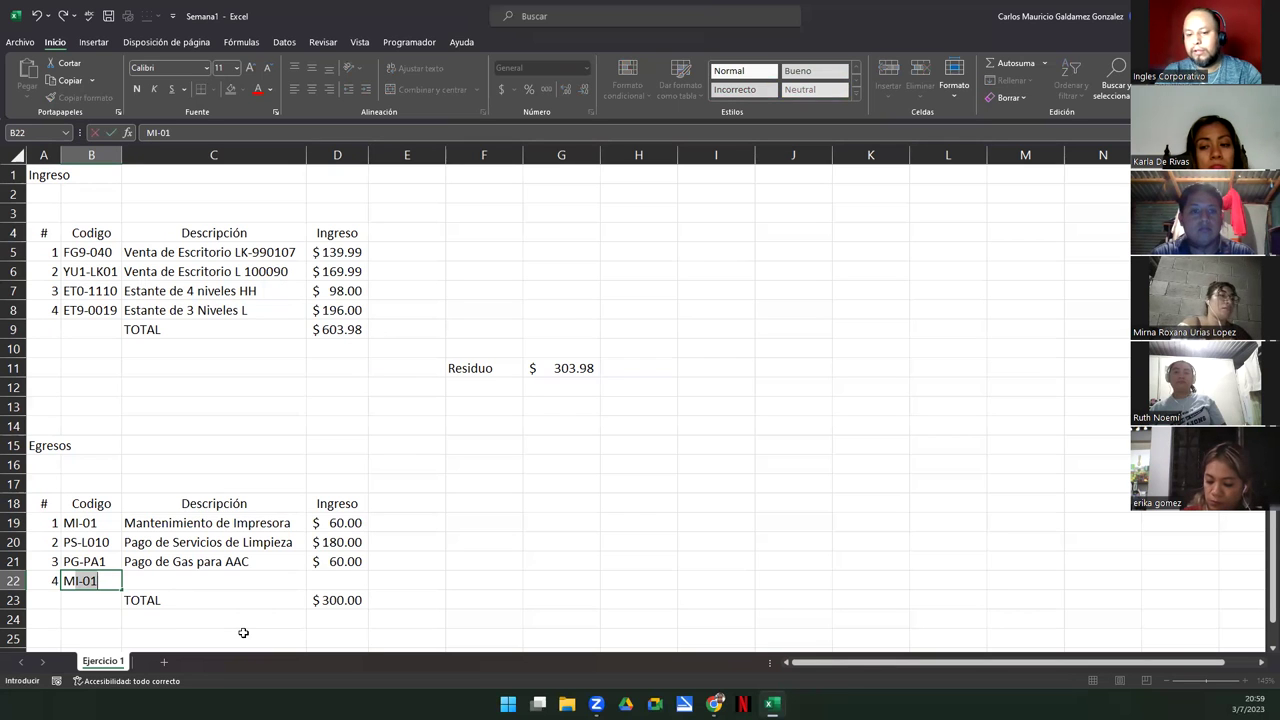
type("J-09")
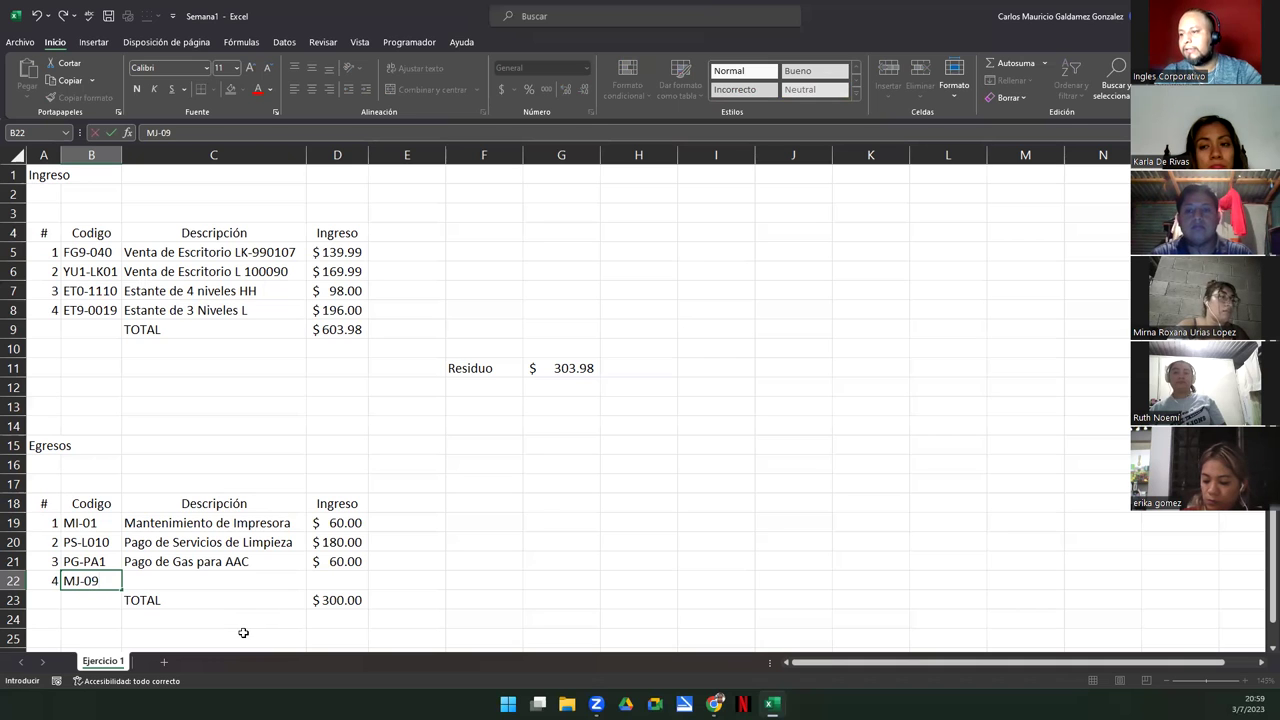
key("Tab")
type("Mantenimiento de ")
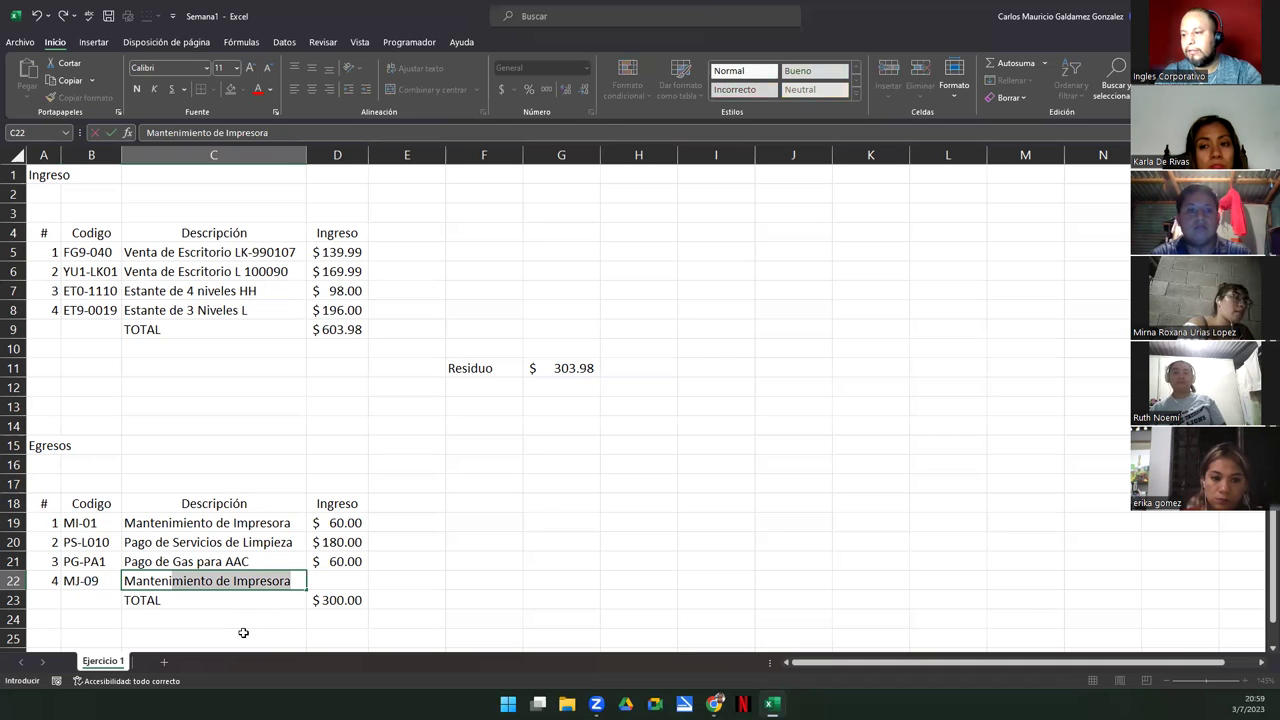
type("Jardines")
key("Tab")
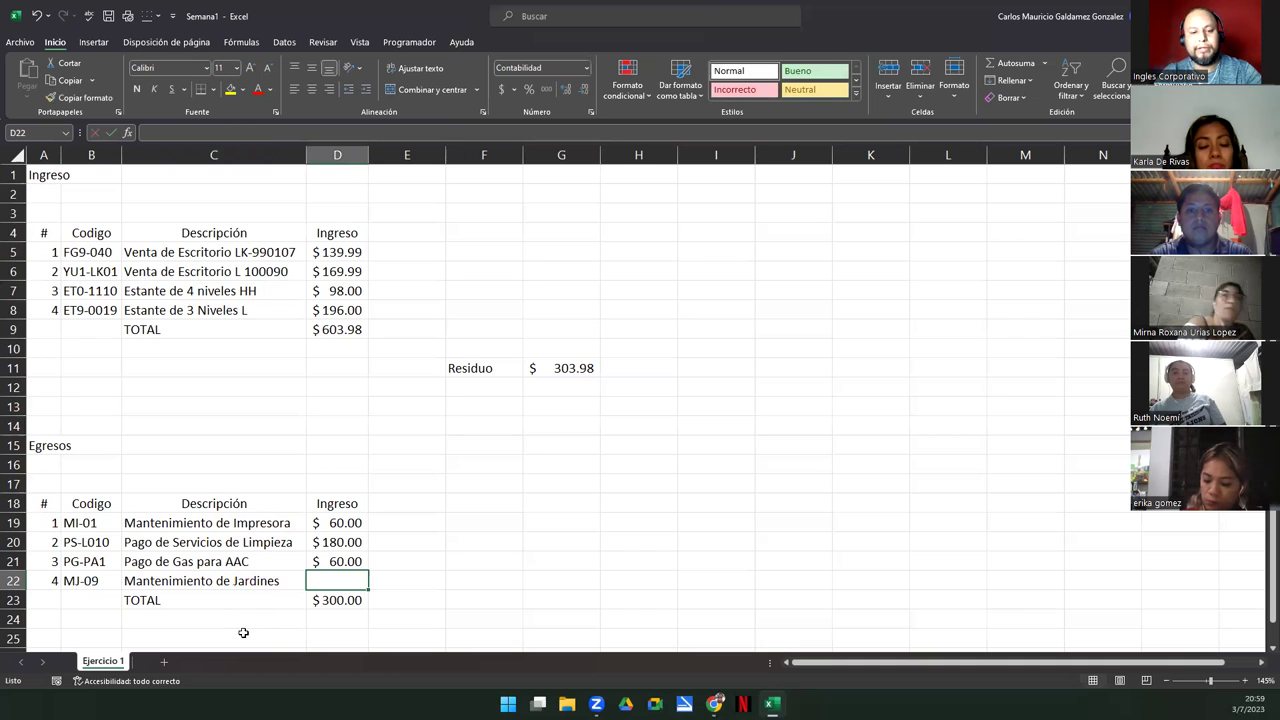
type("55")
key("Return")
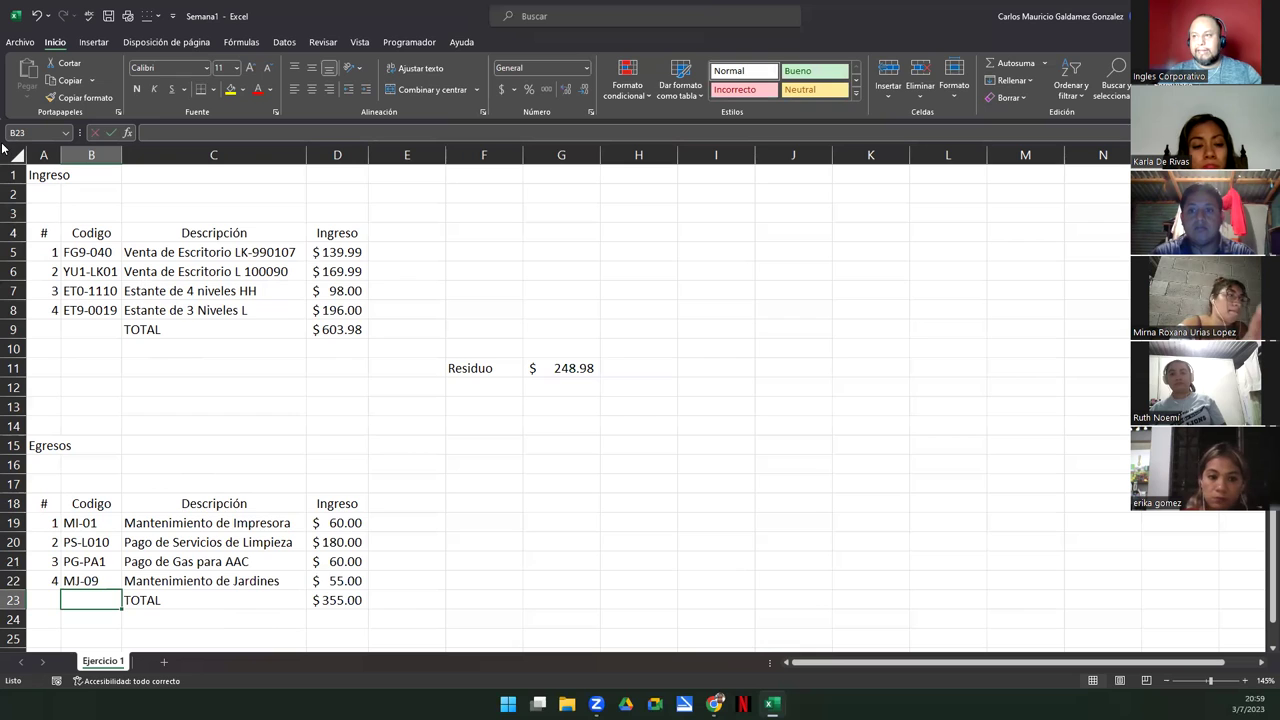
- Capture a screenshot of the sheet area containing the Ingreso and Egresos tables and the Residuo
key("super+shift+s")
left_click_drag(3, 144, 634, 587)
left_click_drag(648, 659, 628, 674)
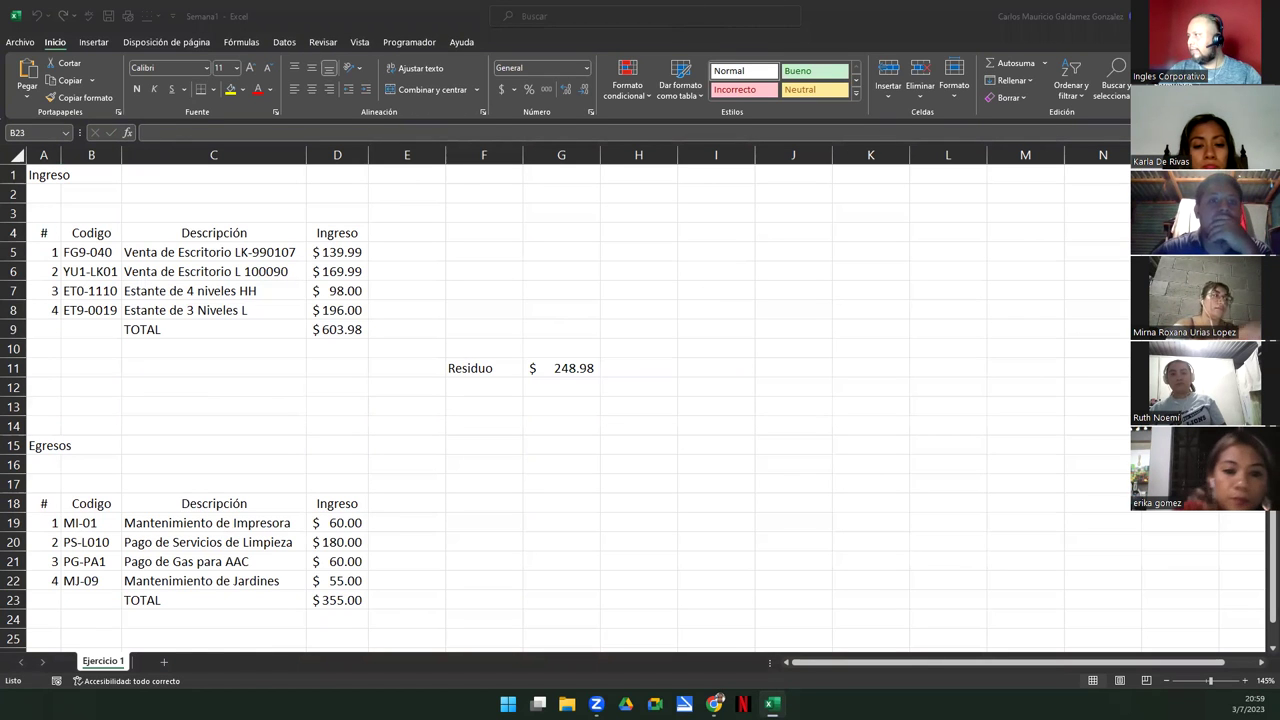
- Switch to the class presentation and show the "Preguntas" slide in full screen
key("alt+Tab")
left_click(1107, 407)
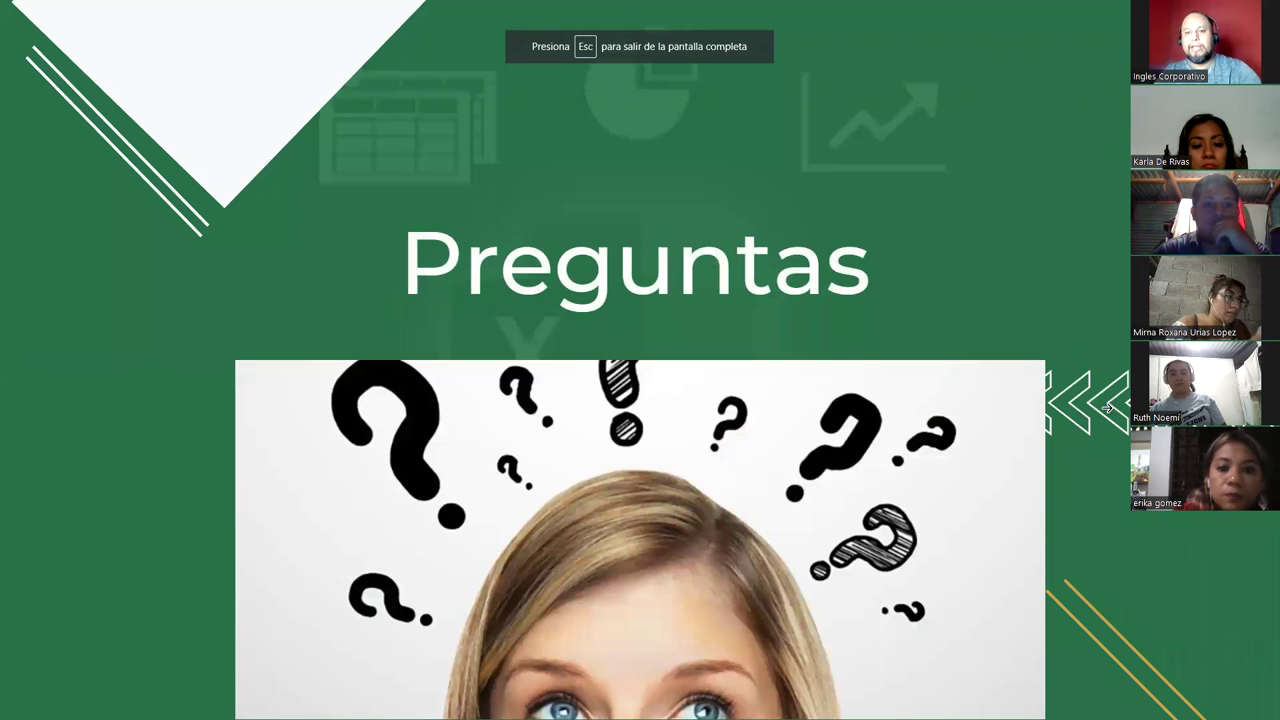
key("Right")
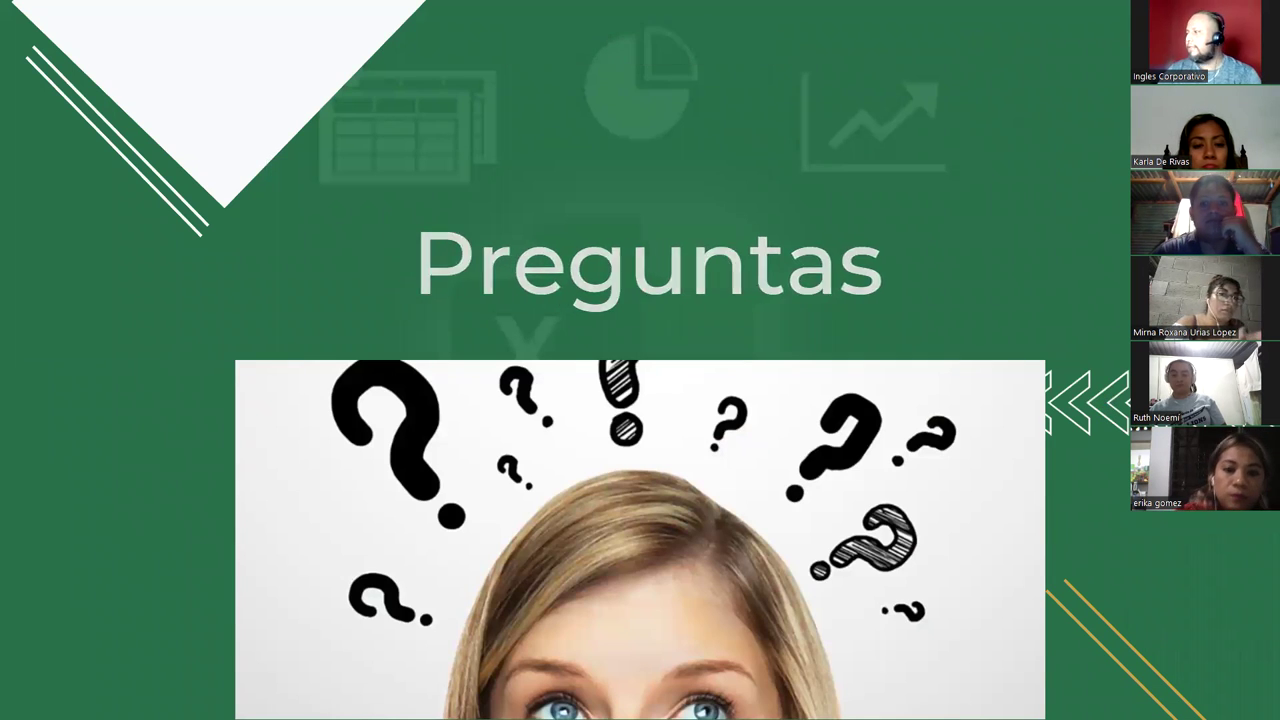